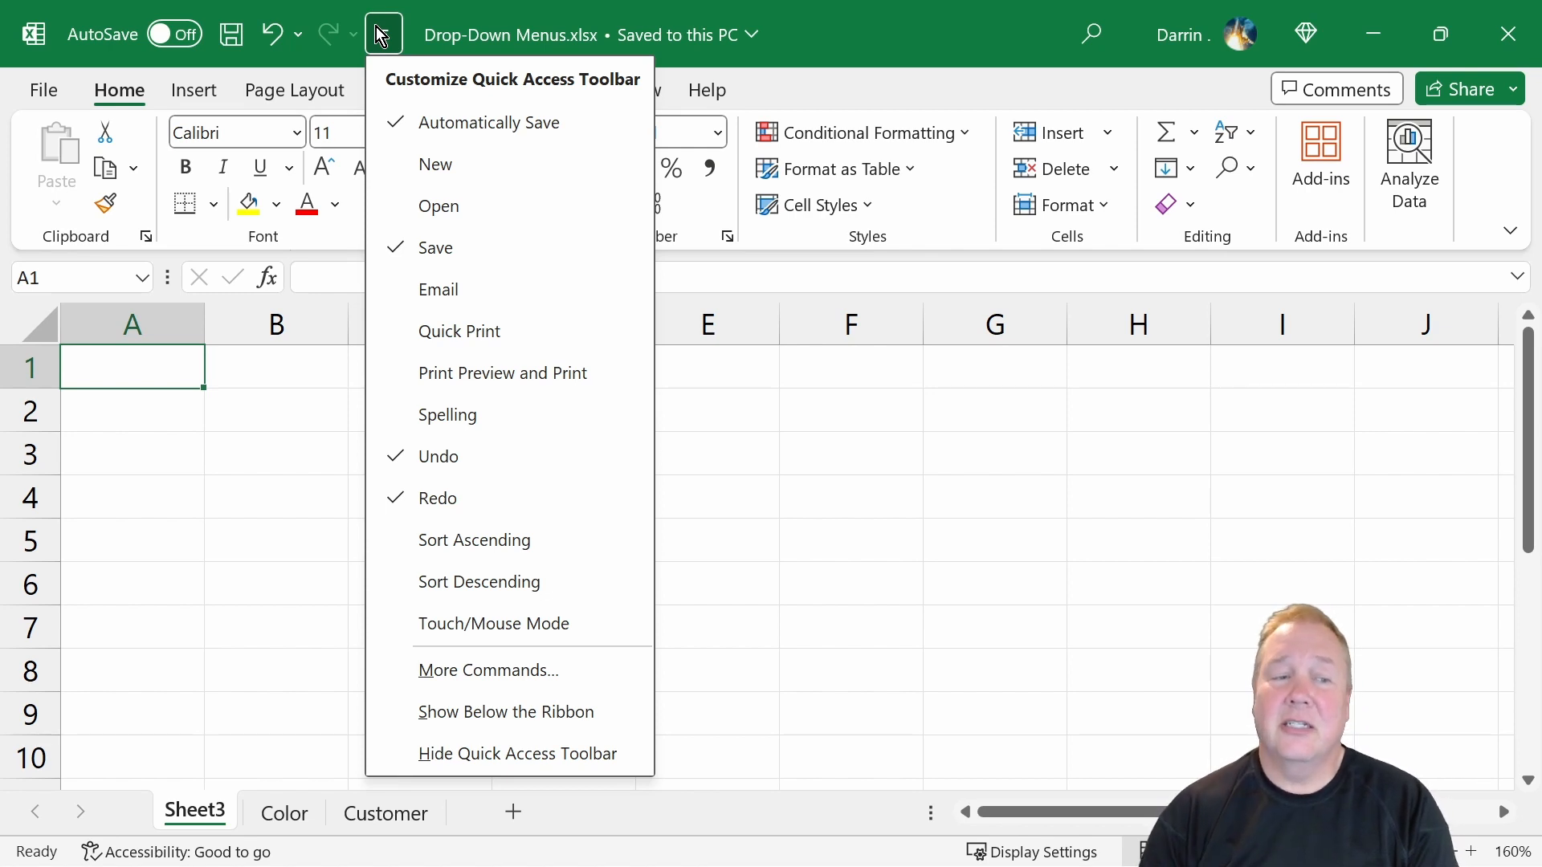
left_click(164, 370)
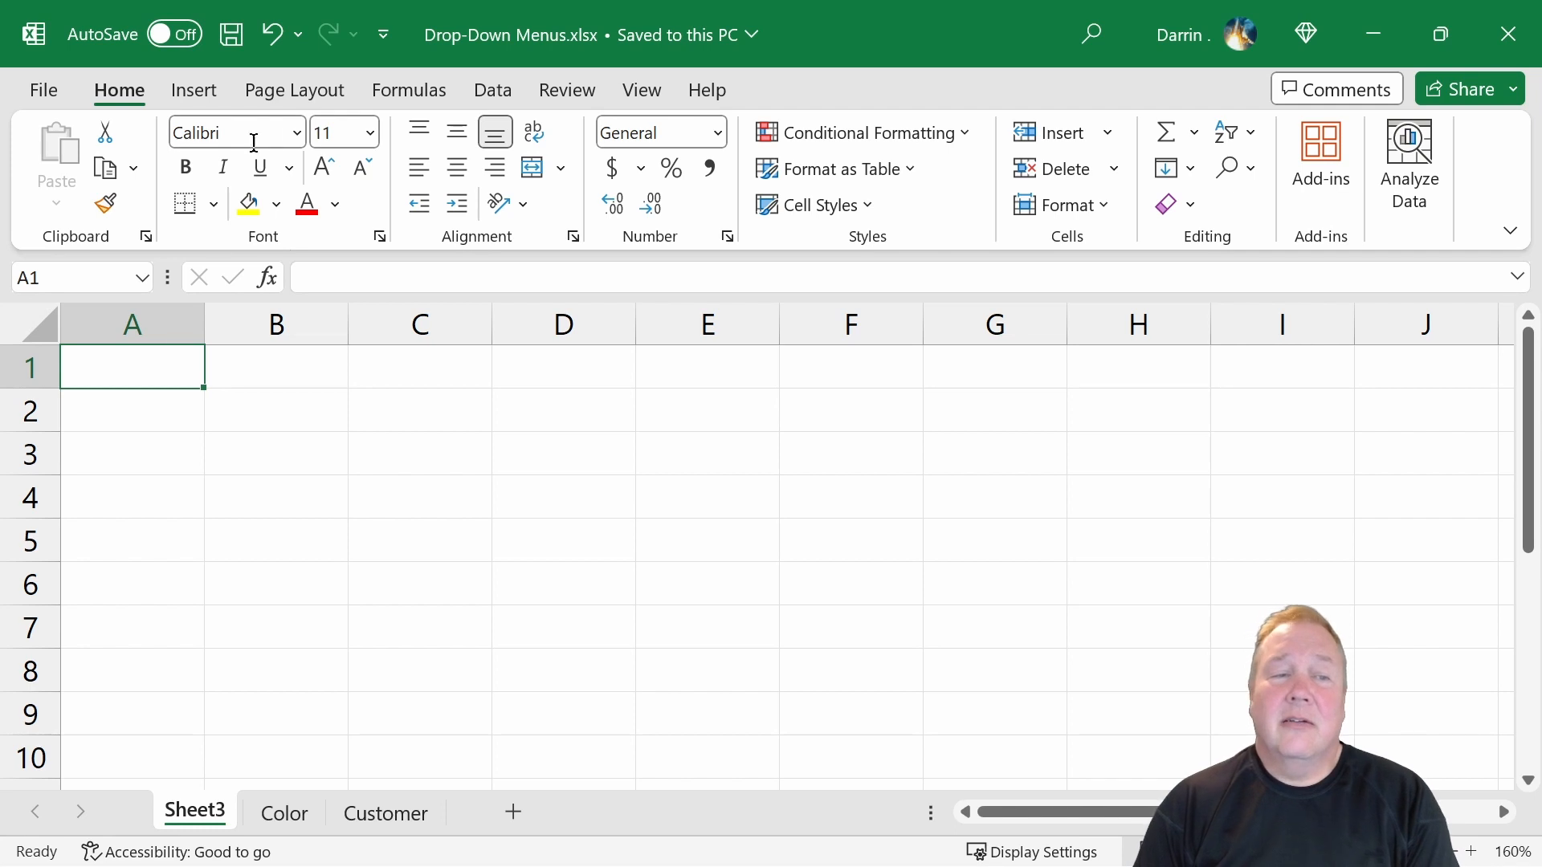
left_click(488, 97)
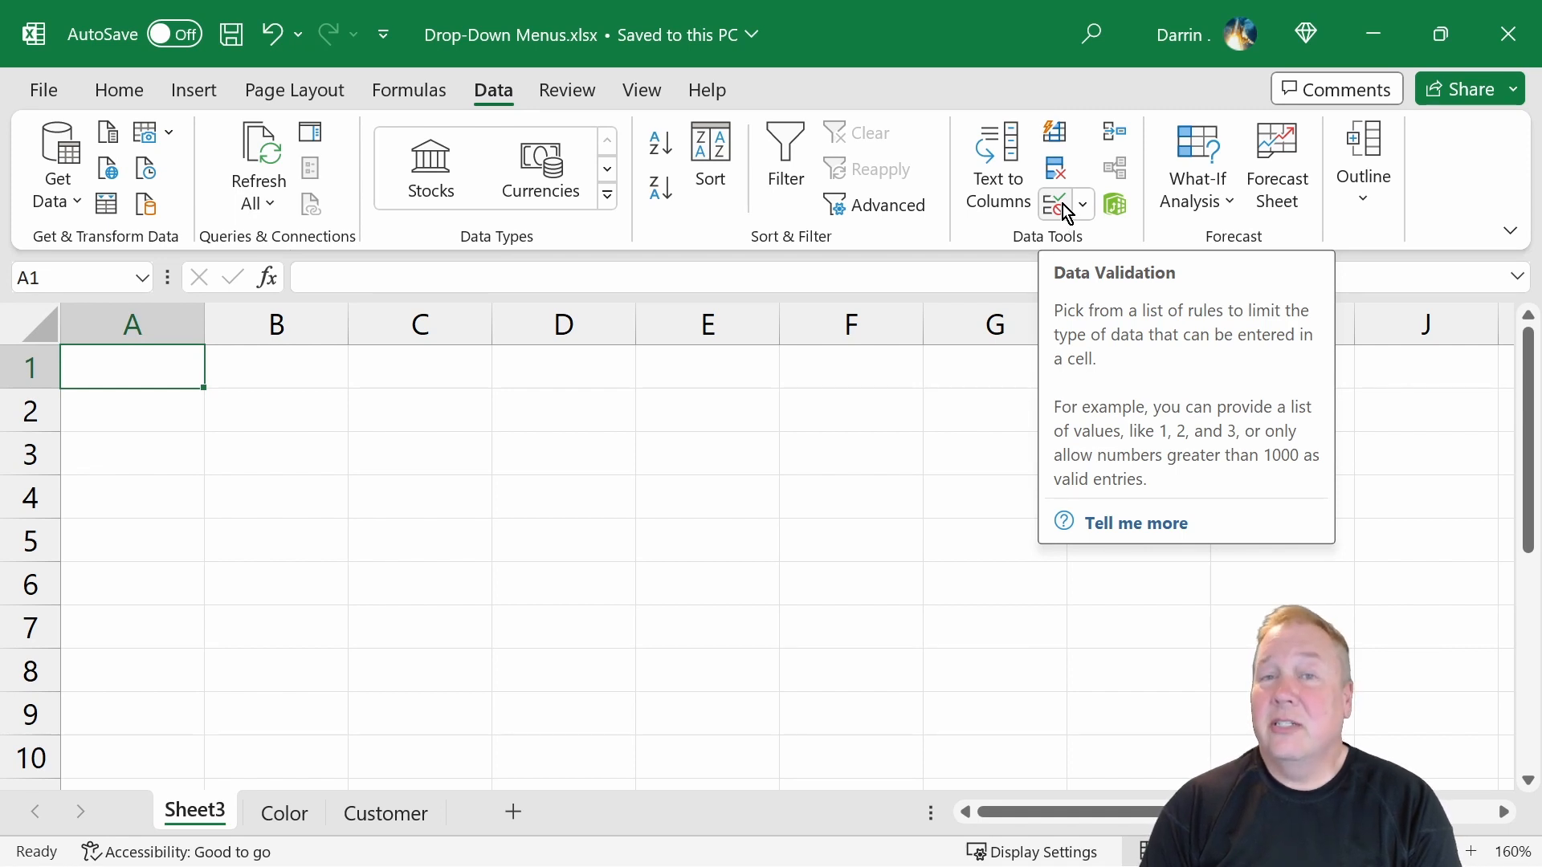
left_click(1084, 205)
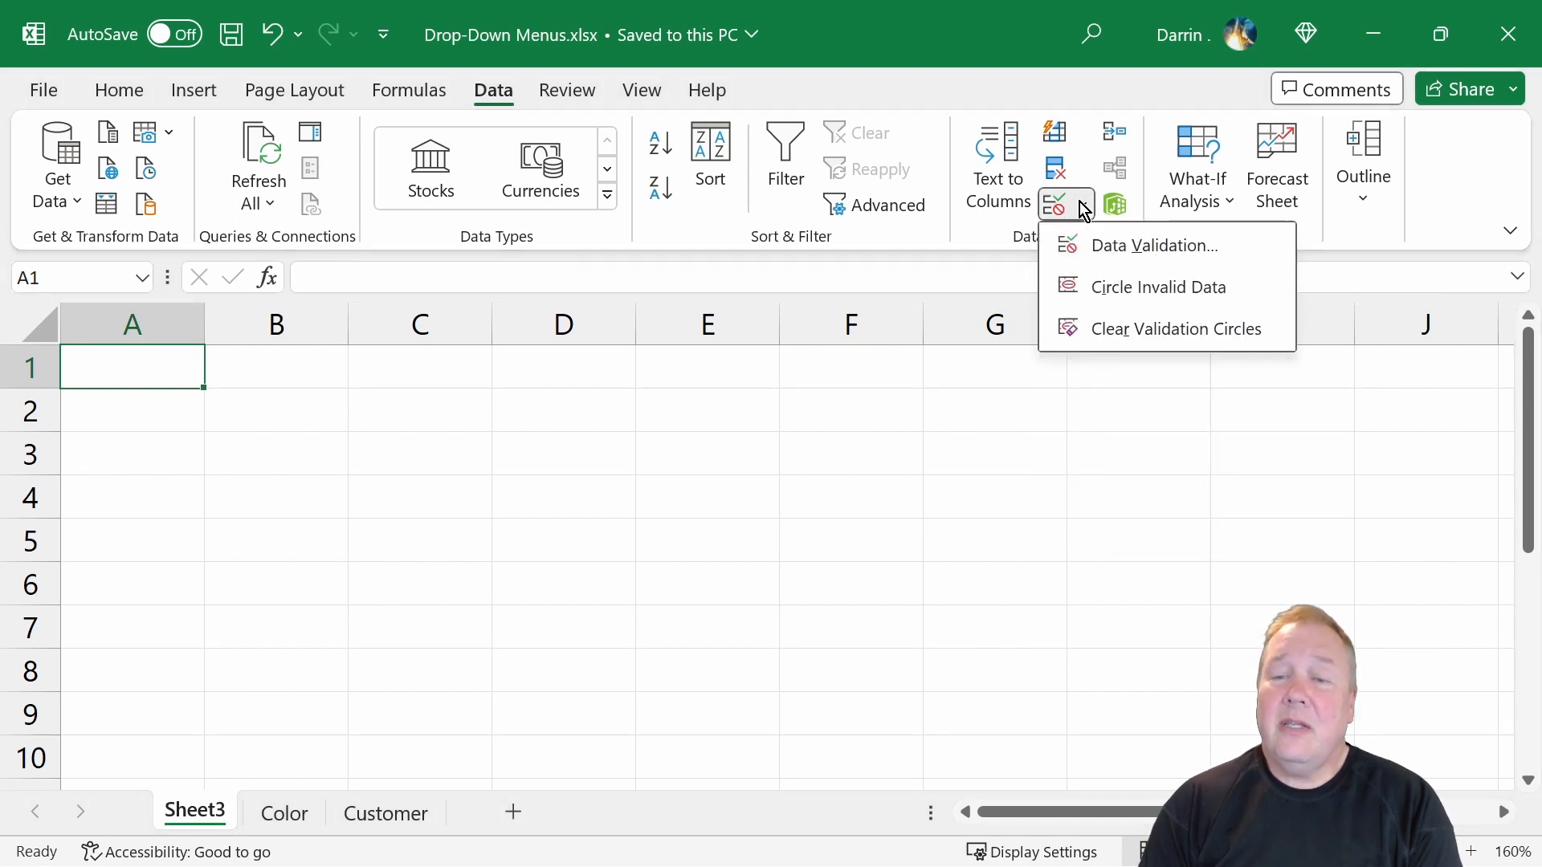
left_click(1100, 245)
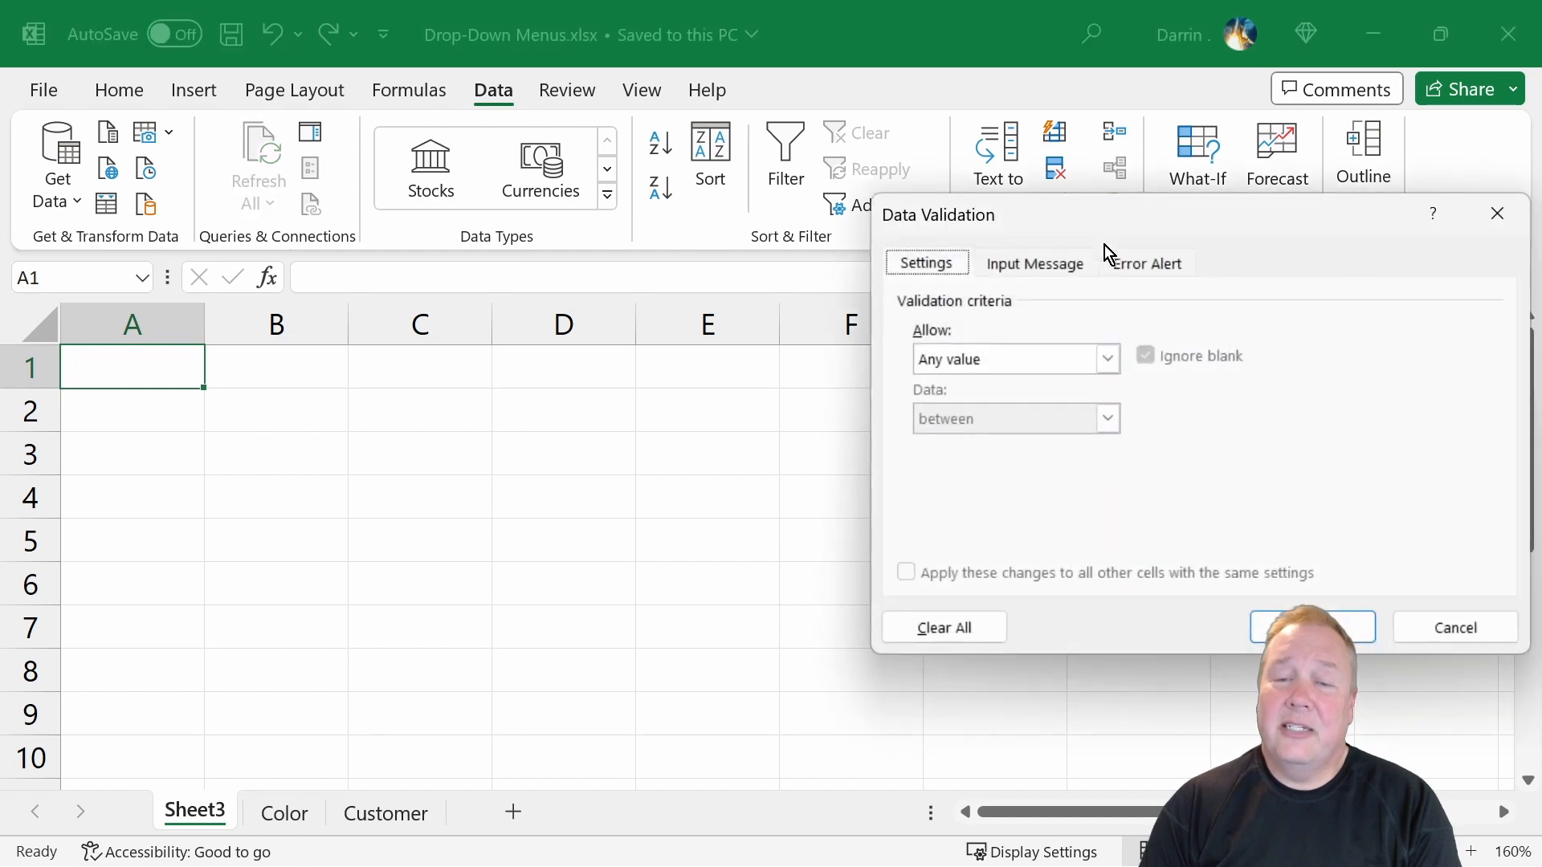
left_click(1005, 362)
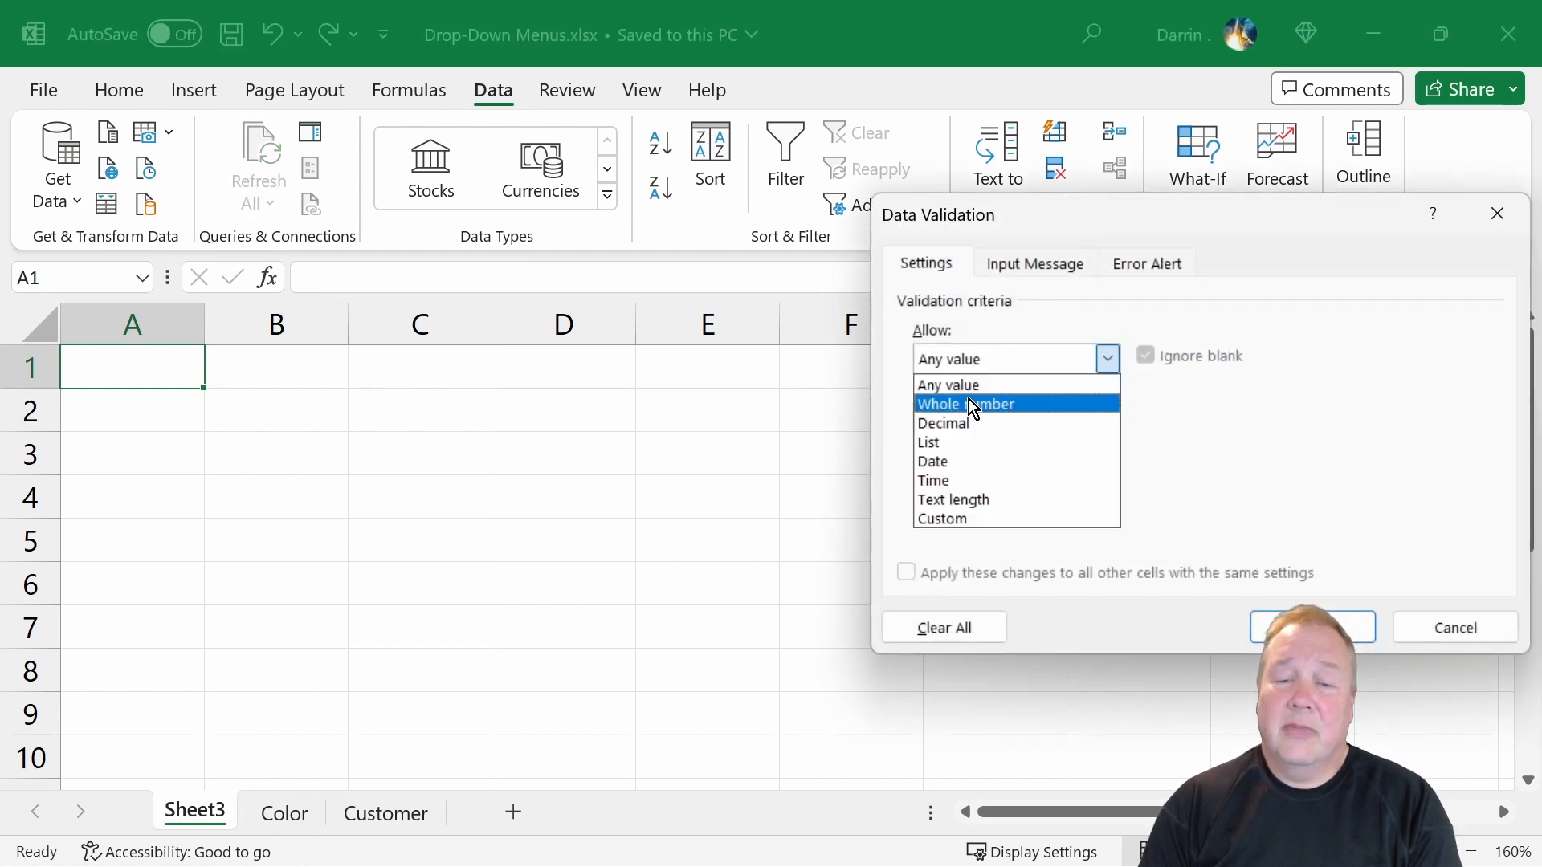
left_click(936, 443)
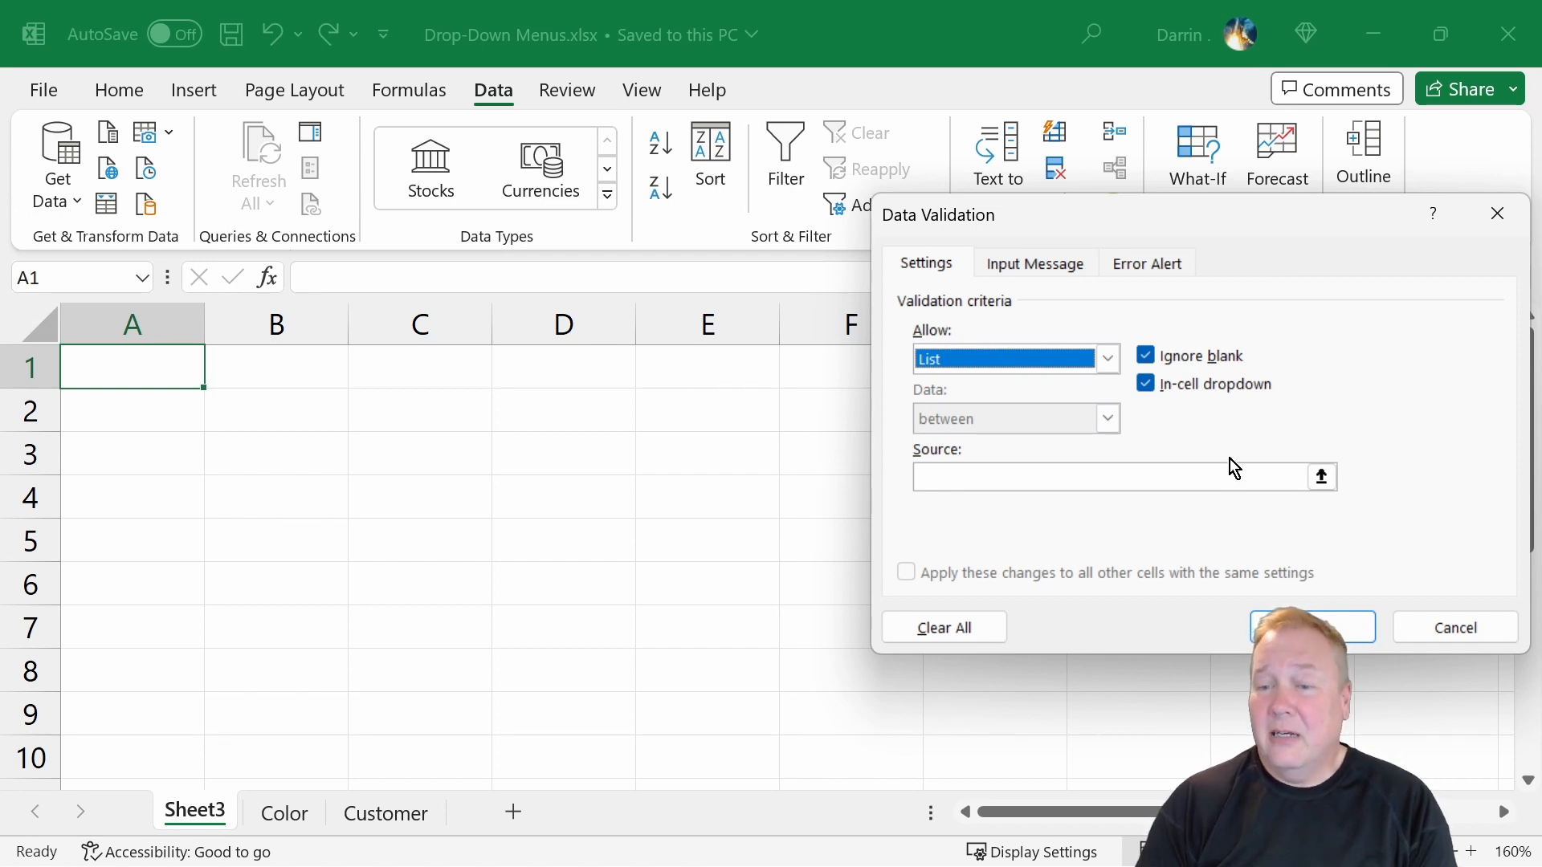
left_click(1444, 635)
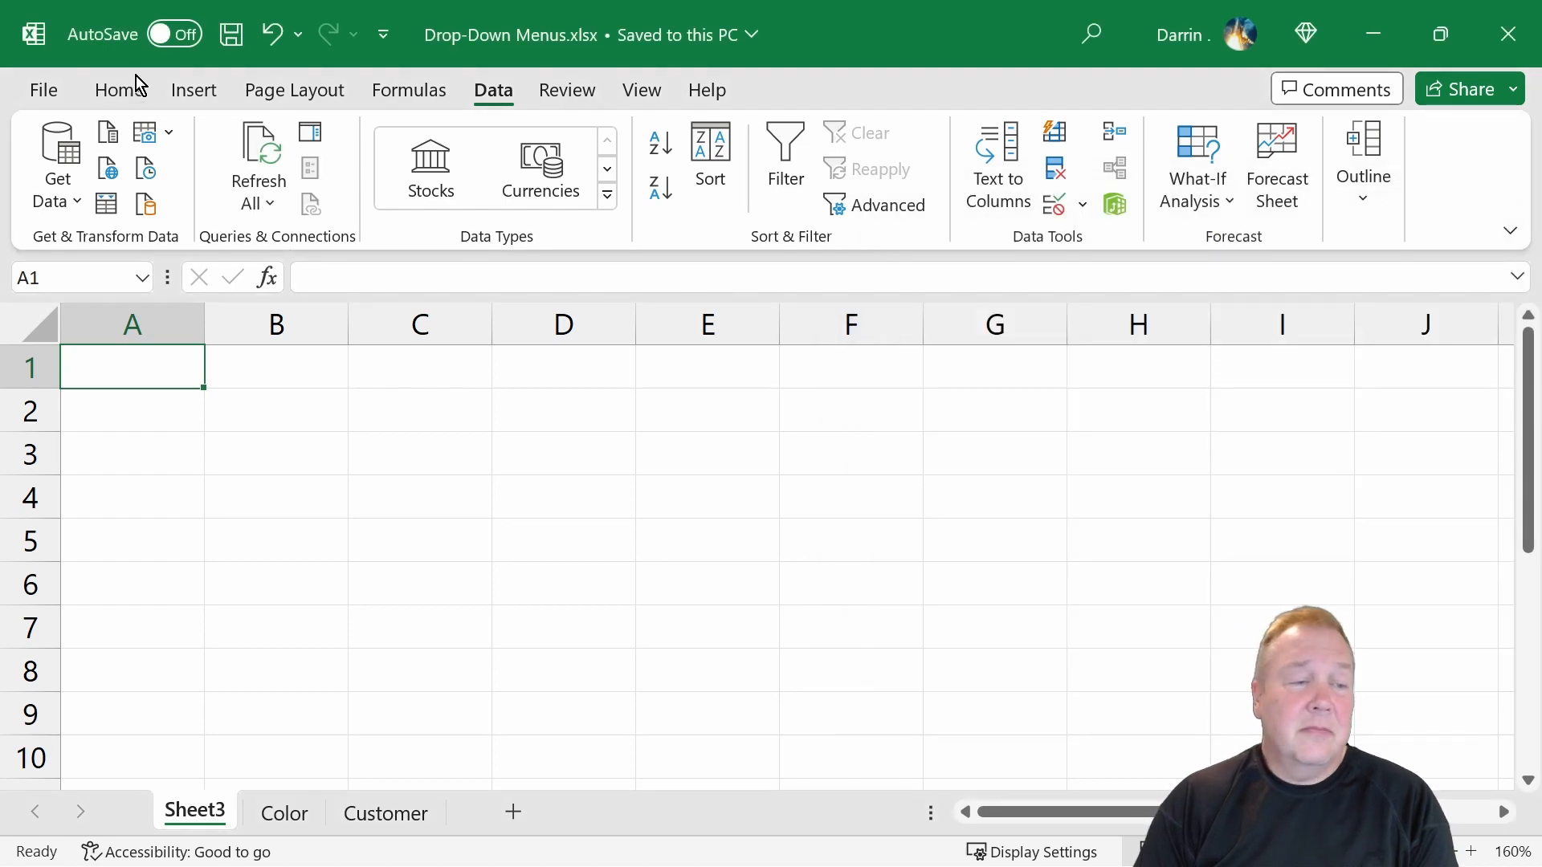
- Apply List data validation to all of column A on Sheet3, using the colors in A1:A7 of the Color sheet as source
left_click(159, 322)
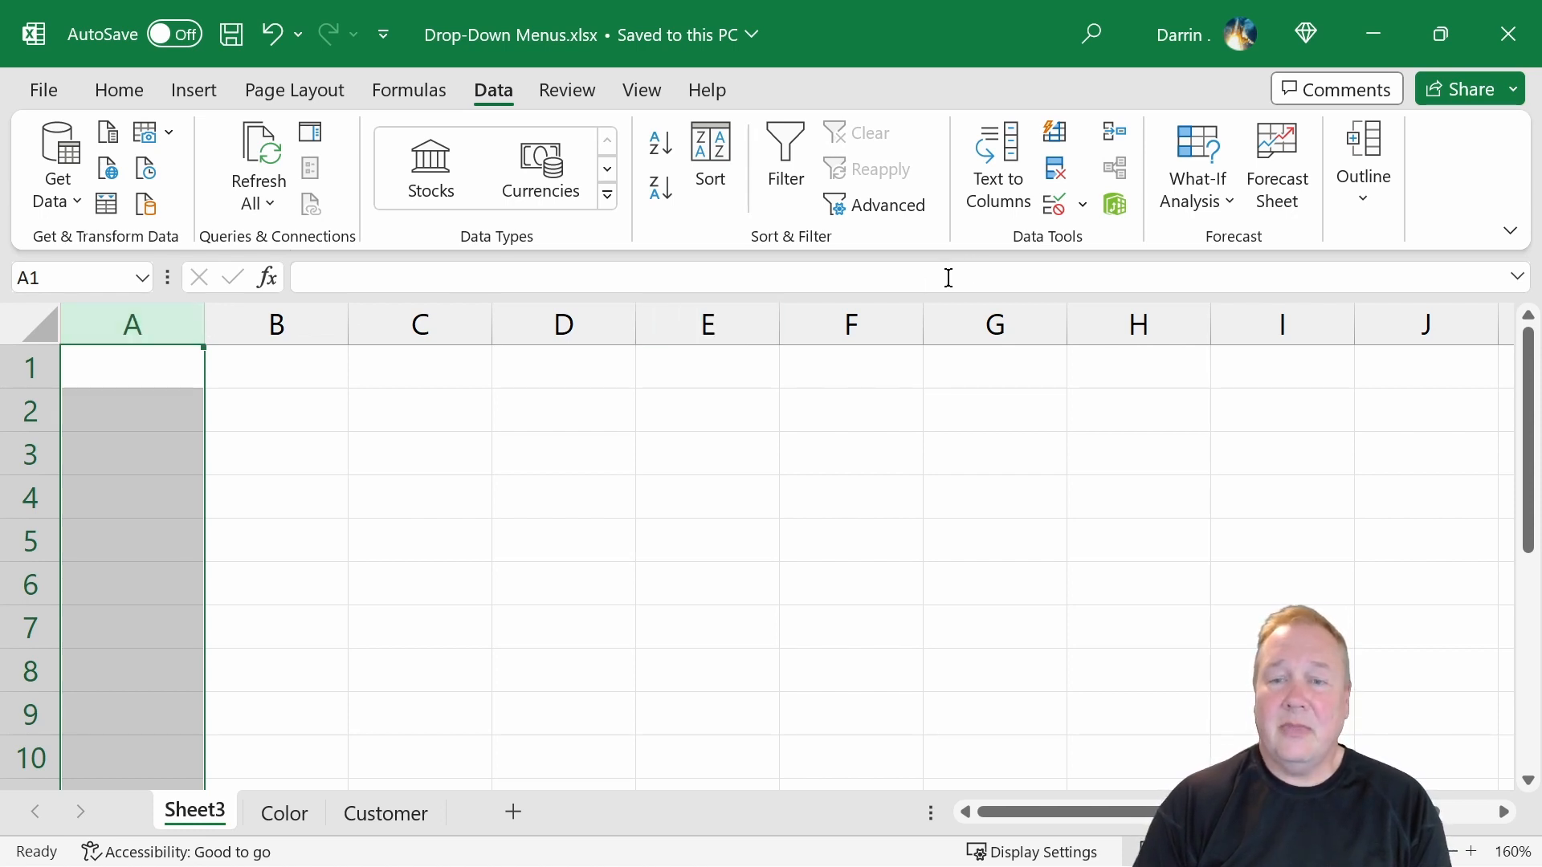
left_click(1077, 209)
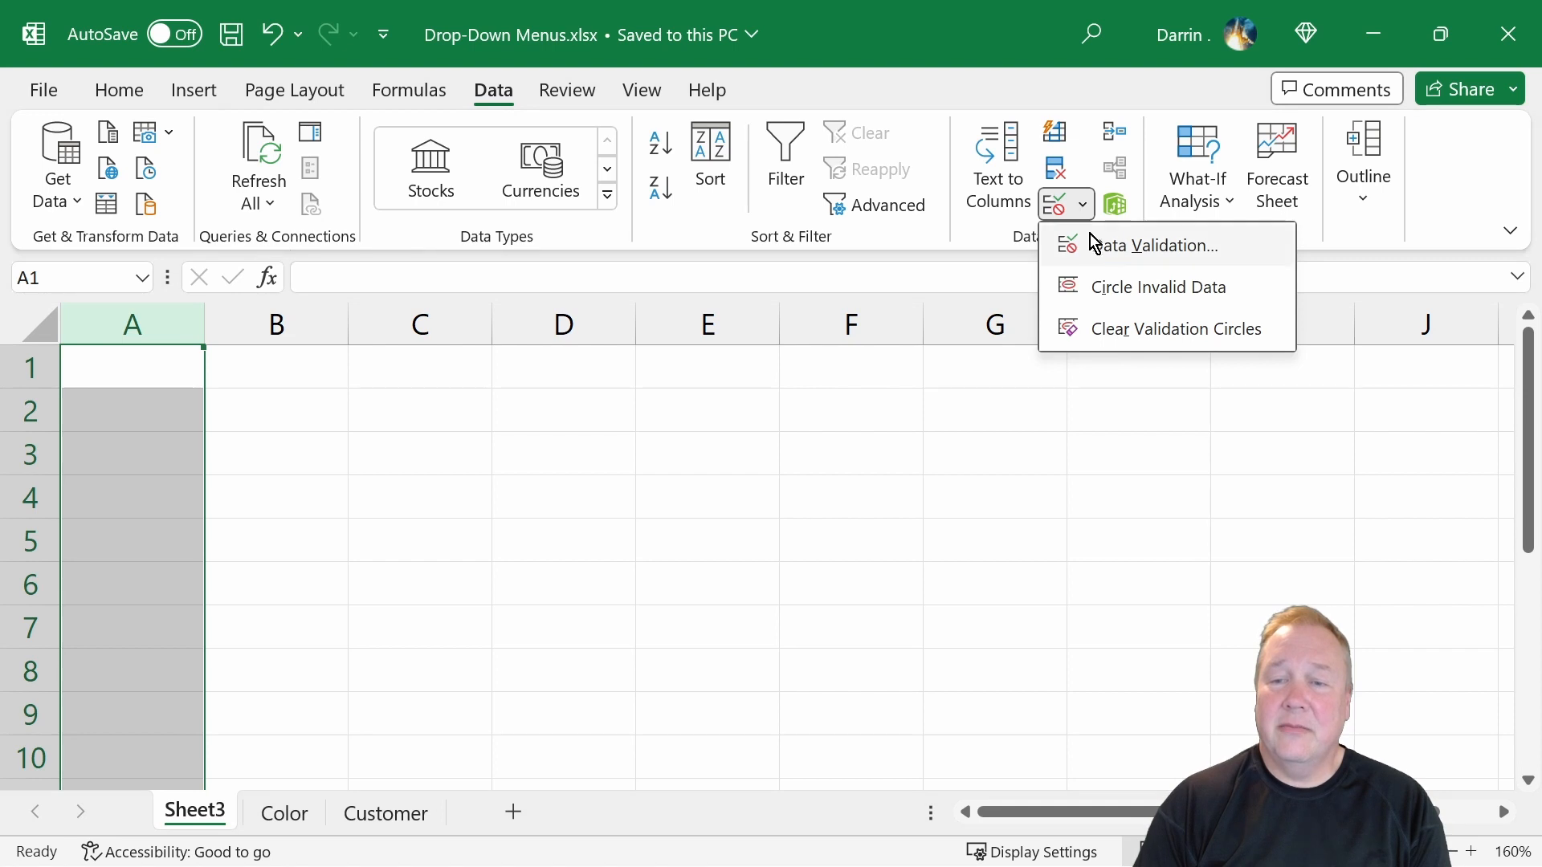
left_click(1094, 244)
left_click(977, 364)
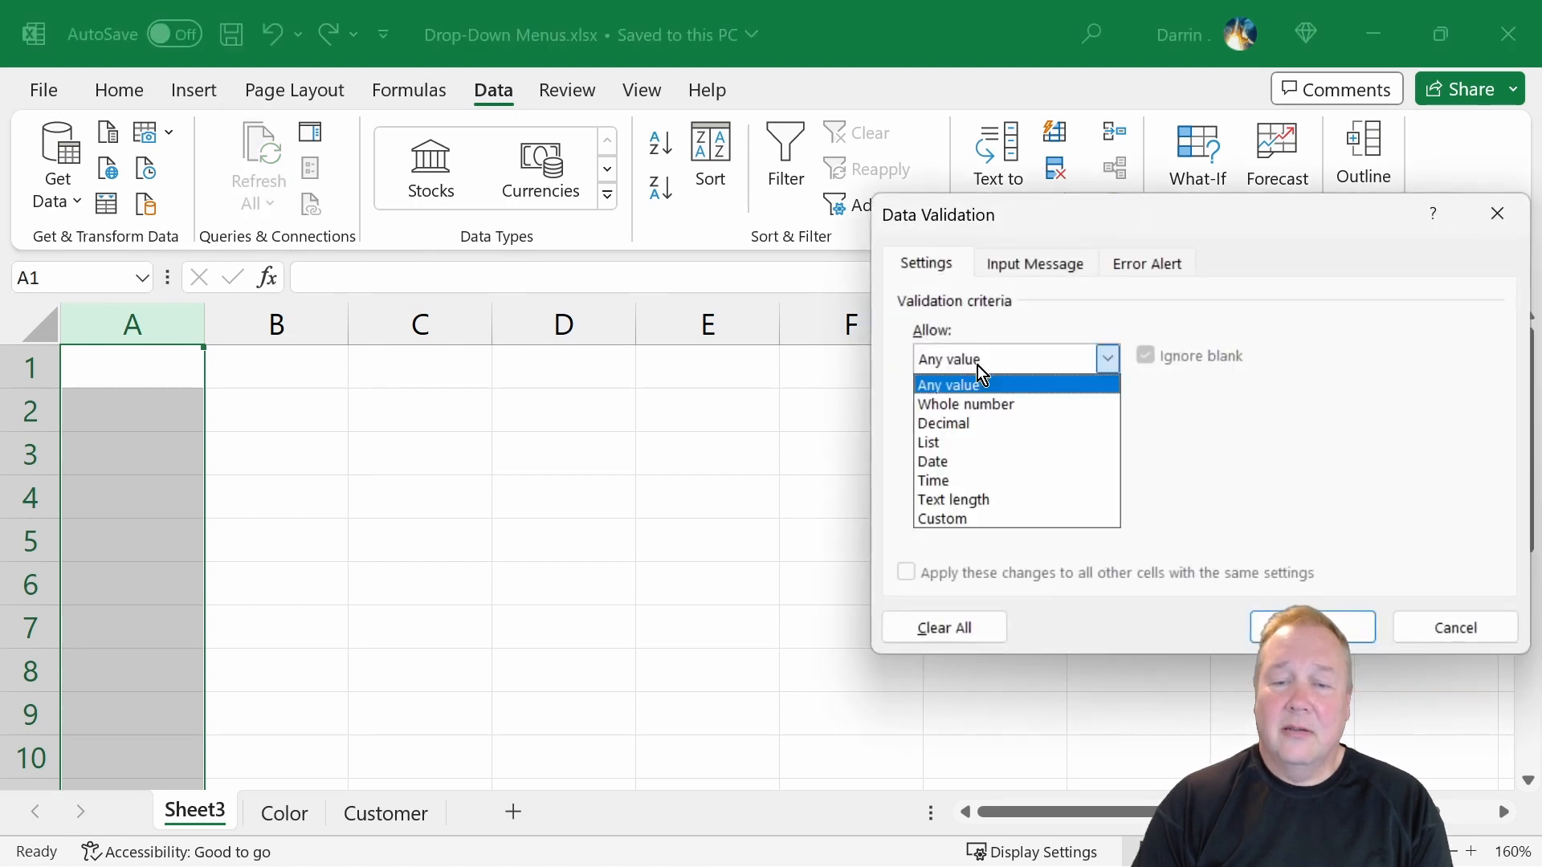
left_click(954, 442)
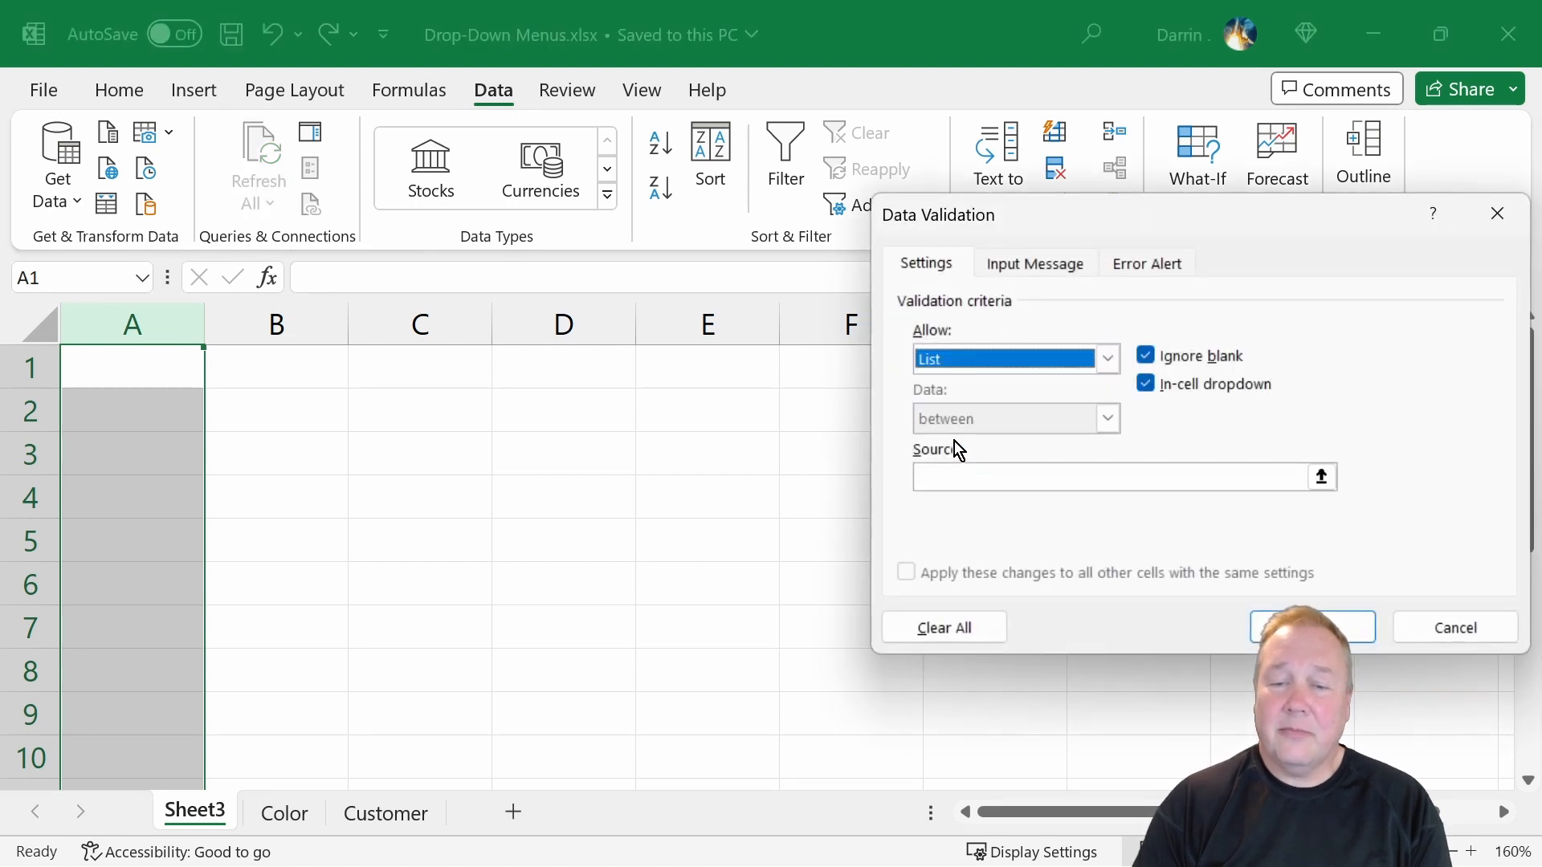
left_click(977, 474)
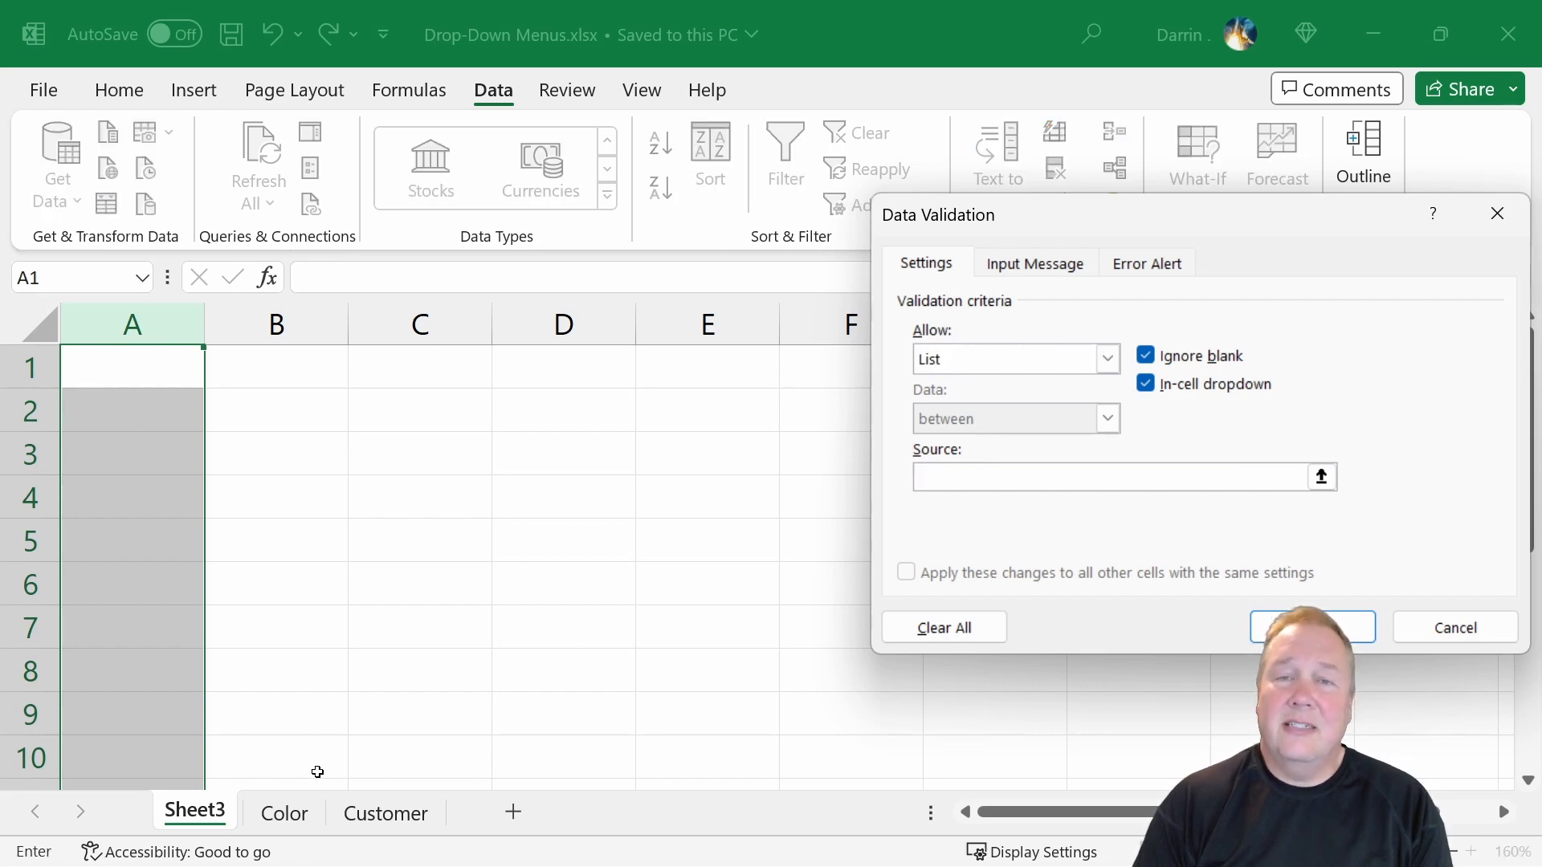
left_click(292, 816)
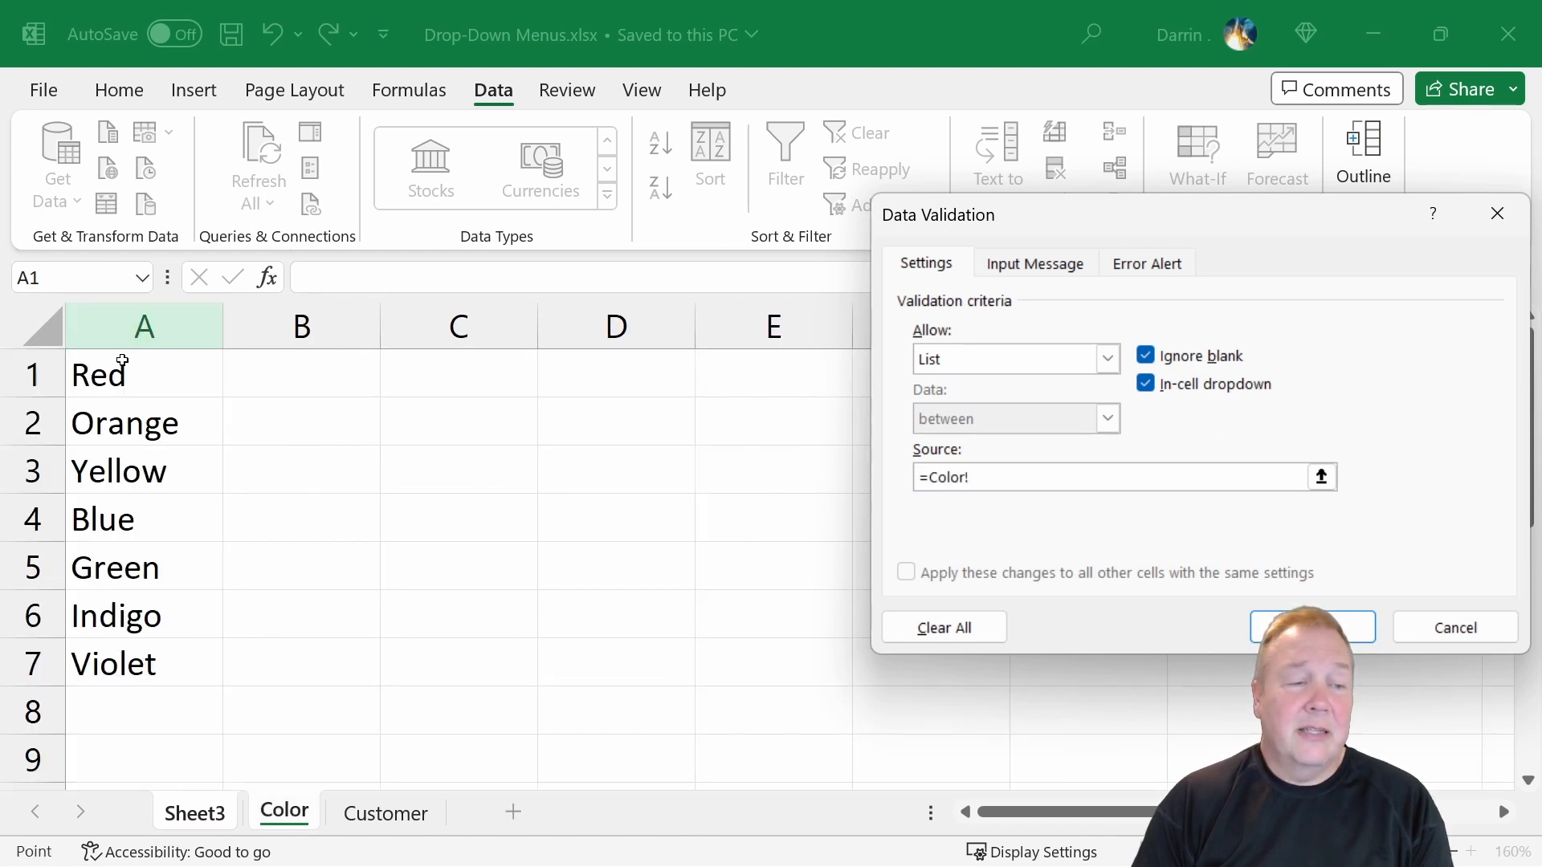
left_click(131, 383)
left_click_drag(132, 382, 145, 640)
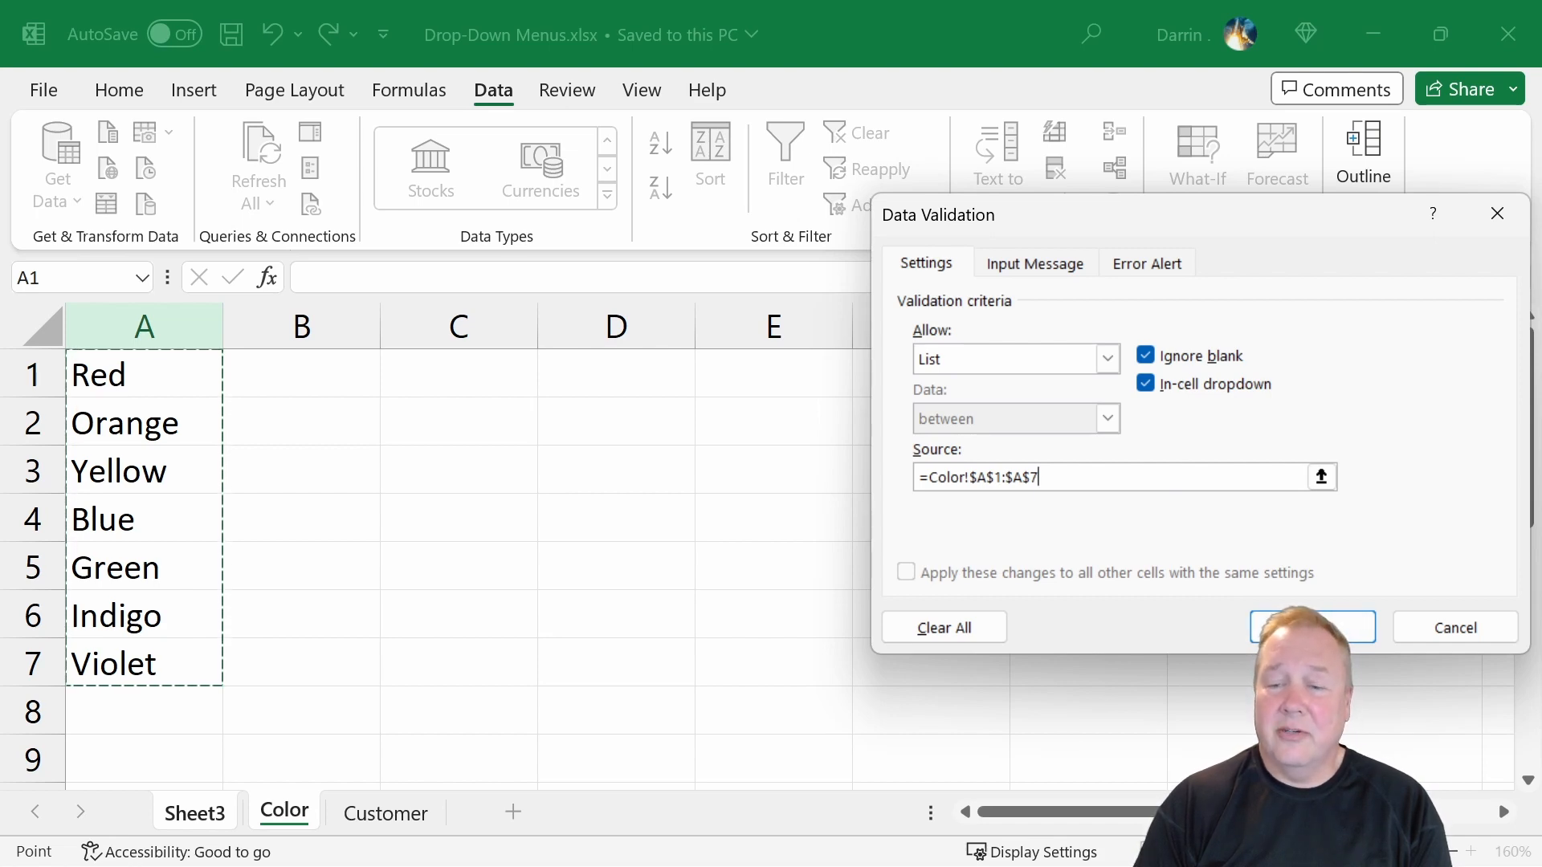
left_click(1312, 628)
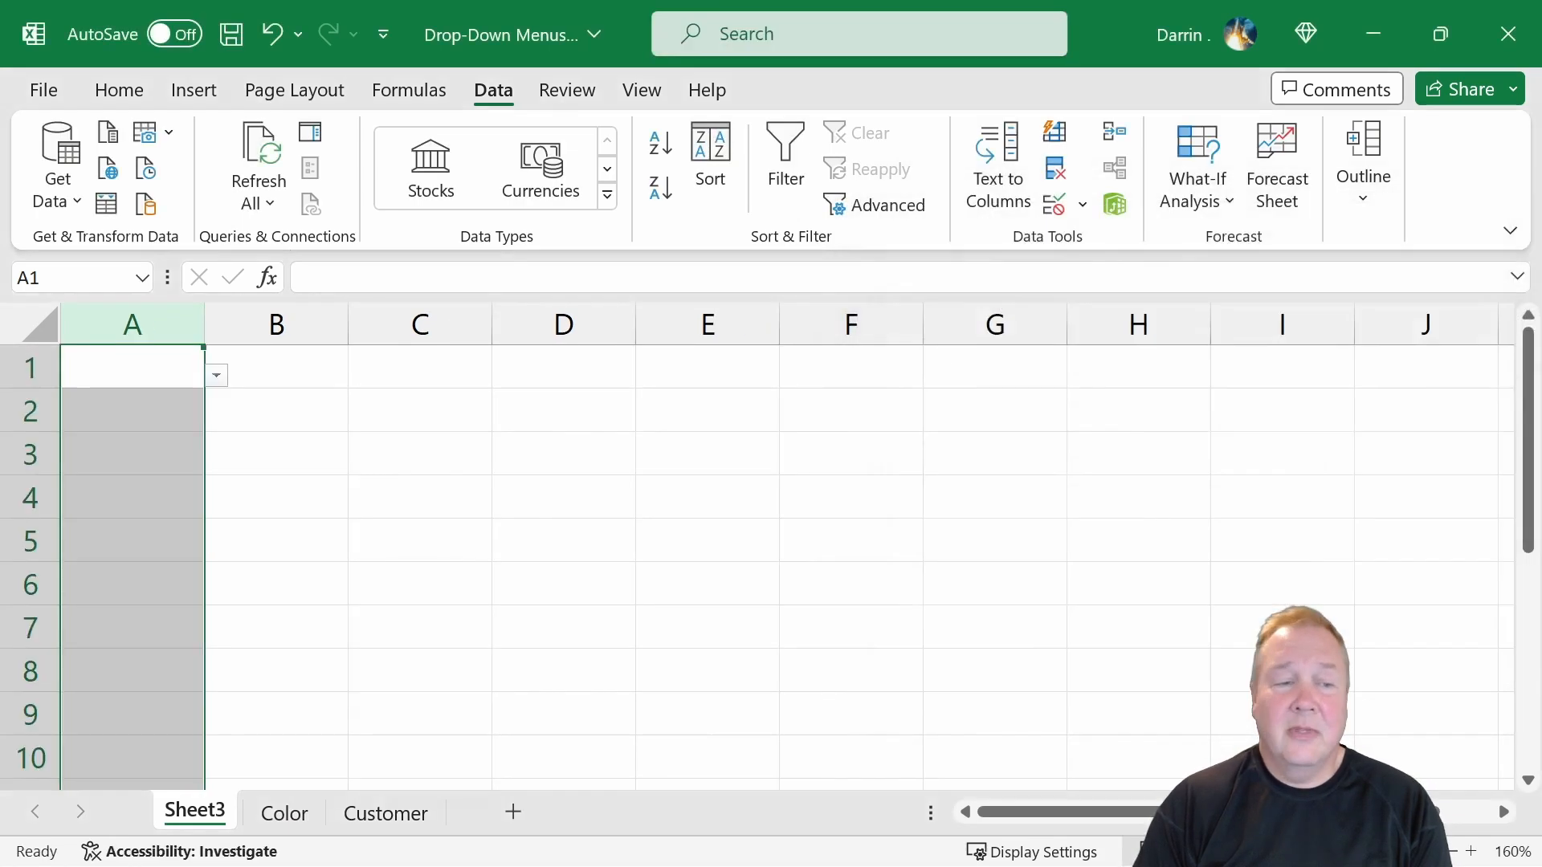
- Choose Yellow for cell A1 and Indigo for cell A2 from their in-cell drop-down lists
left_click(155, 368)
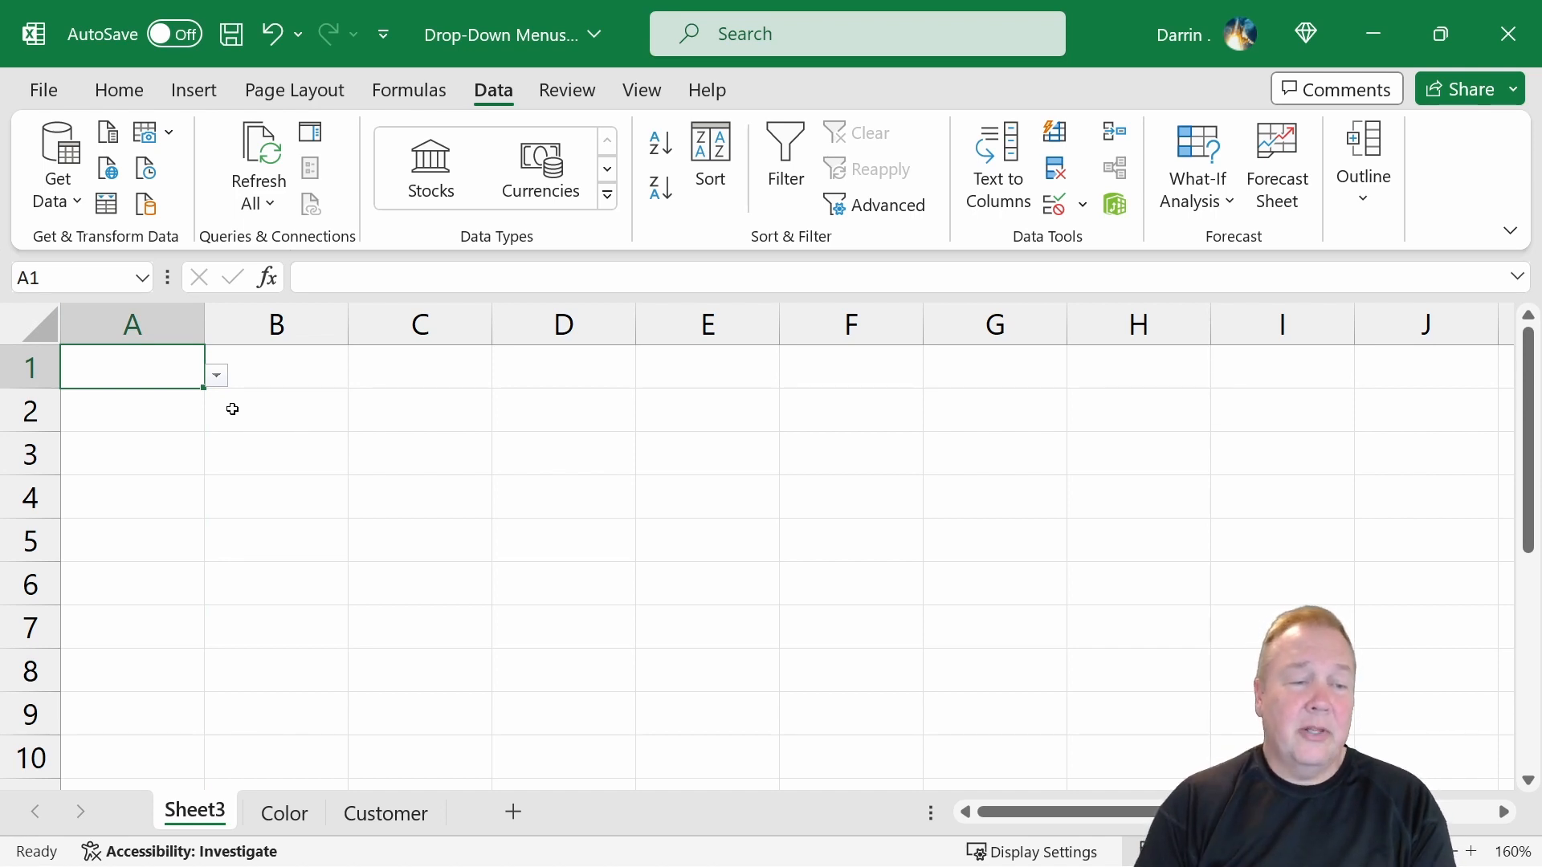
left_click(217, 376)
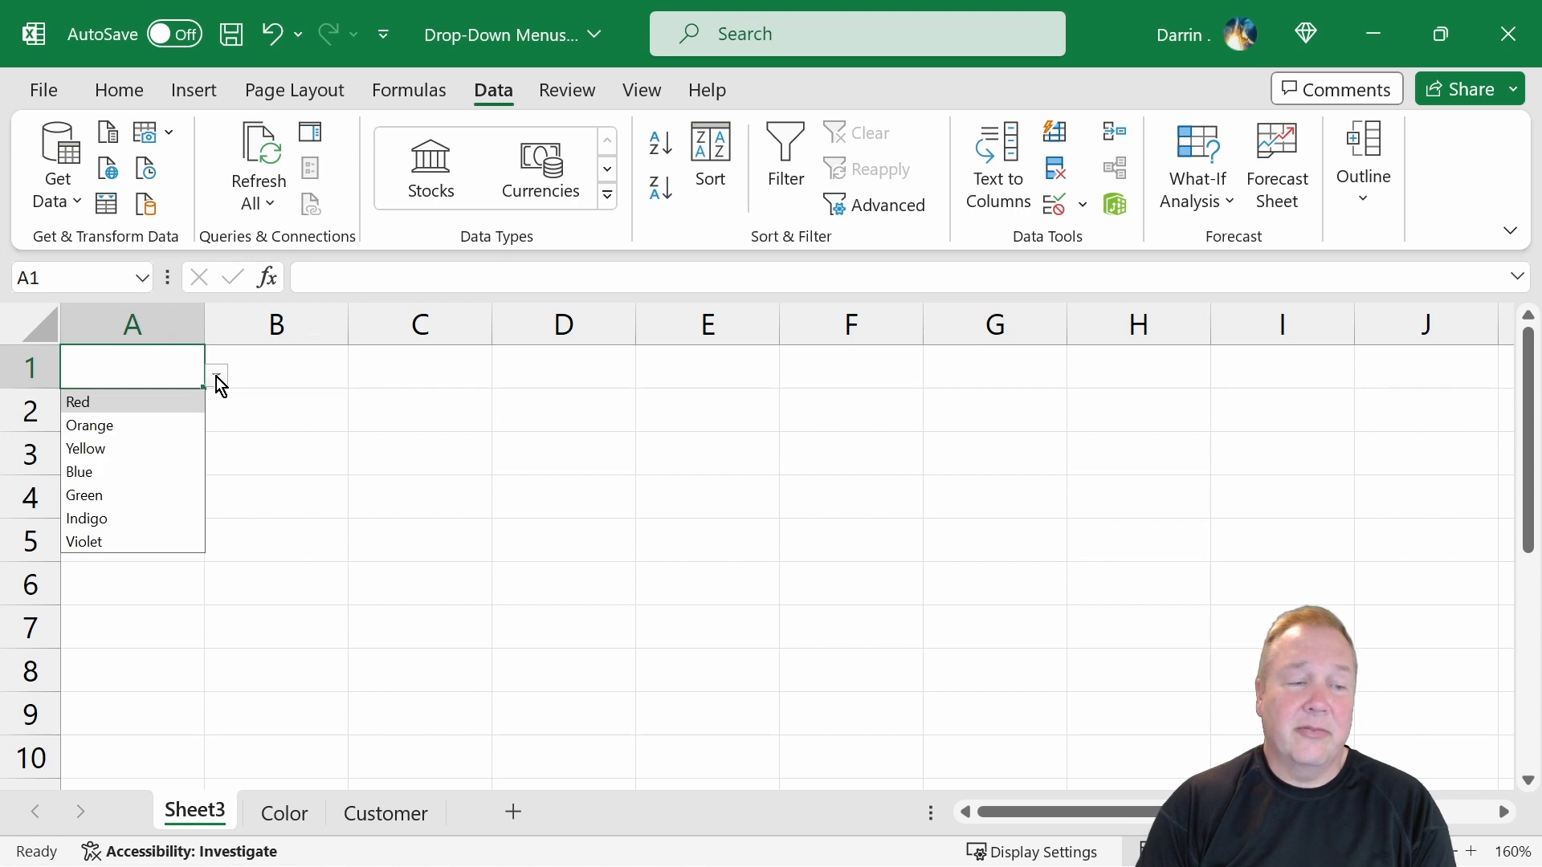
left_click(159, 455)
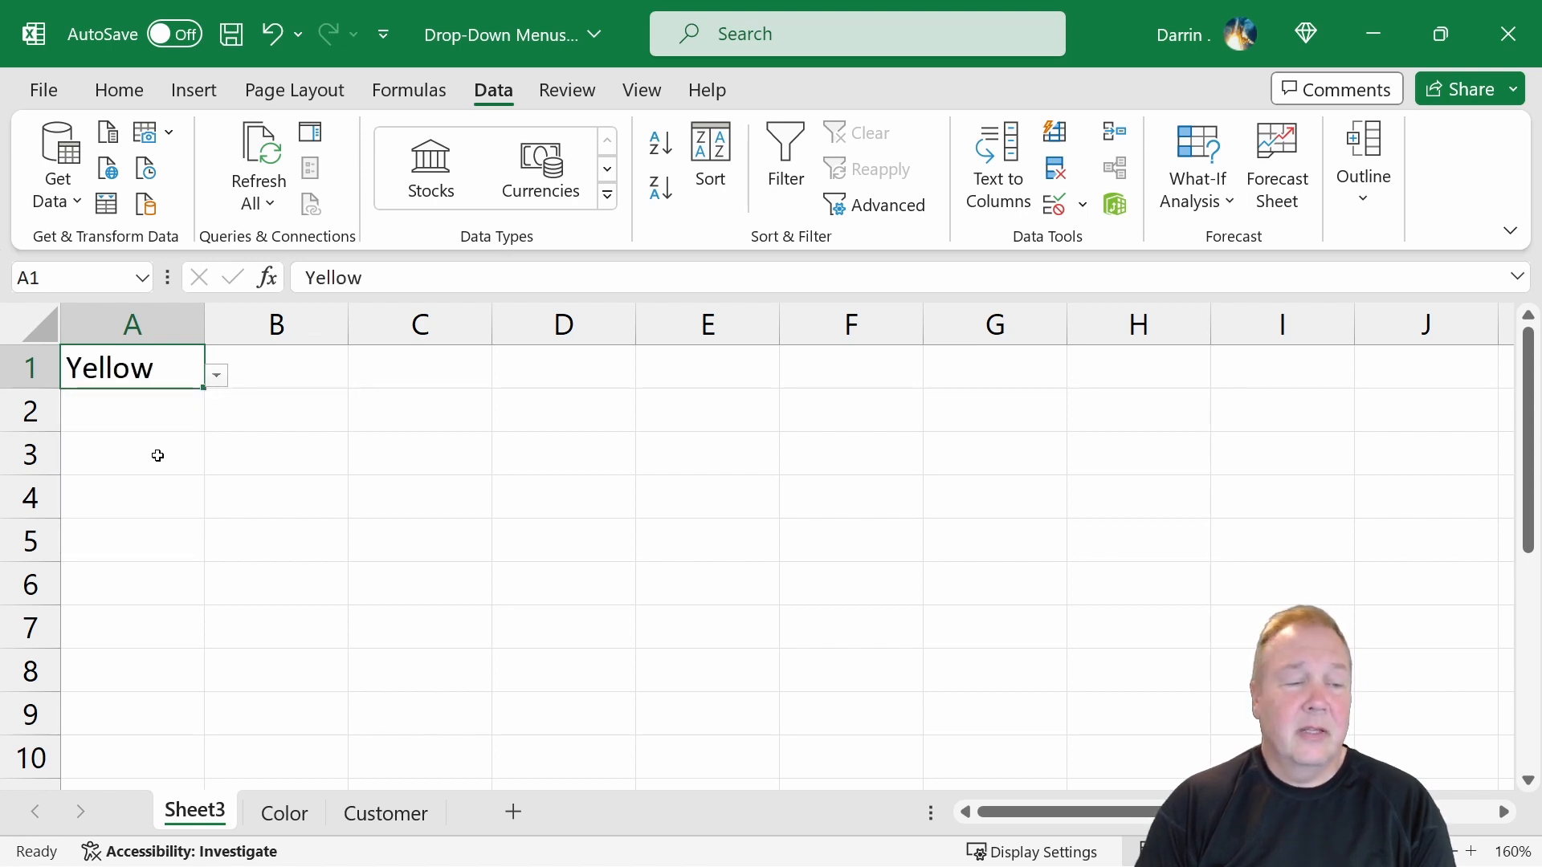
left_click(156, 420)
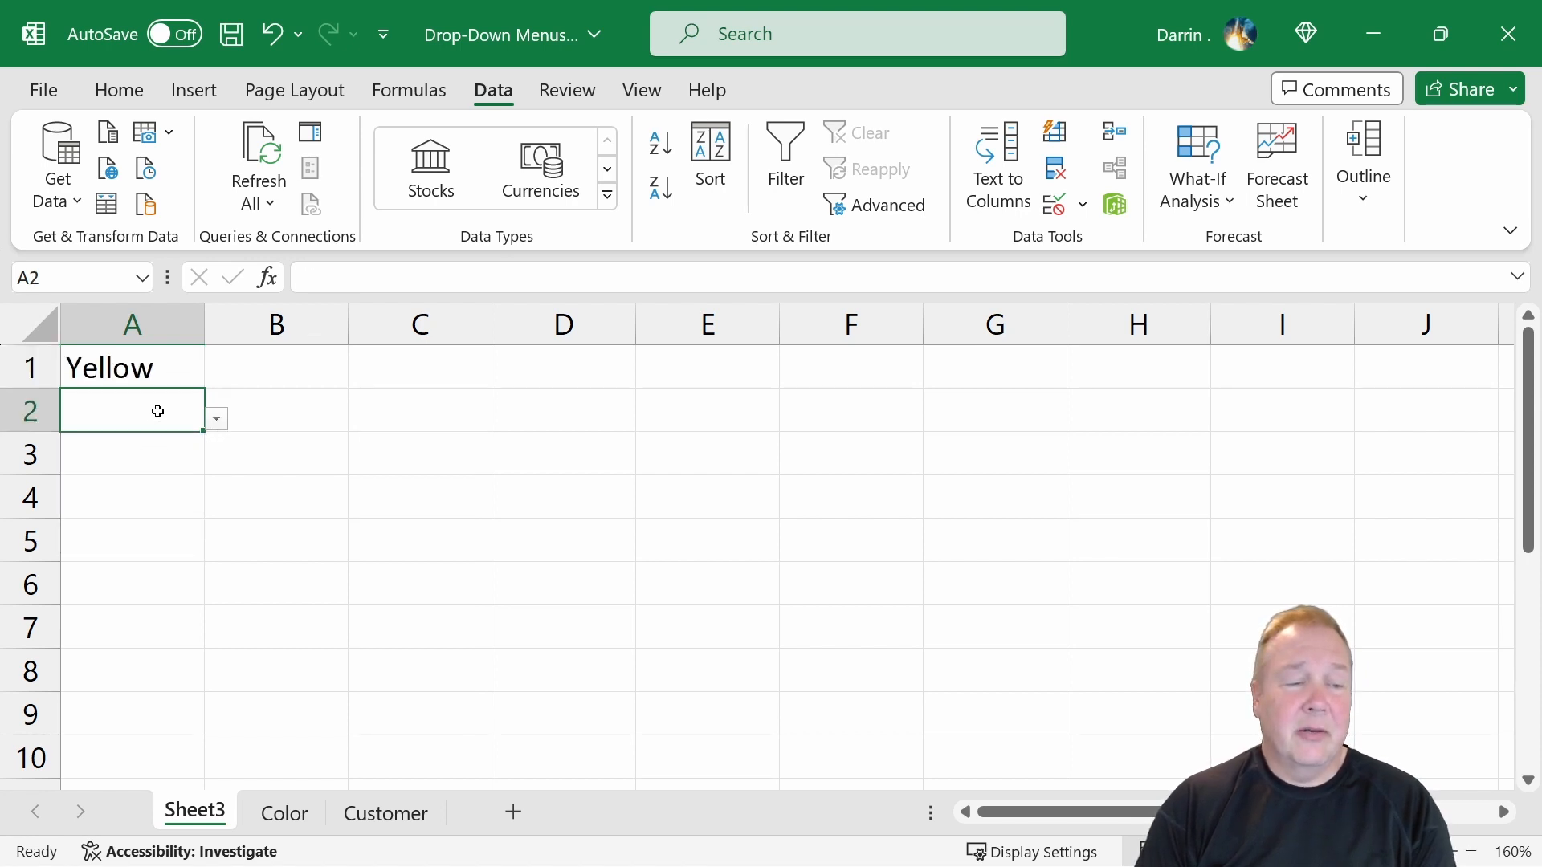
left_click(218, 422)
left_click(108, 562)
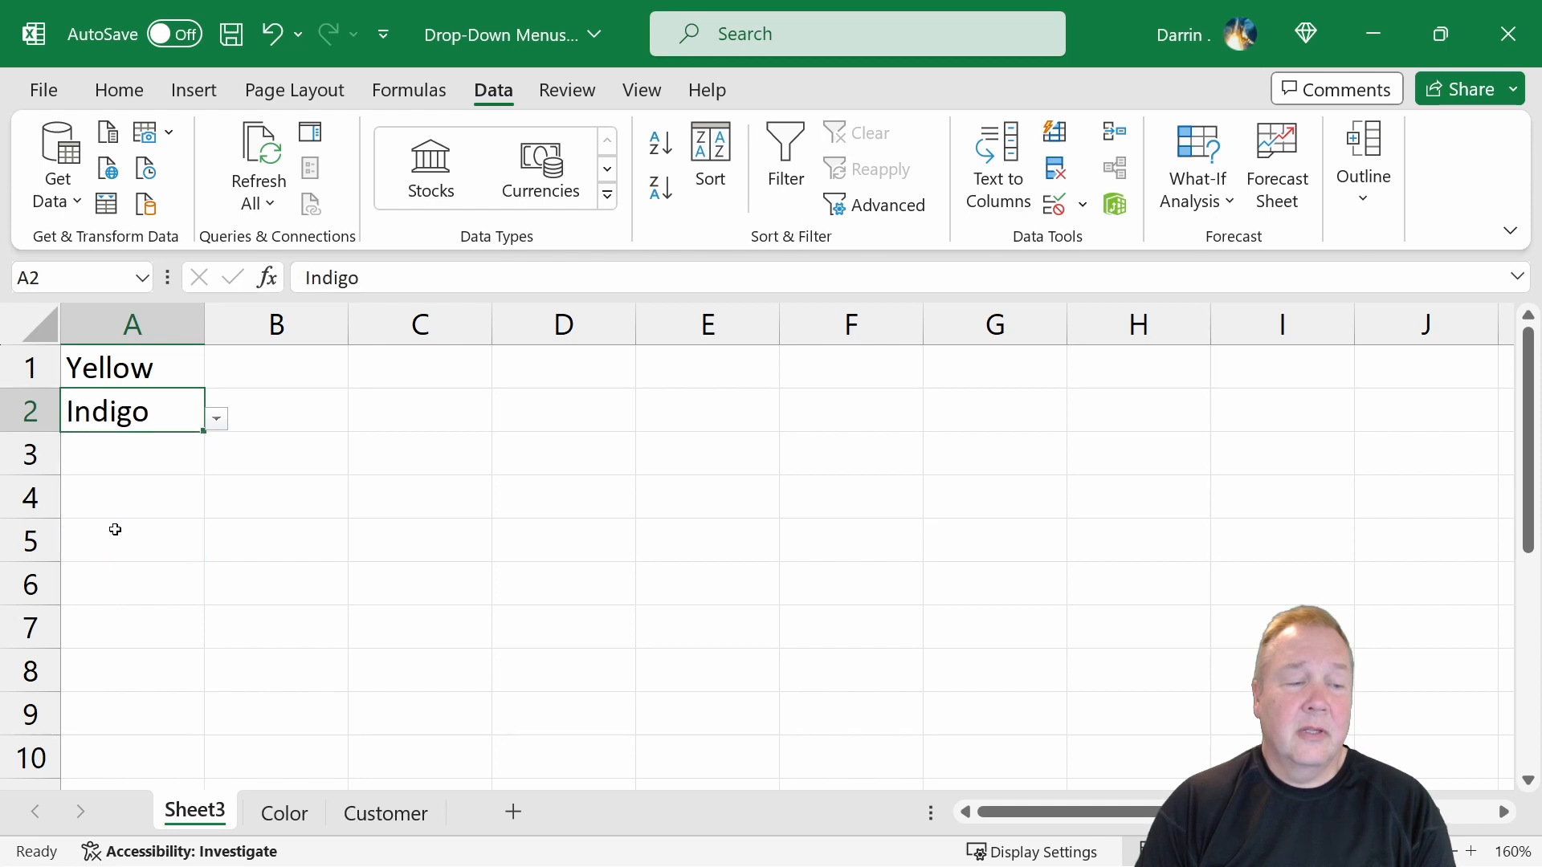
- Fill cell A3 with Red and cell A4 with Orange by entering partial text and accepting the list suggestions
left_click(122, 456)
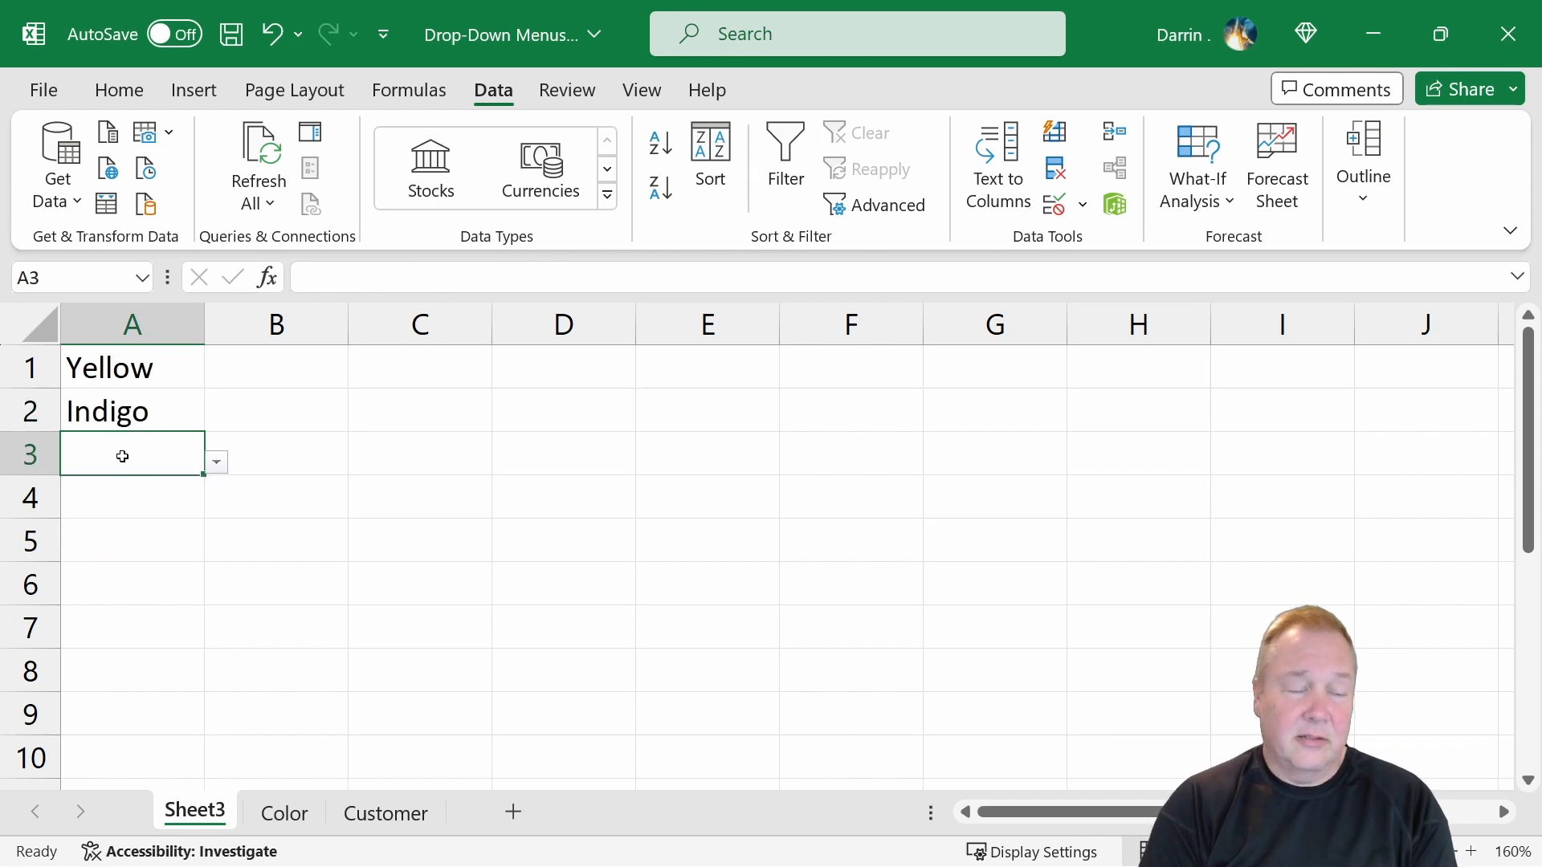
type("re")
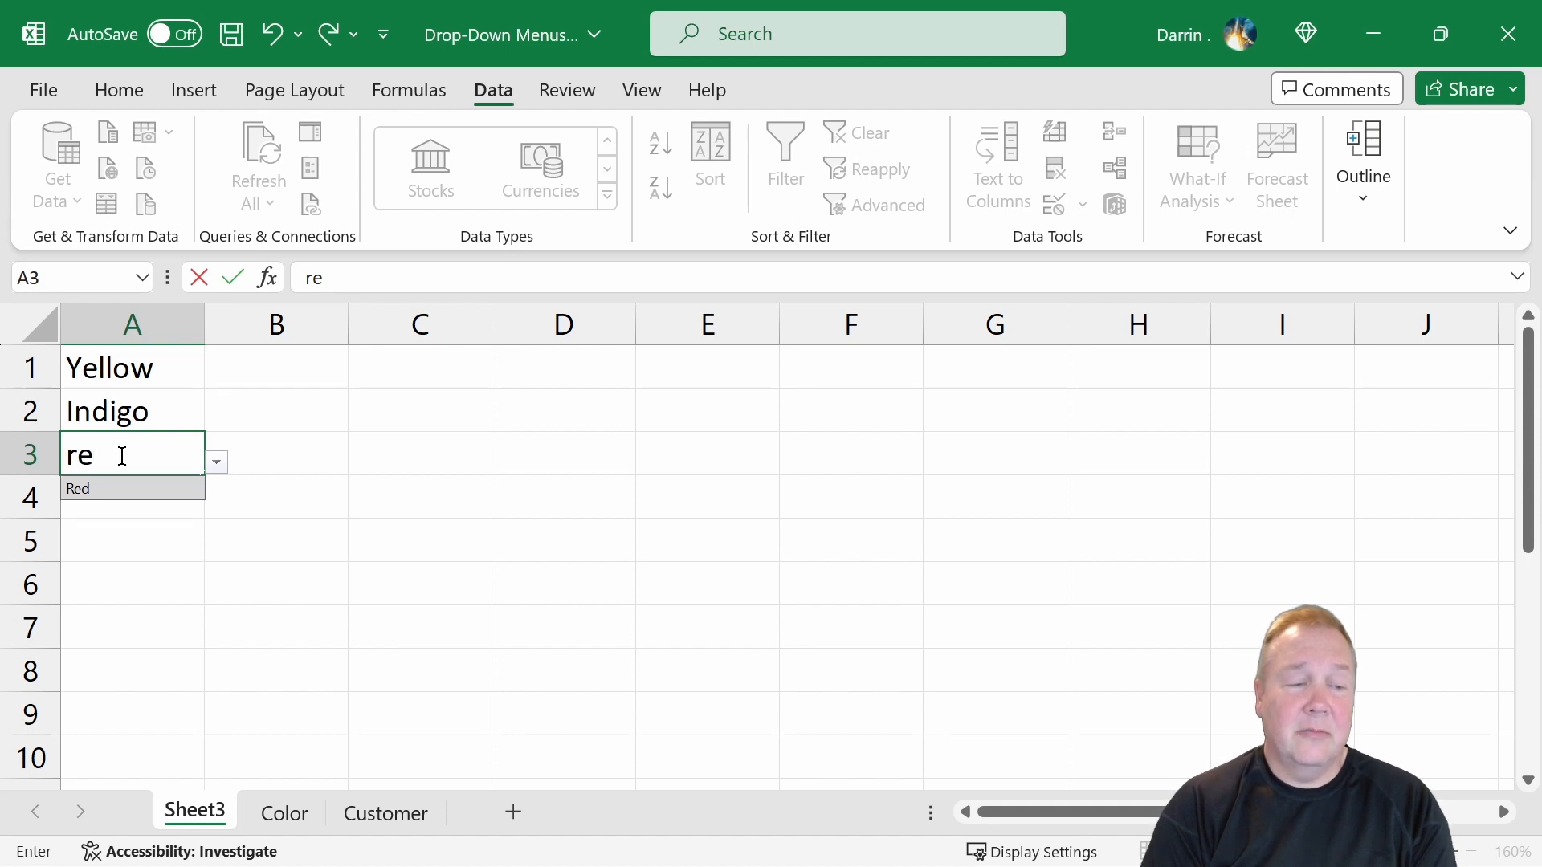
key("Return")
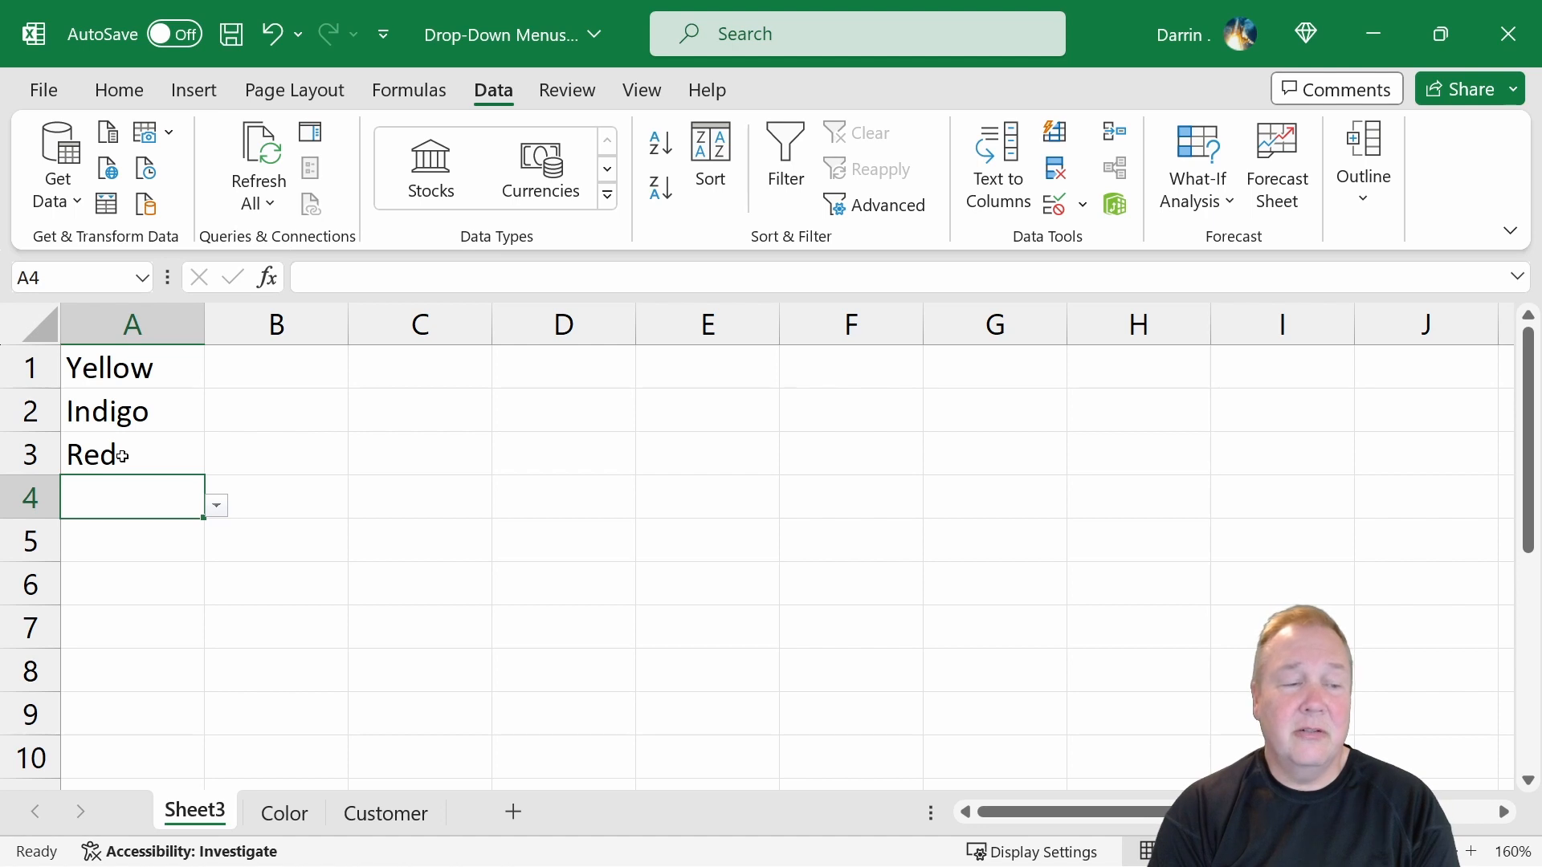
type("ora")
key("Return")
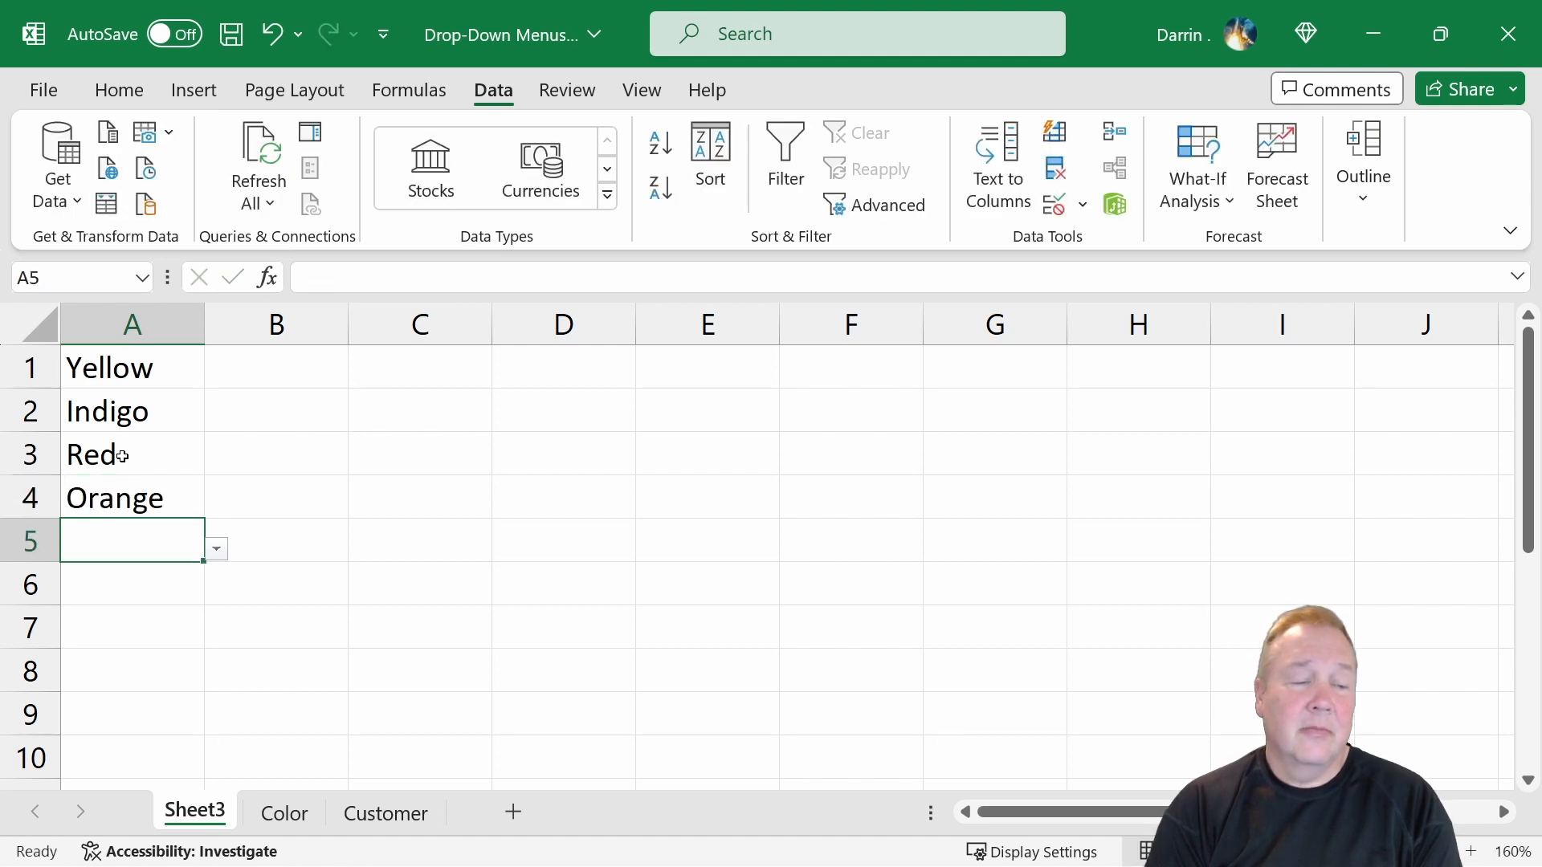
- Try to enter "black", a color outside the source list, in cell A5 and cancel the entry
type("black")
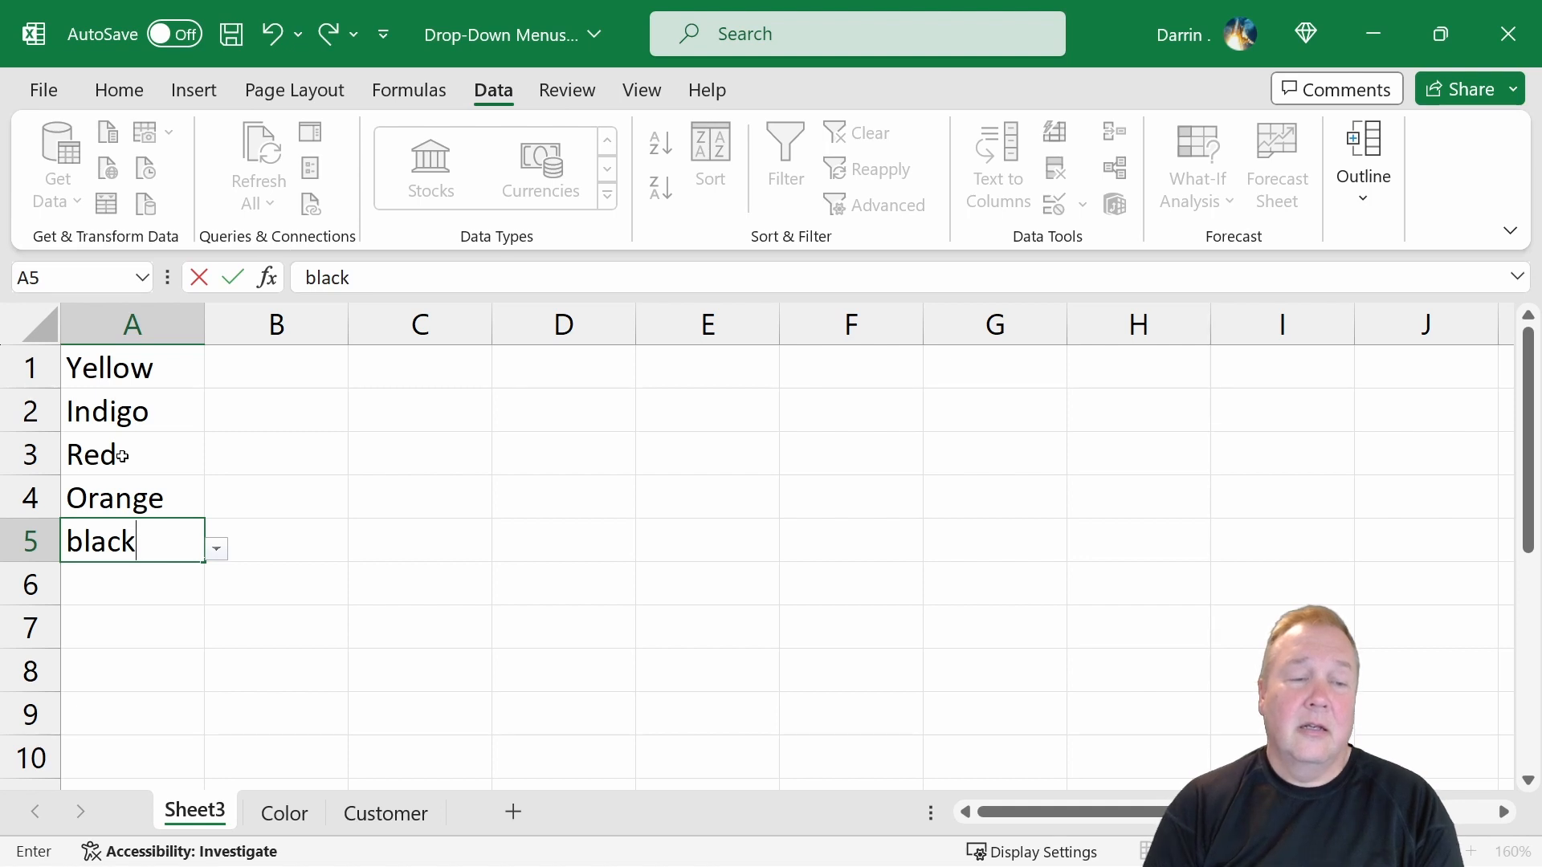
key("Return")
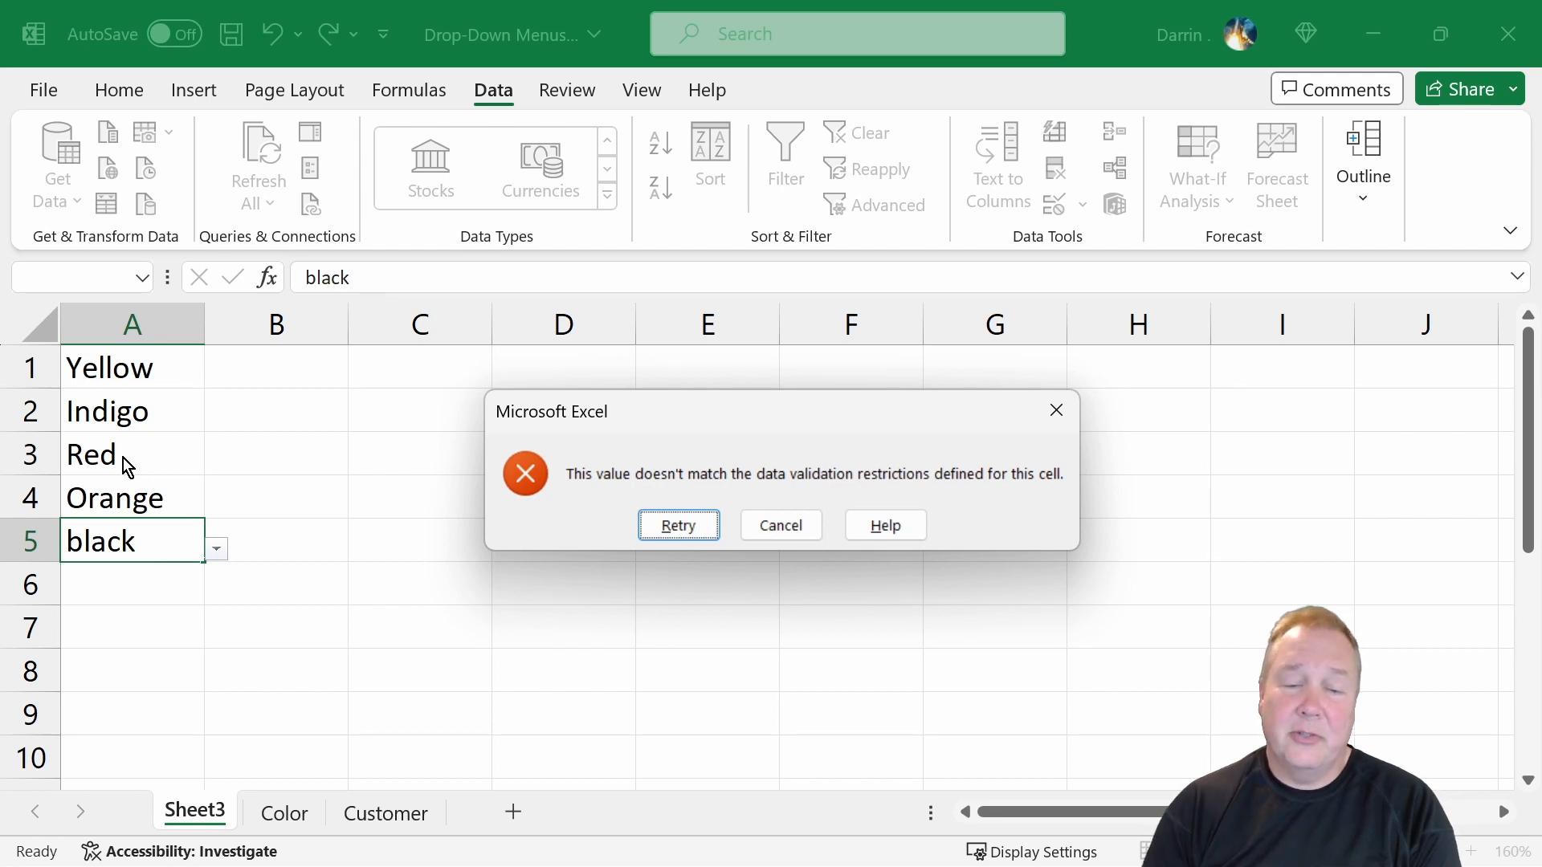
left_click(784, 526)
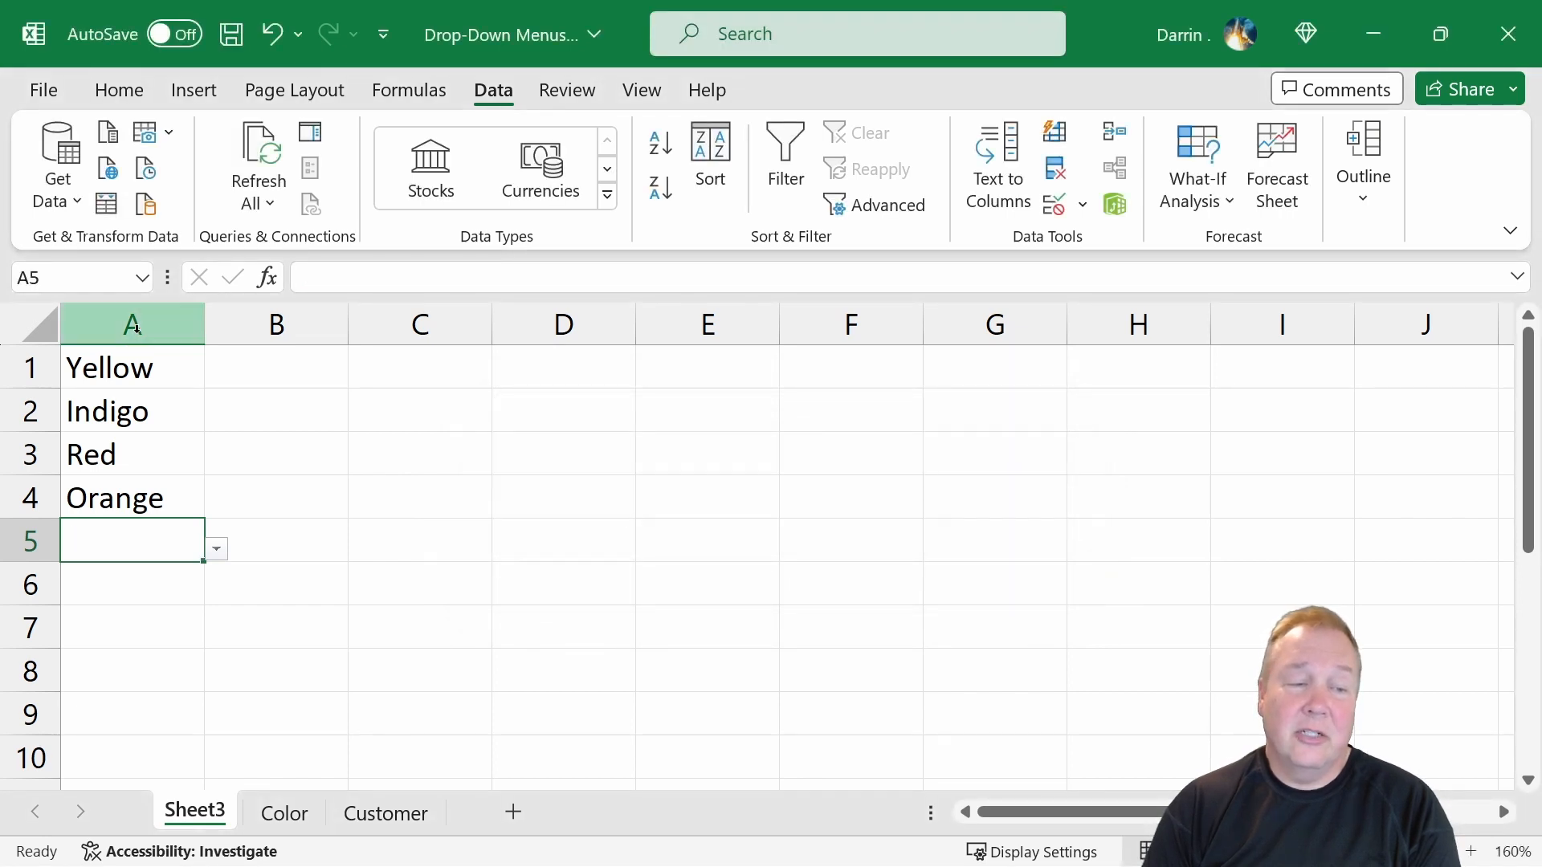
- Give column A's validation error alert the title "Bad Color Selection" and the message "Please select only a valid color"
left_click(135, 328)
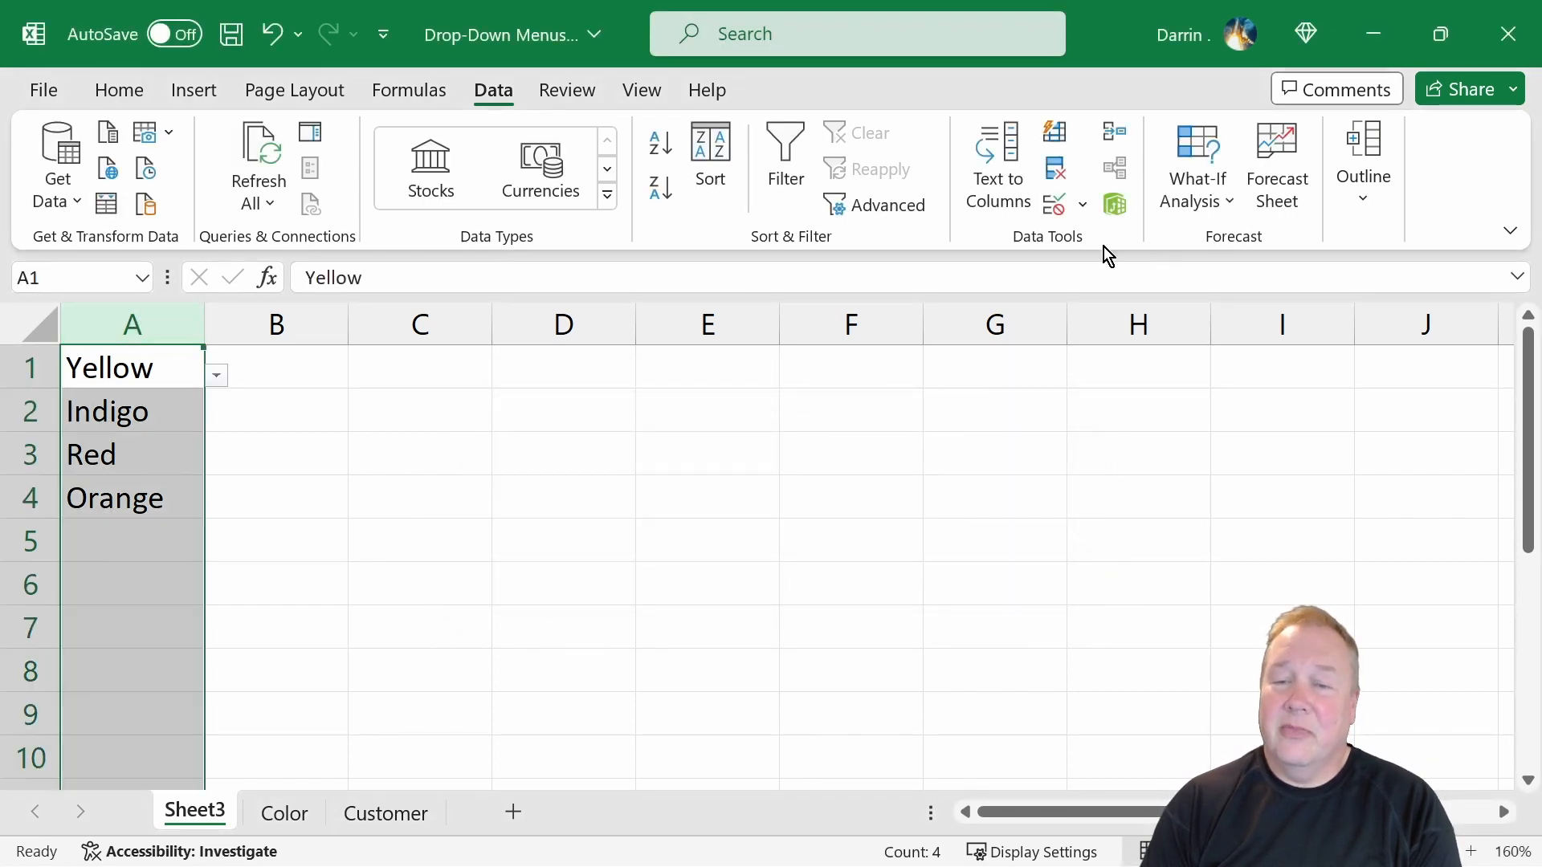
left_click(1085, 206)
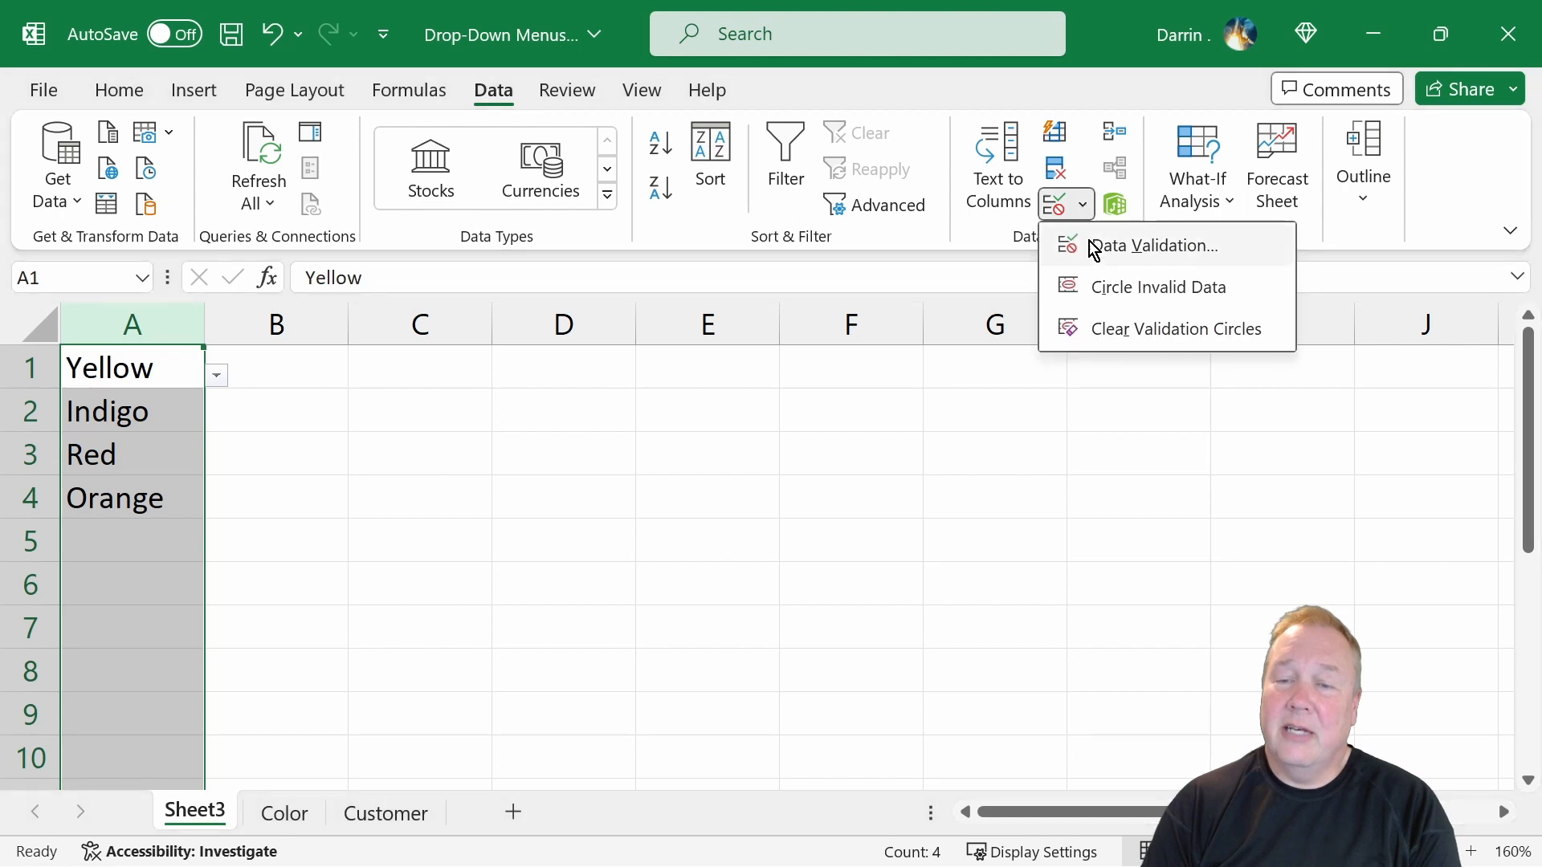
left_click(1093, 244)
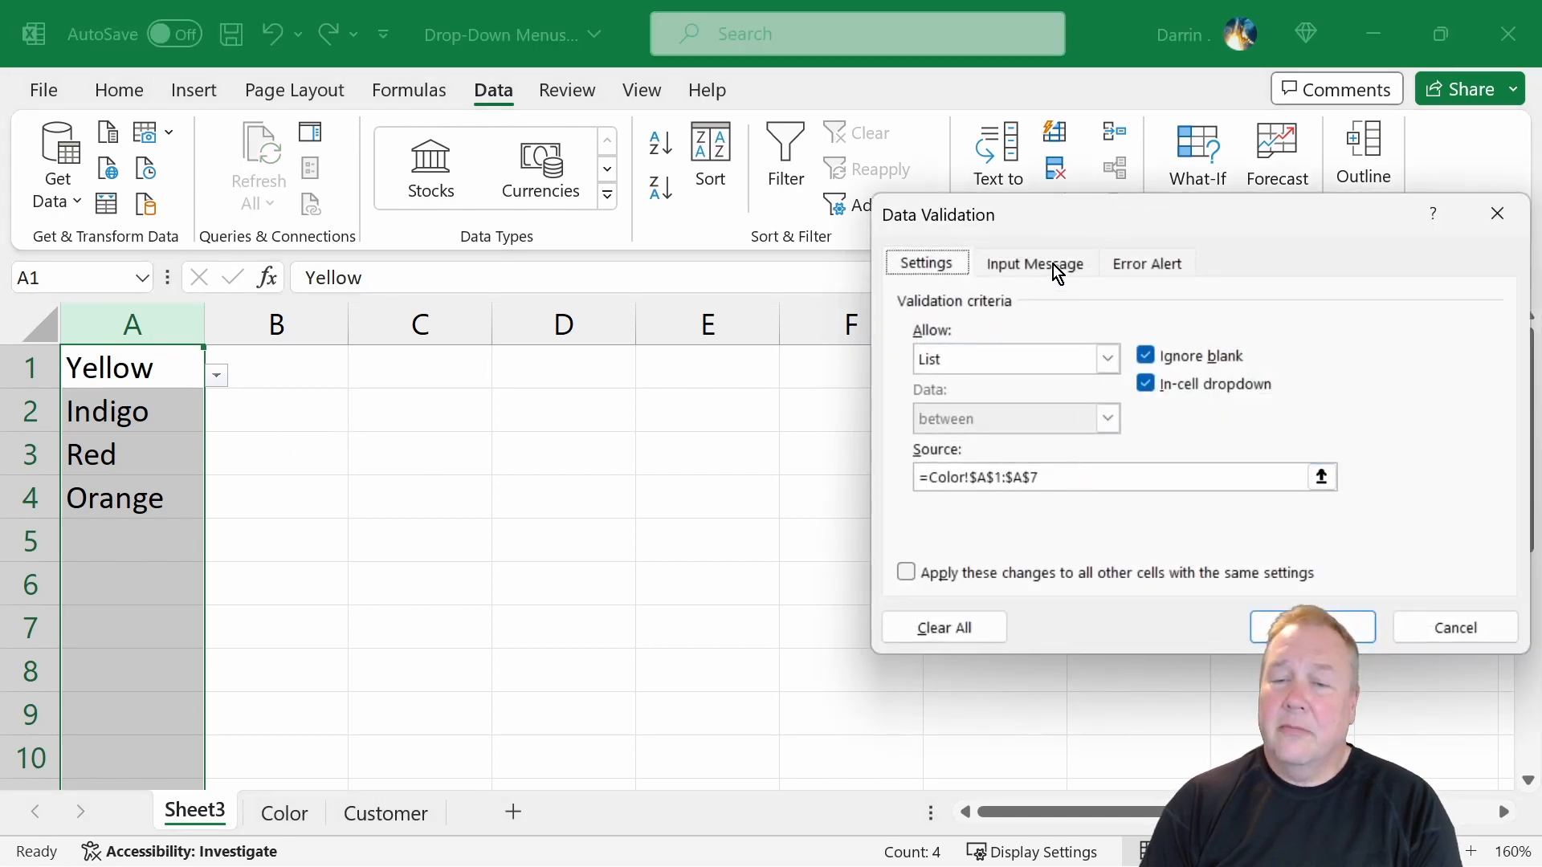
left_click(1133, 265)
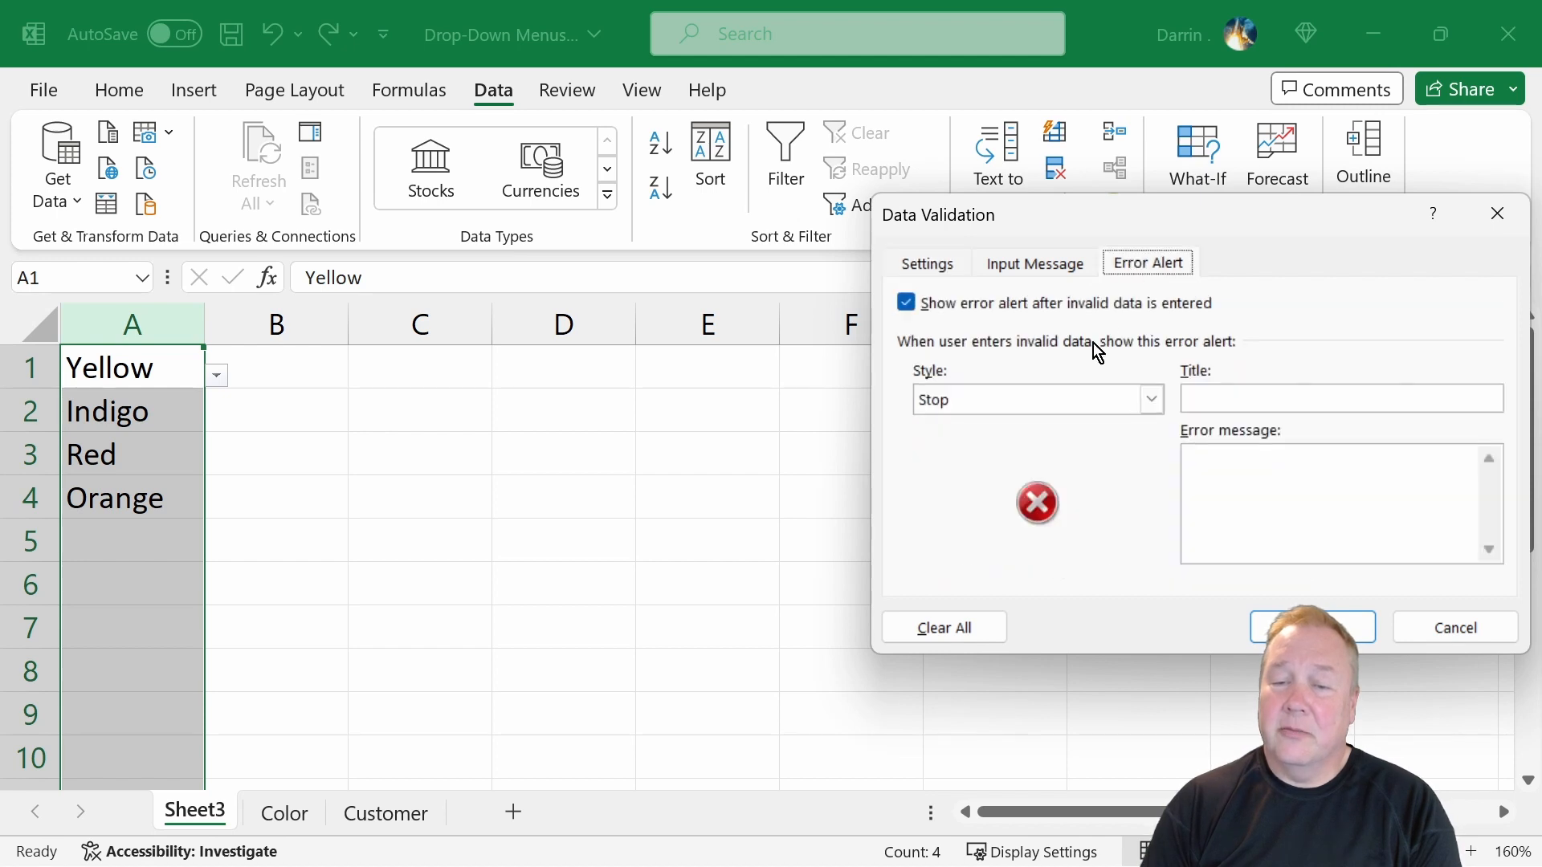
left_click(1231, 395)
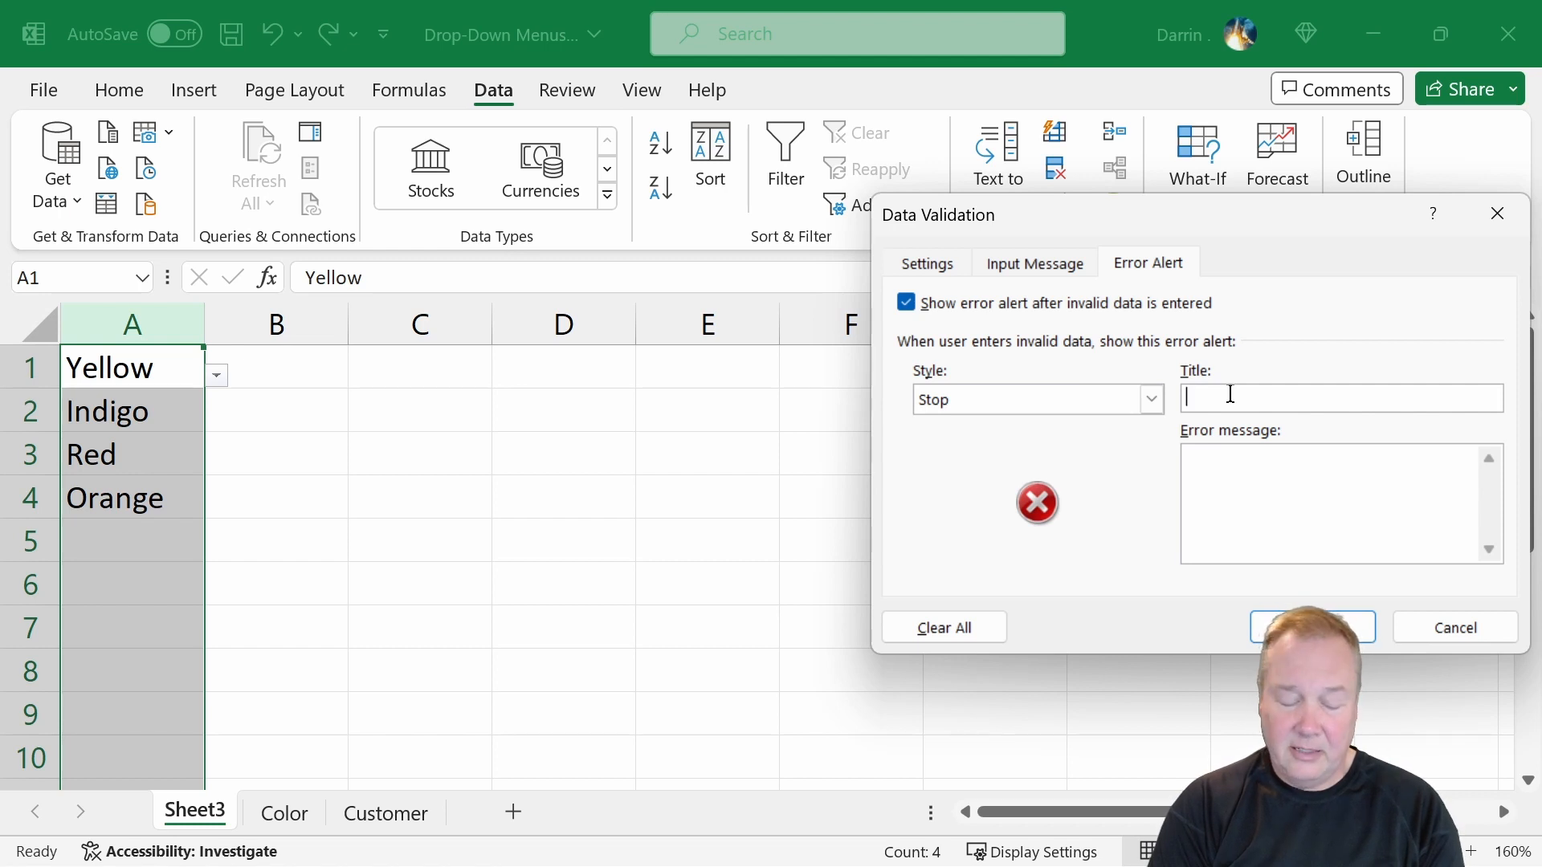
type("Bad Colo")
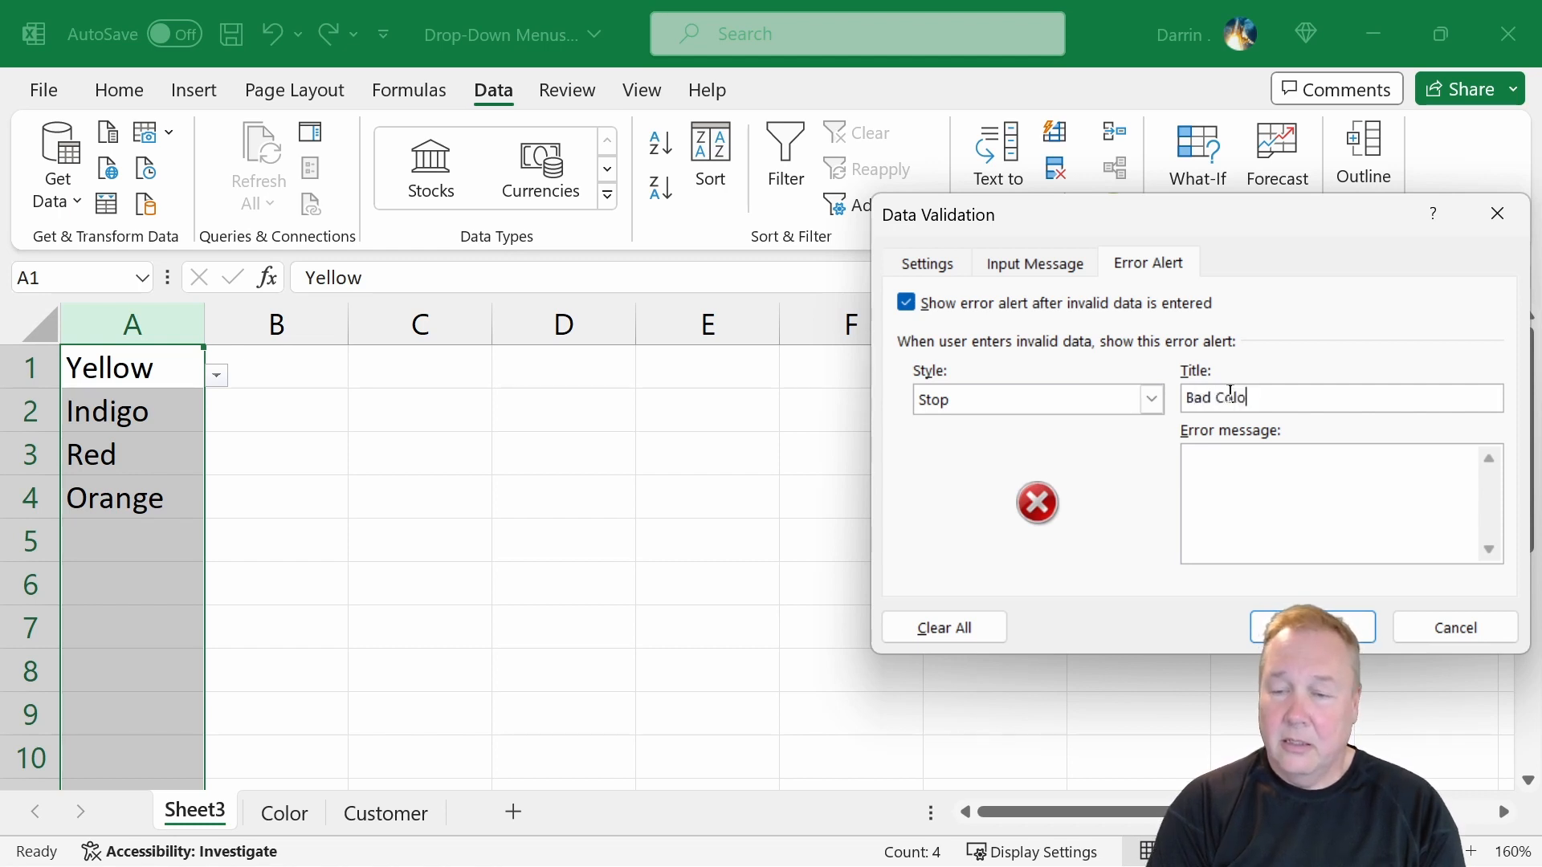
type("r Selection")
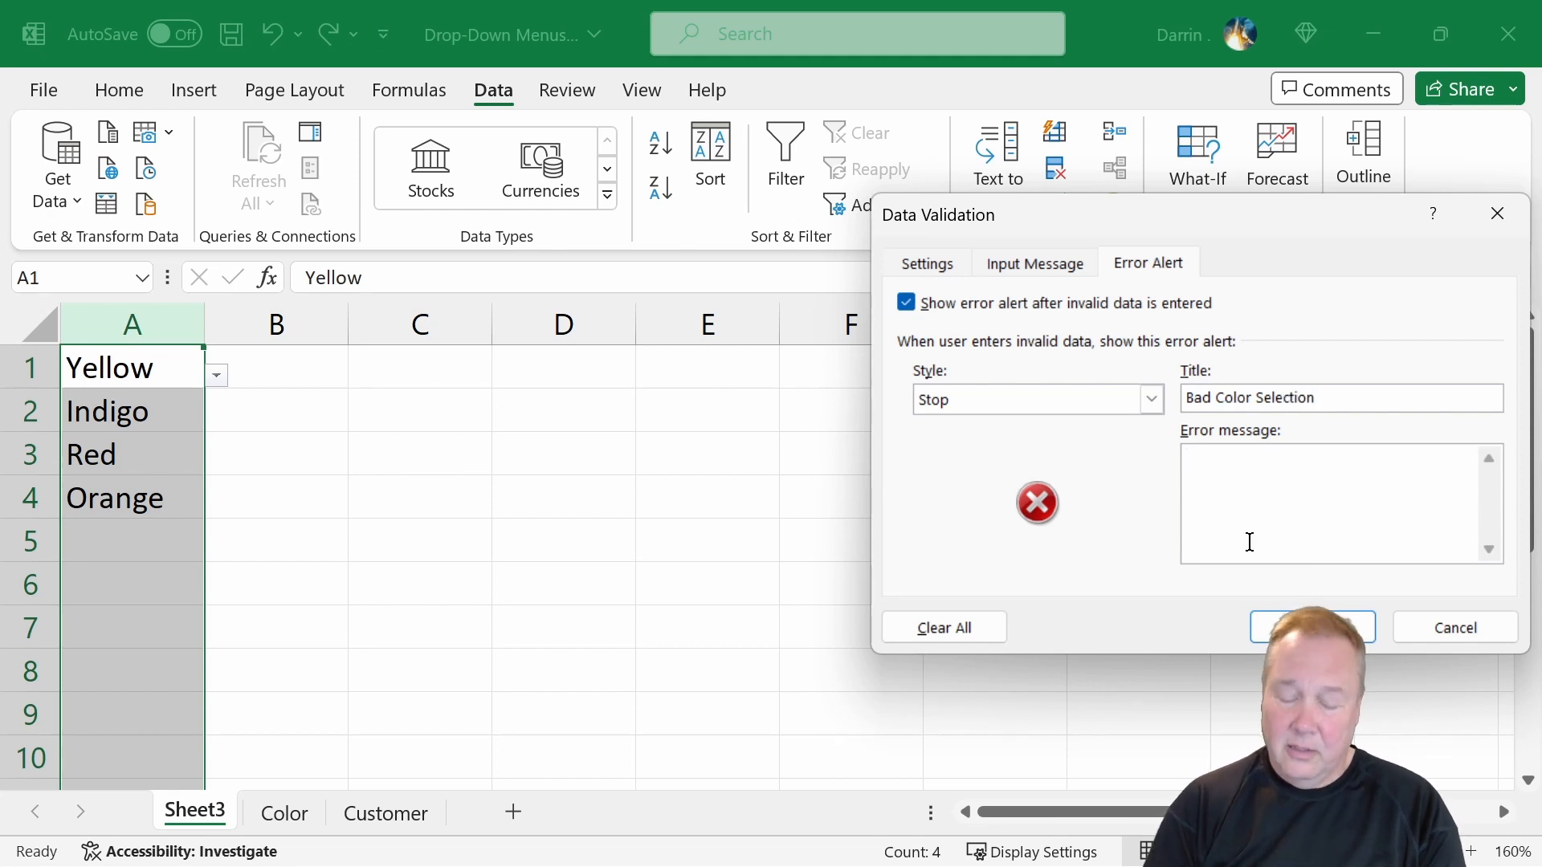
type("Please sel")
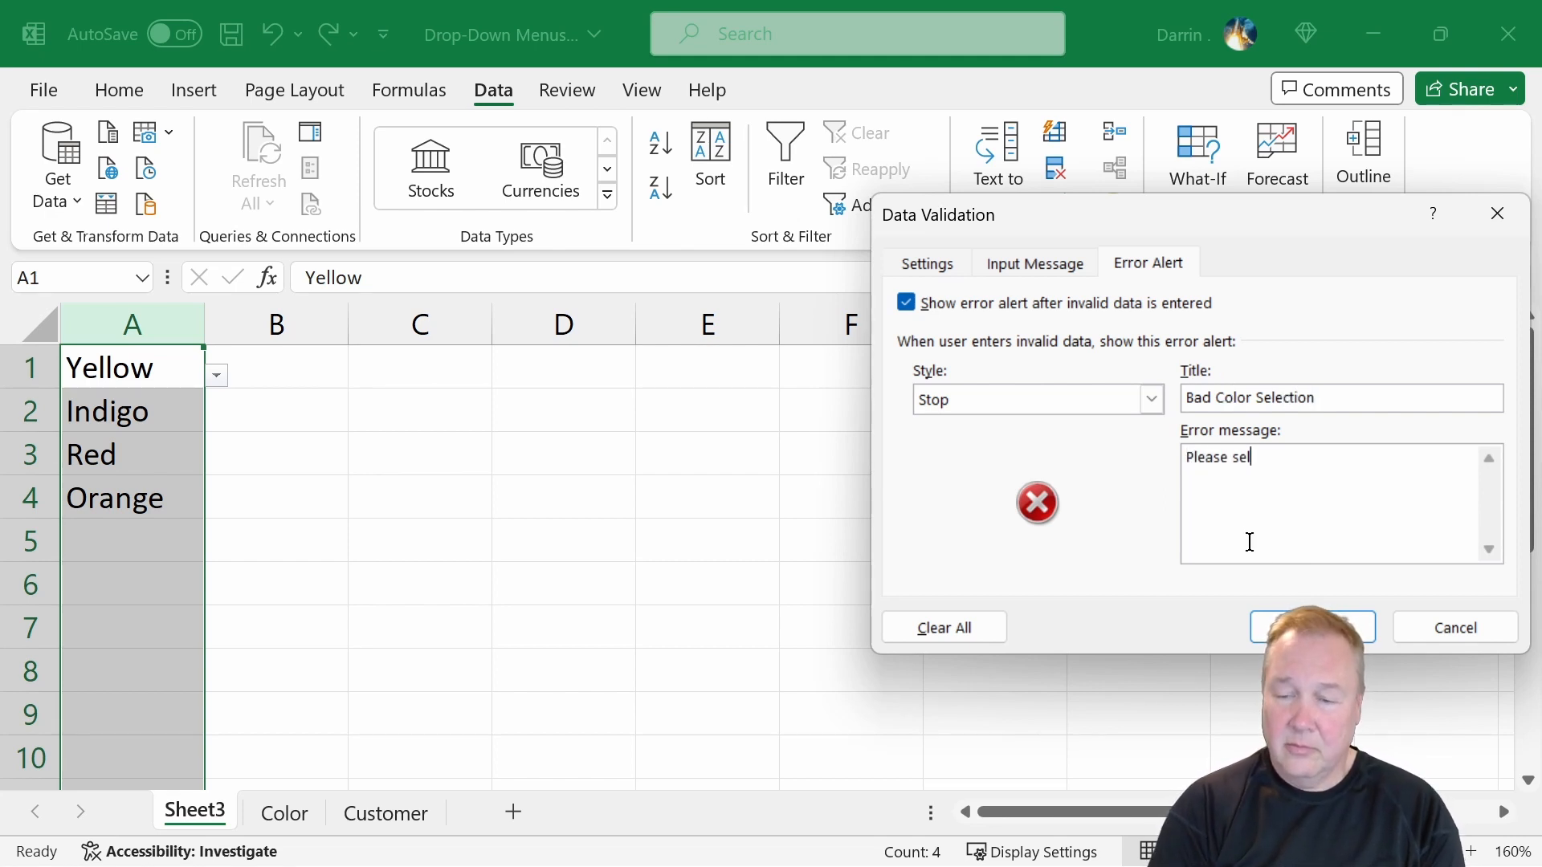
type("ect only a valid color")
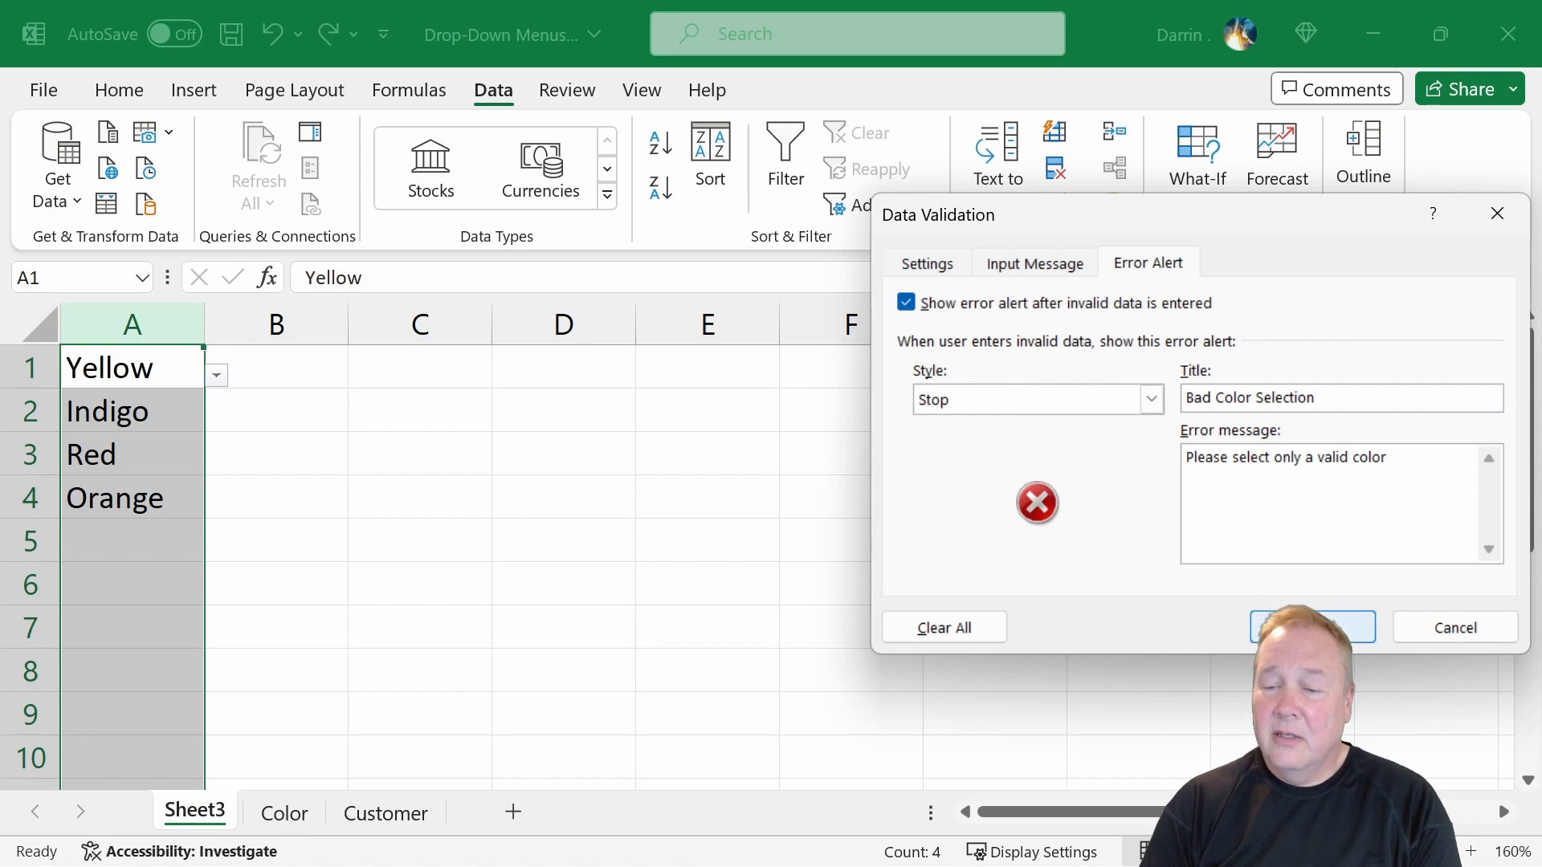
left_click(1284, 617)
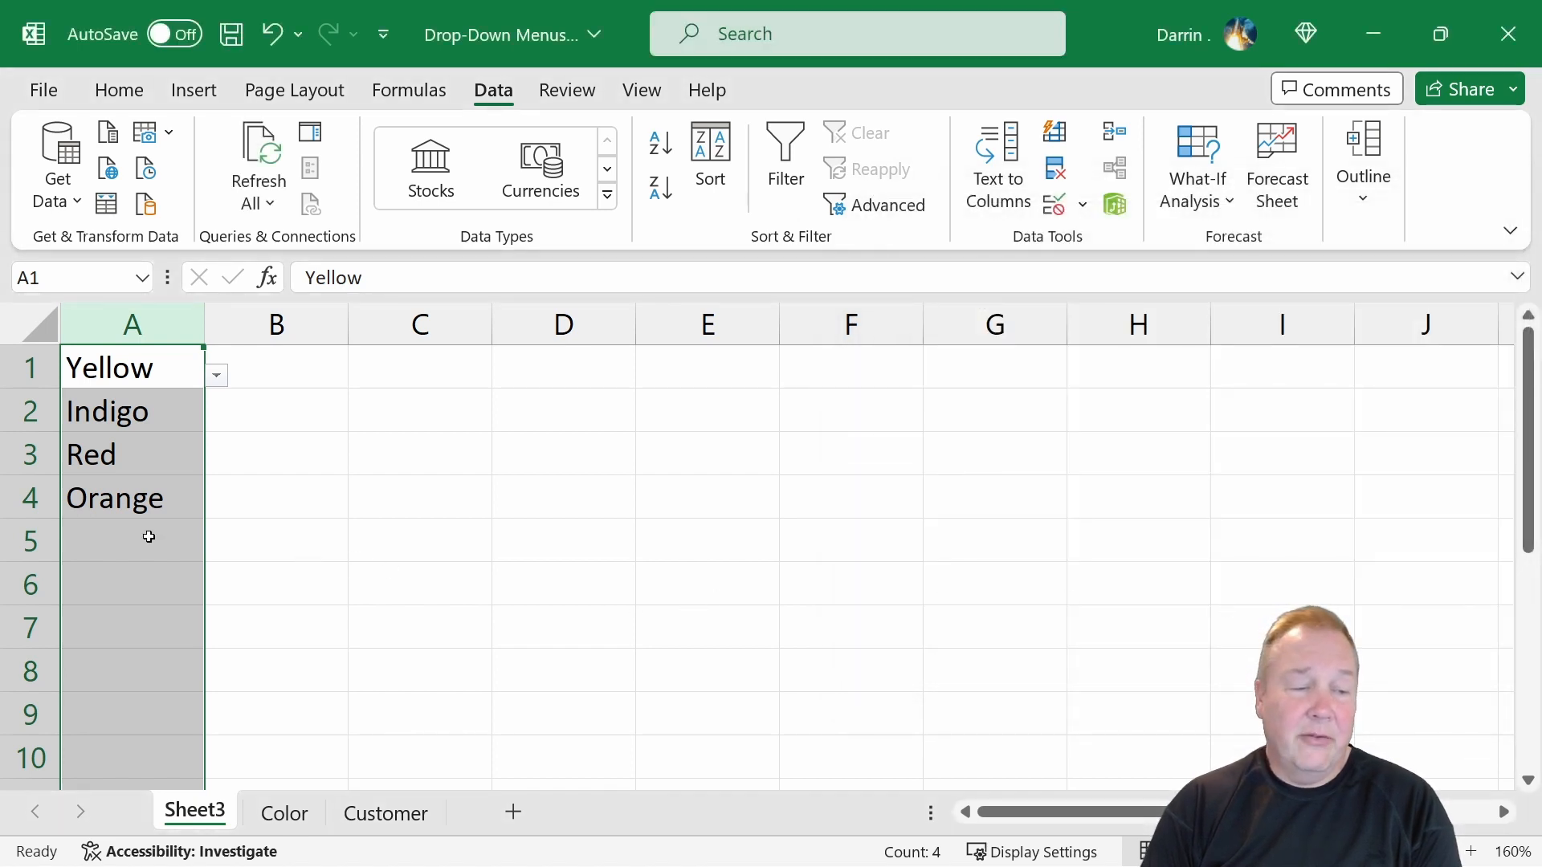
- Try to enter "black" in cell A5 to test the custom error alert, and choose to retry the entry
left_click(187, 556)
type("bla")
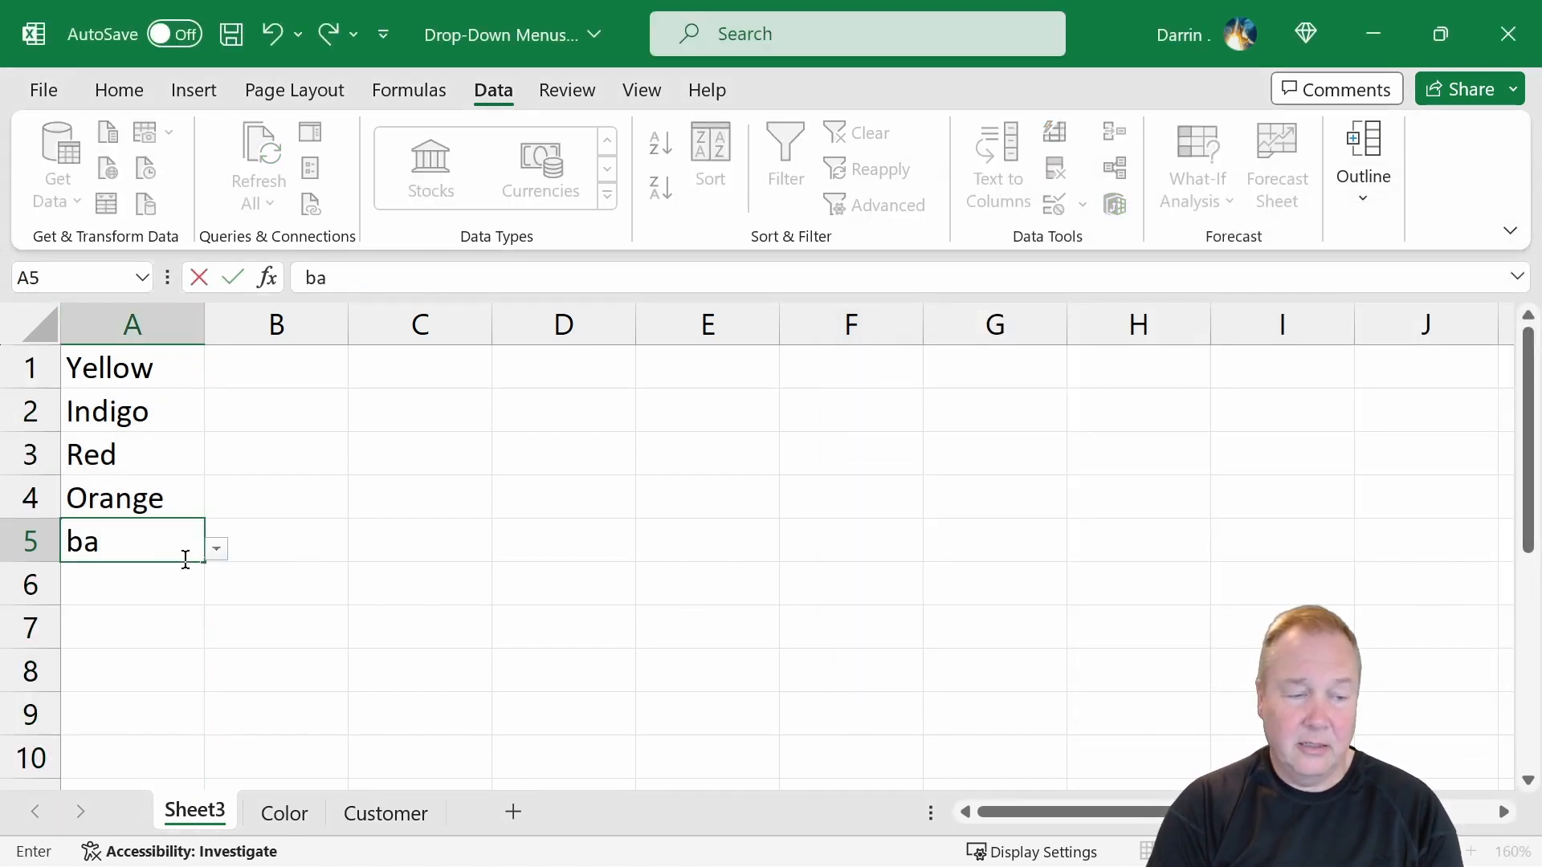
key("BackSpace")
type("lack")
key("Return")
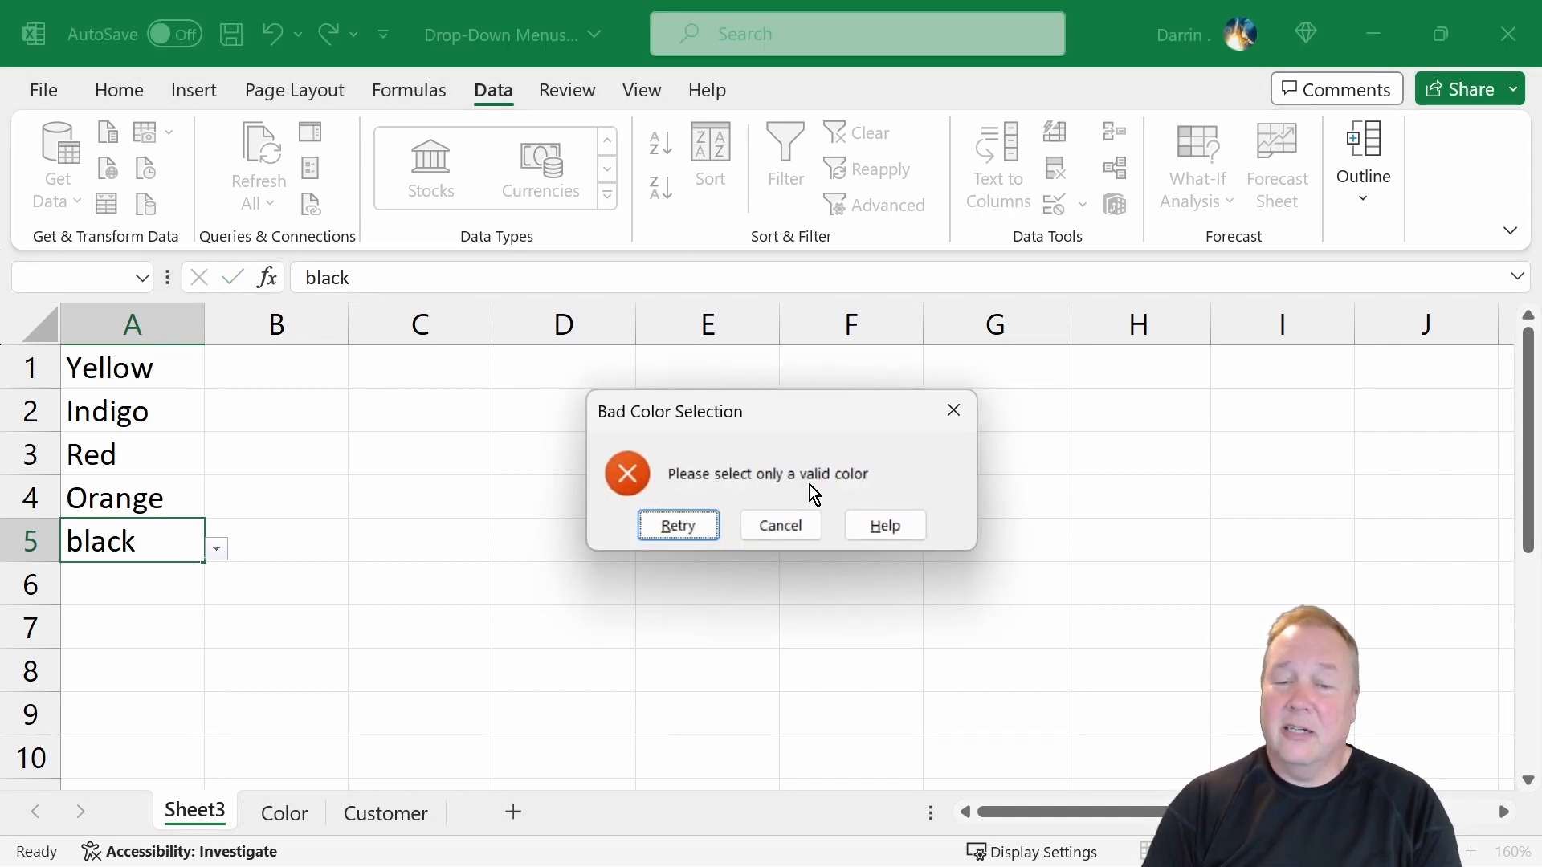
left_click(689, 528)
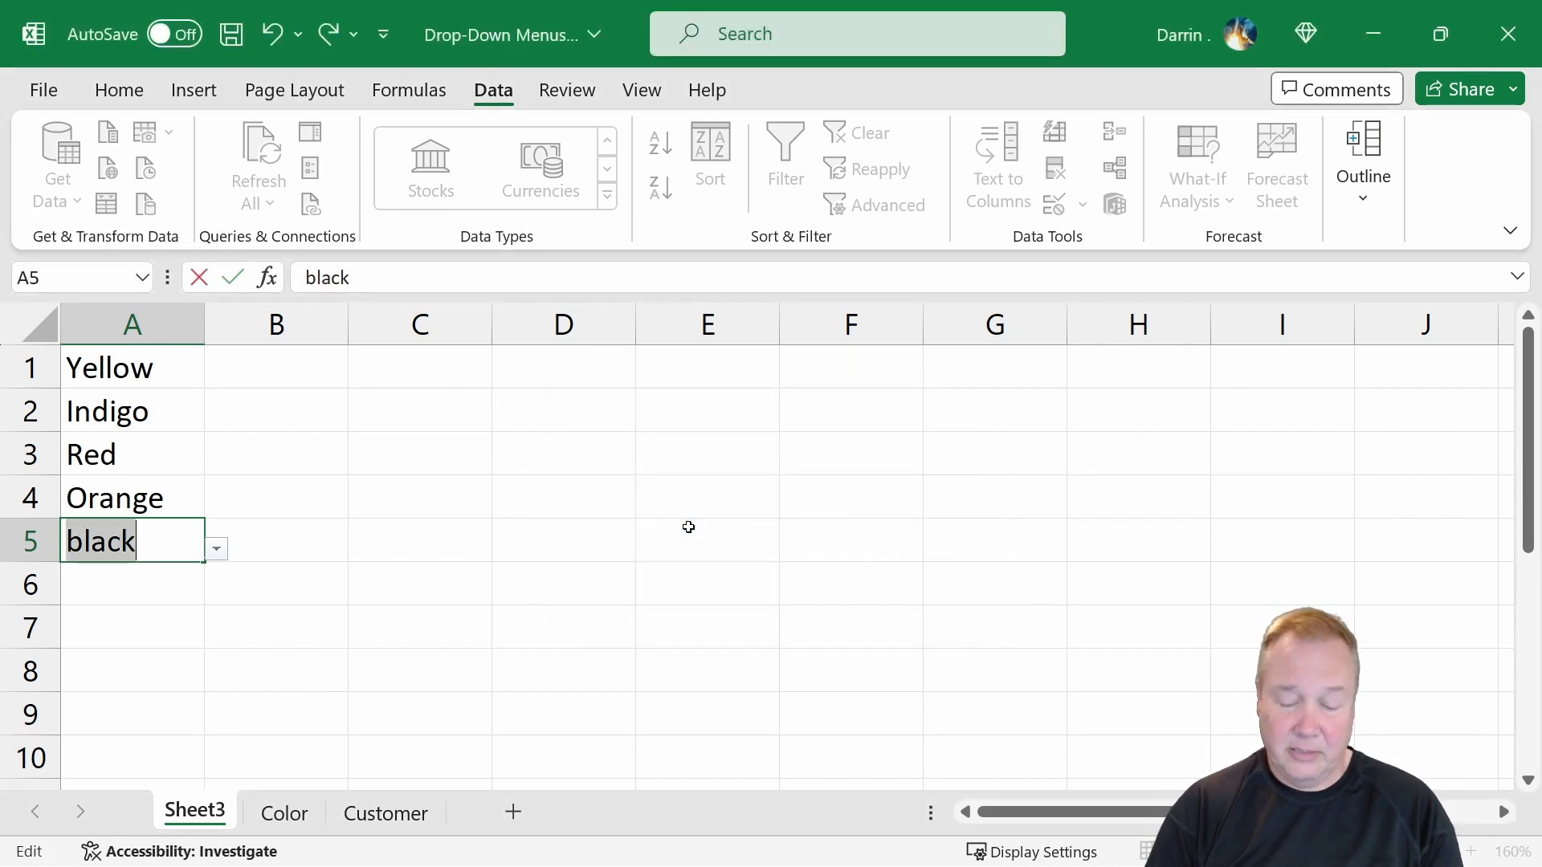
- Replace the rejected entry in cell A5 with Blue from the color list
key("BackSpace")
key("alt+Down")
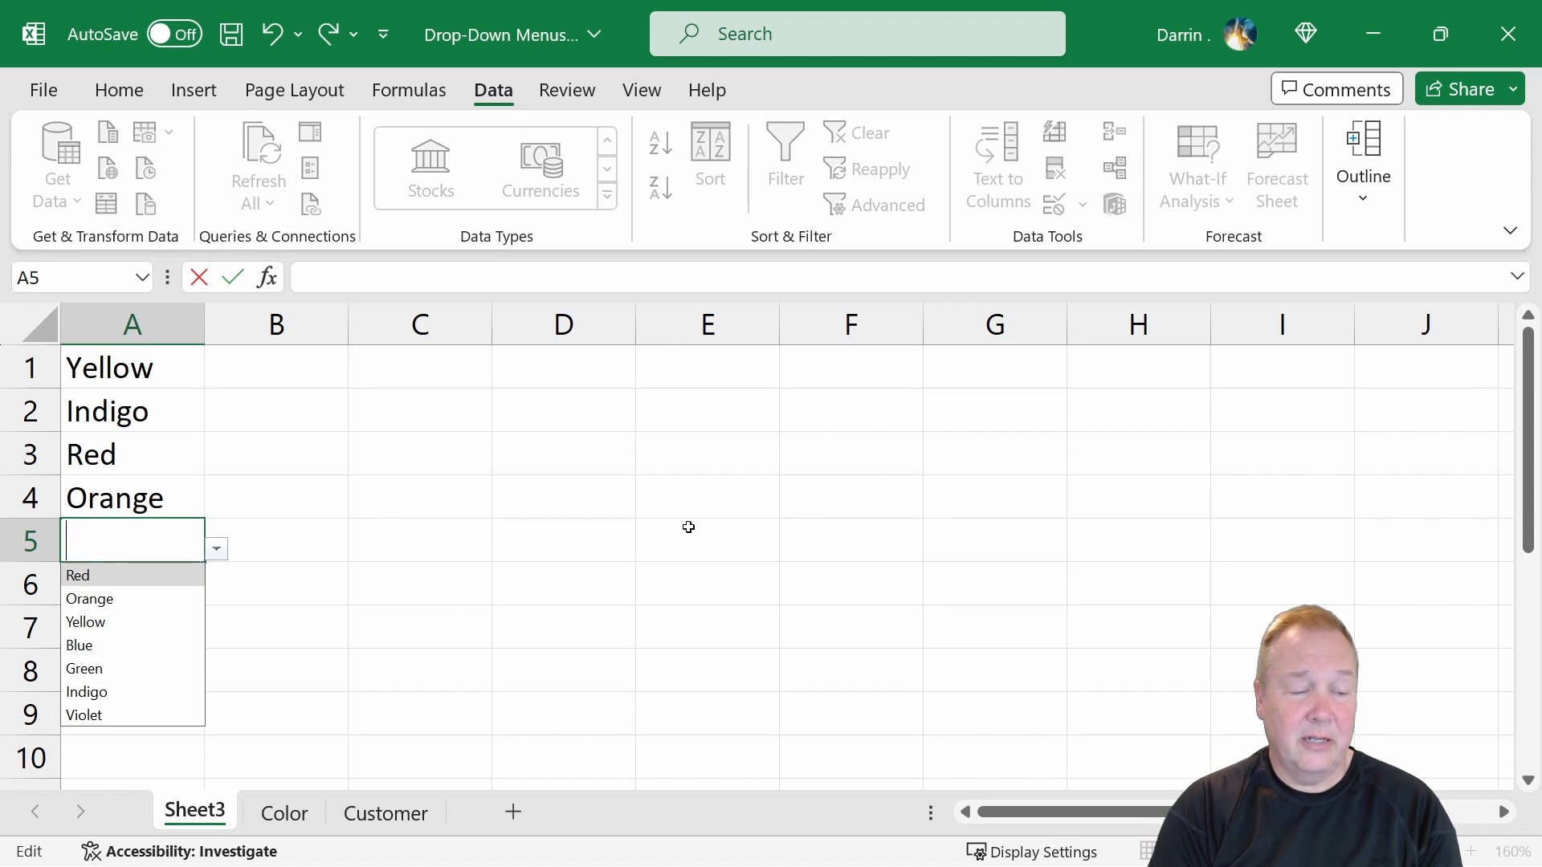
type("blue")
key("Return")
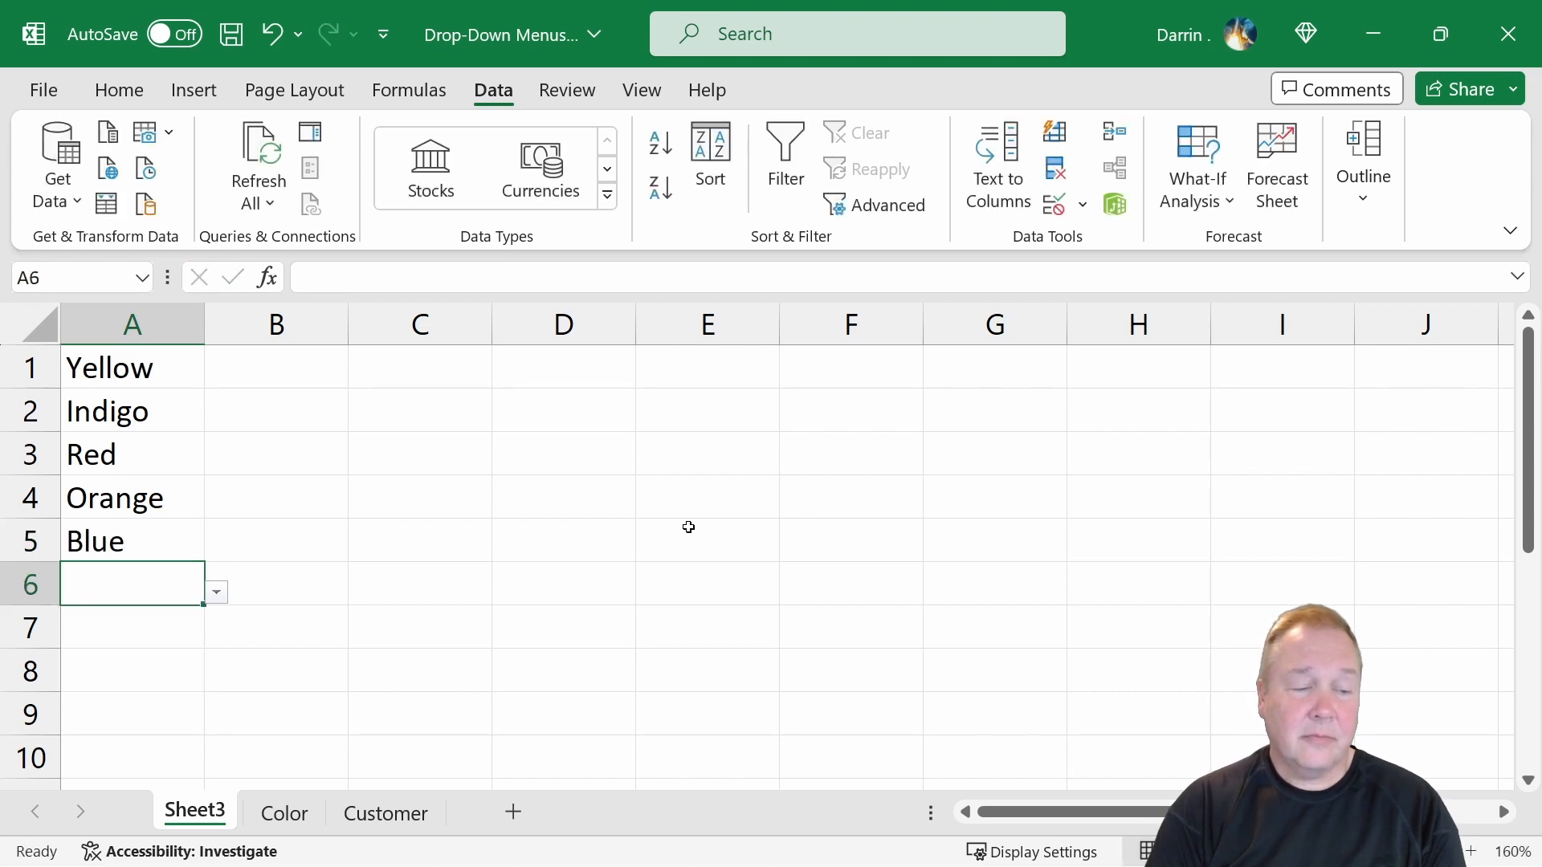
- Change the error alert style of column A's data validation to Information
scroll(688, 526, "down", 2)
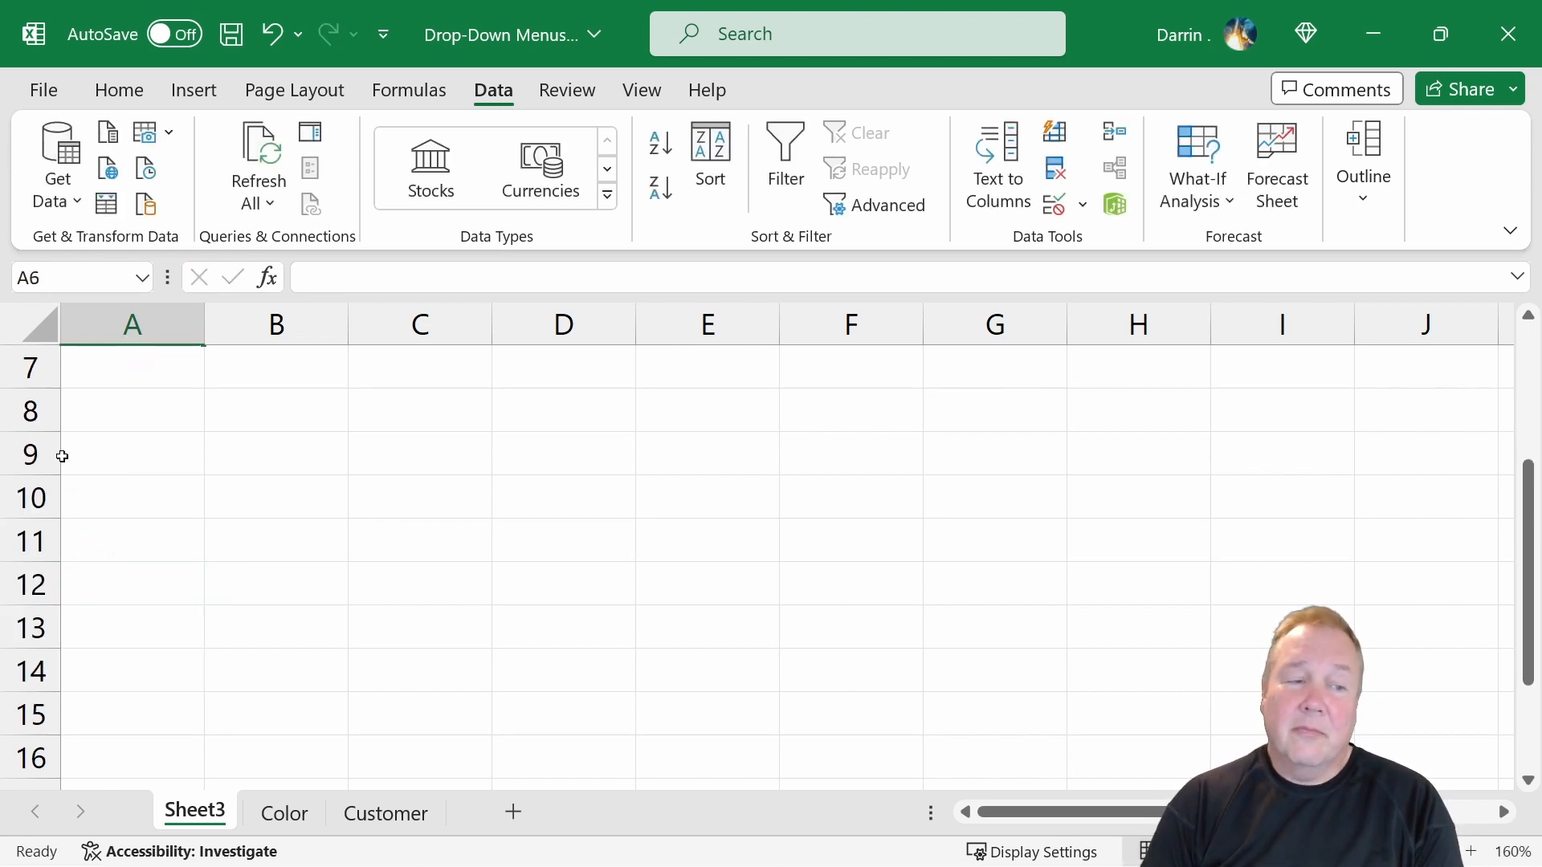
scroll(129, 482, "up", 2)
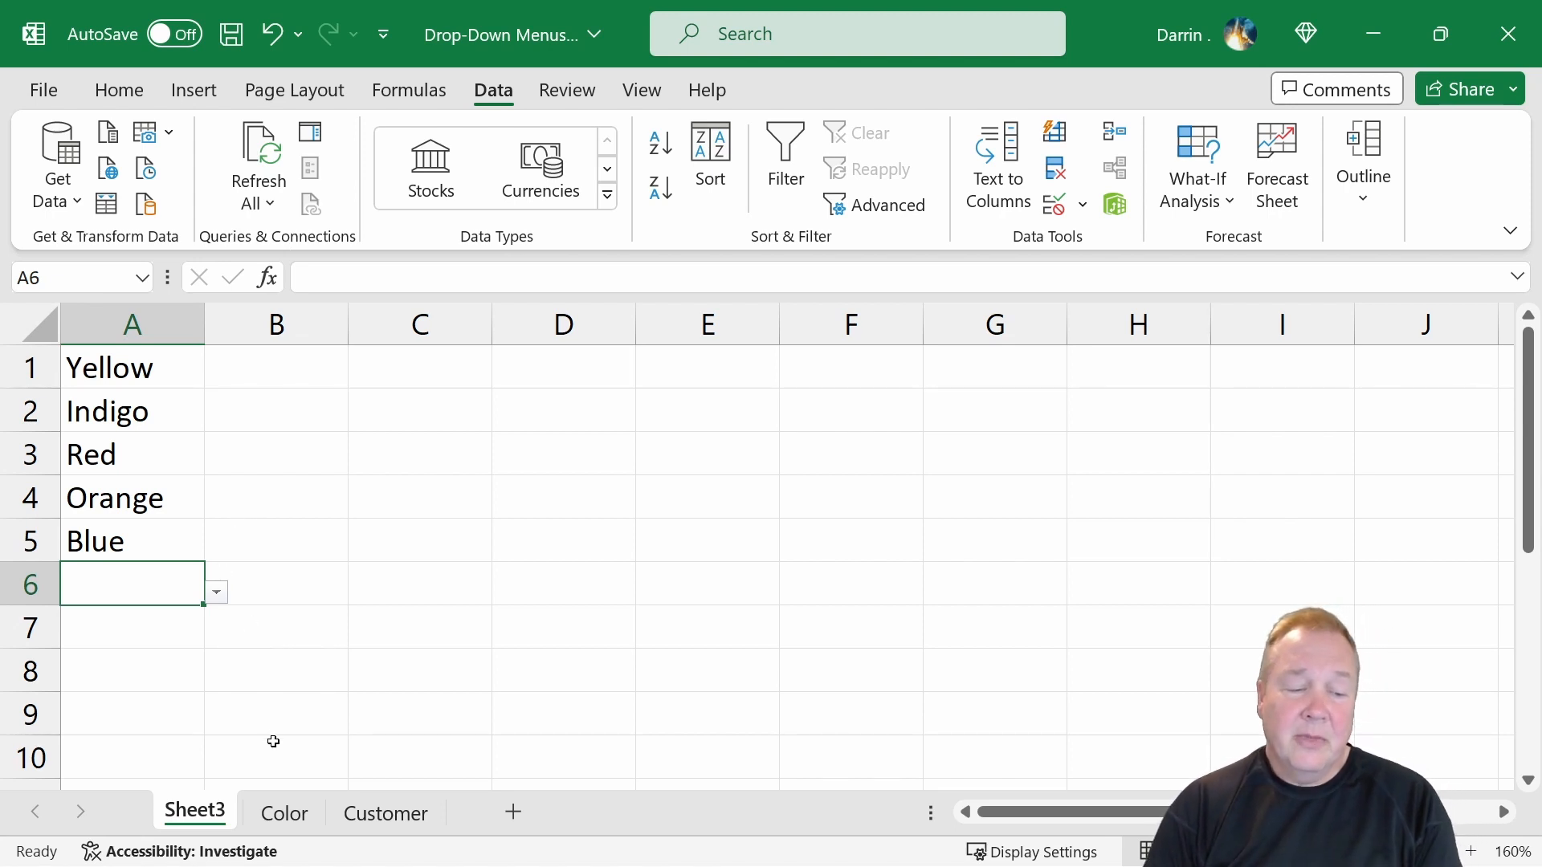
left_click(133, 324)
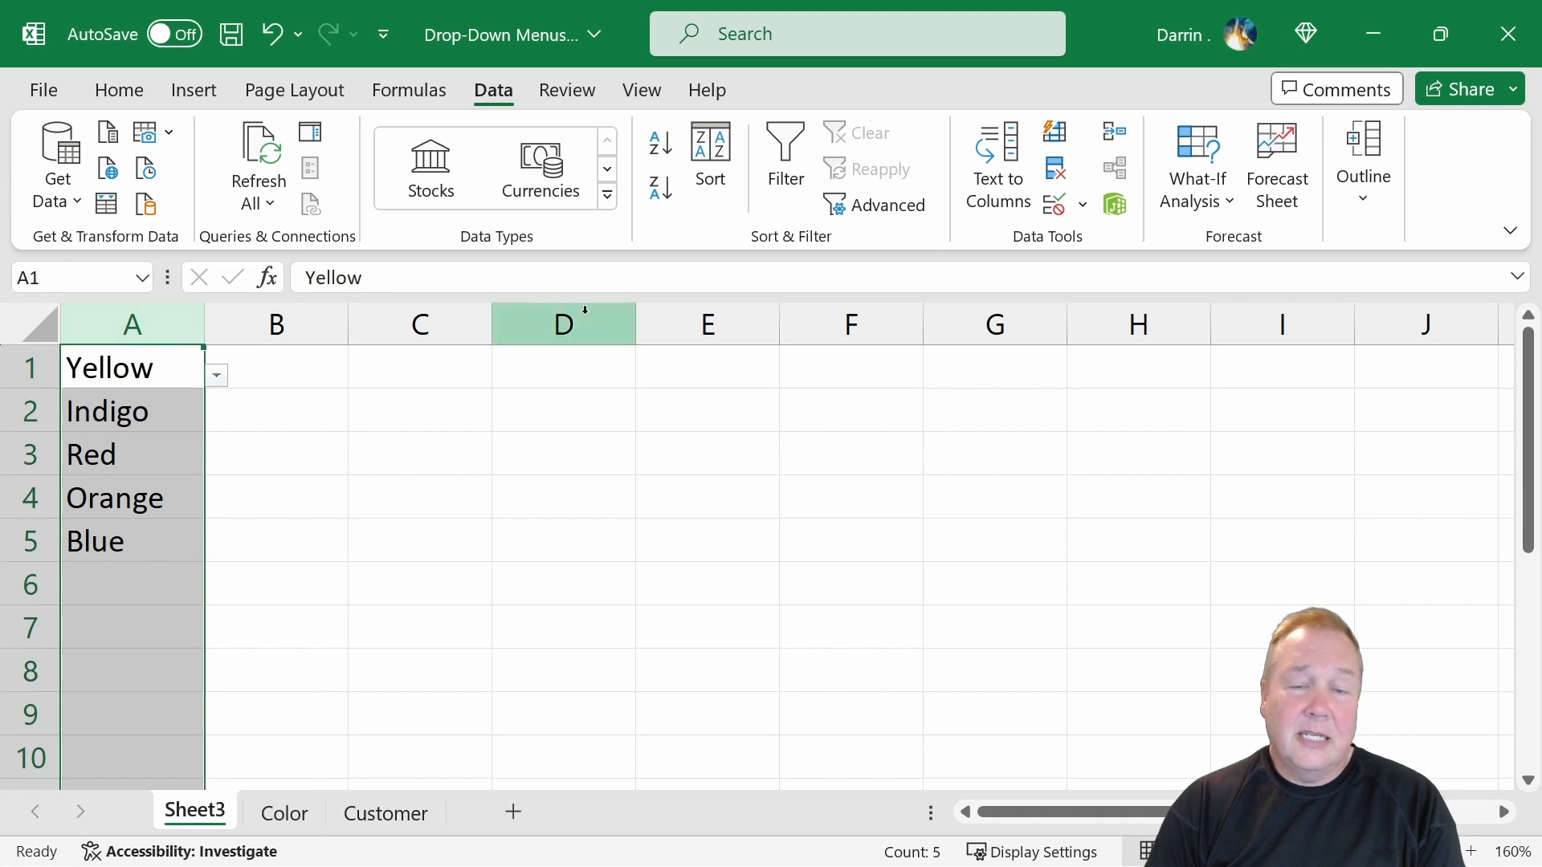
left_click(1085, 206)
left_click(1097, 245)
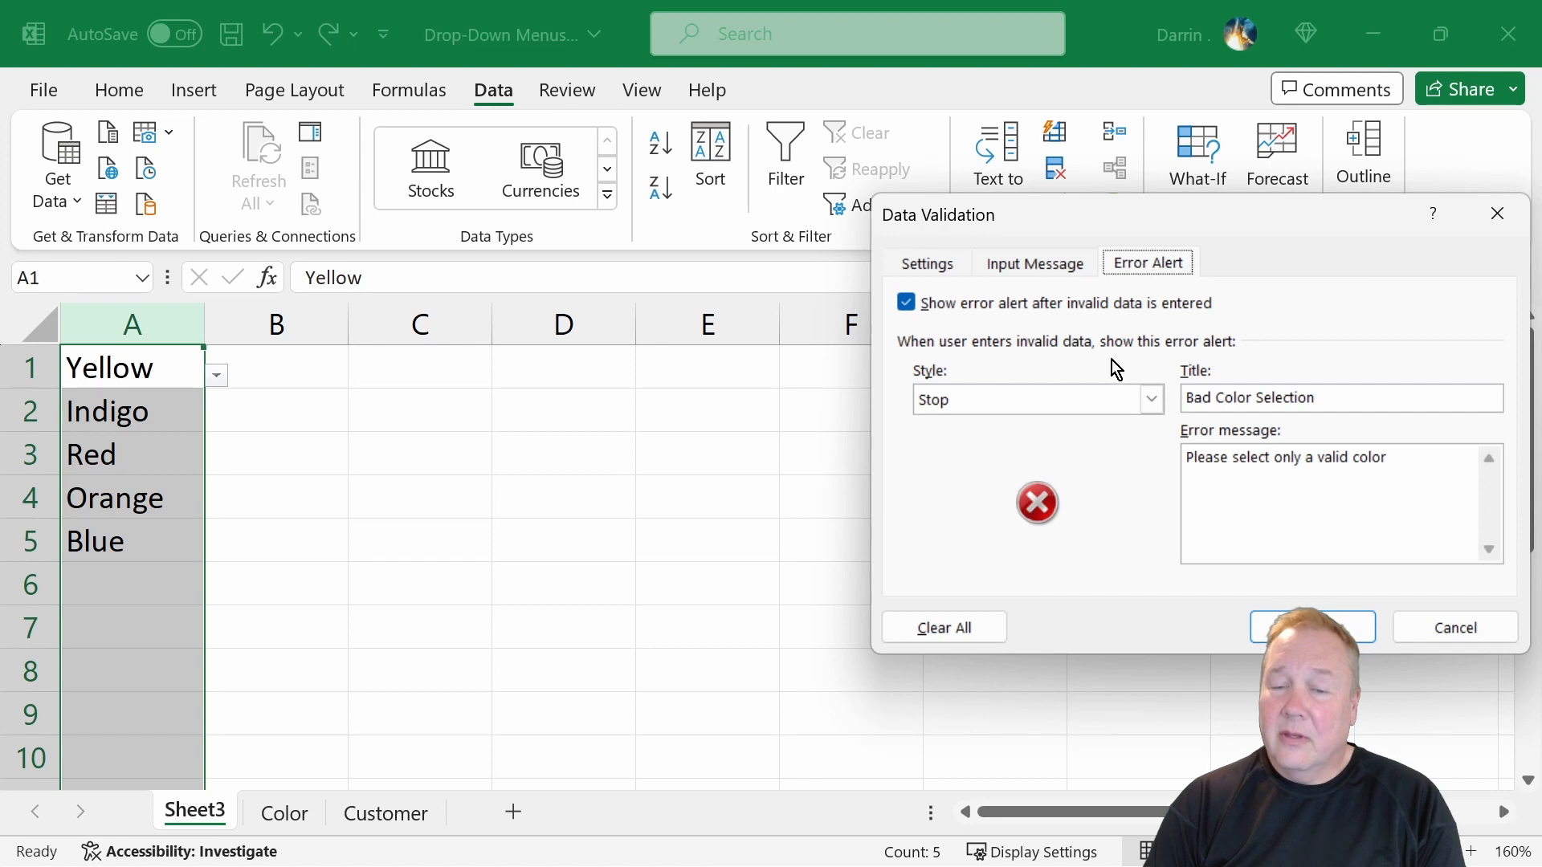
left_click(1153, 400)
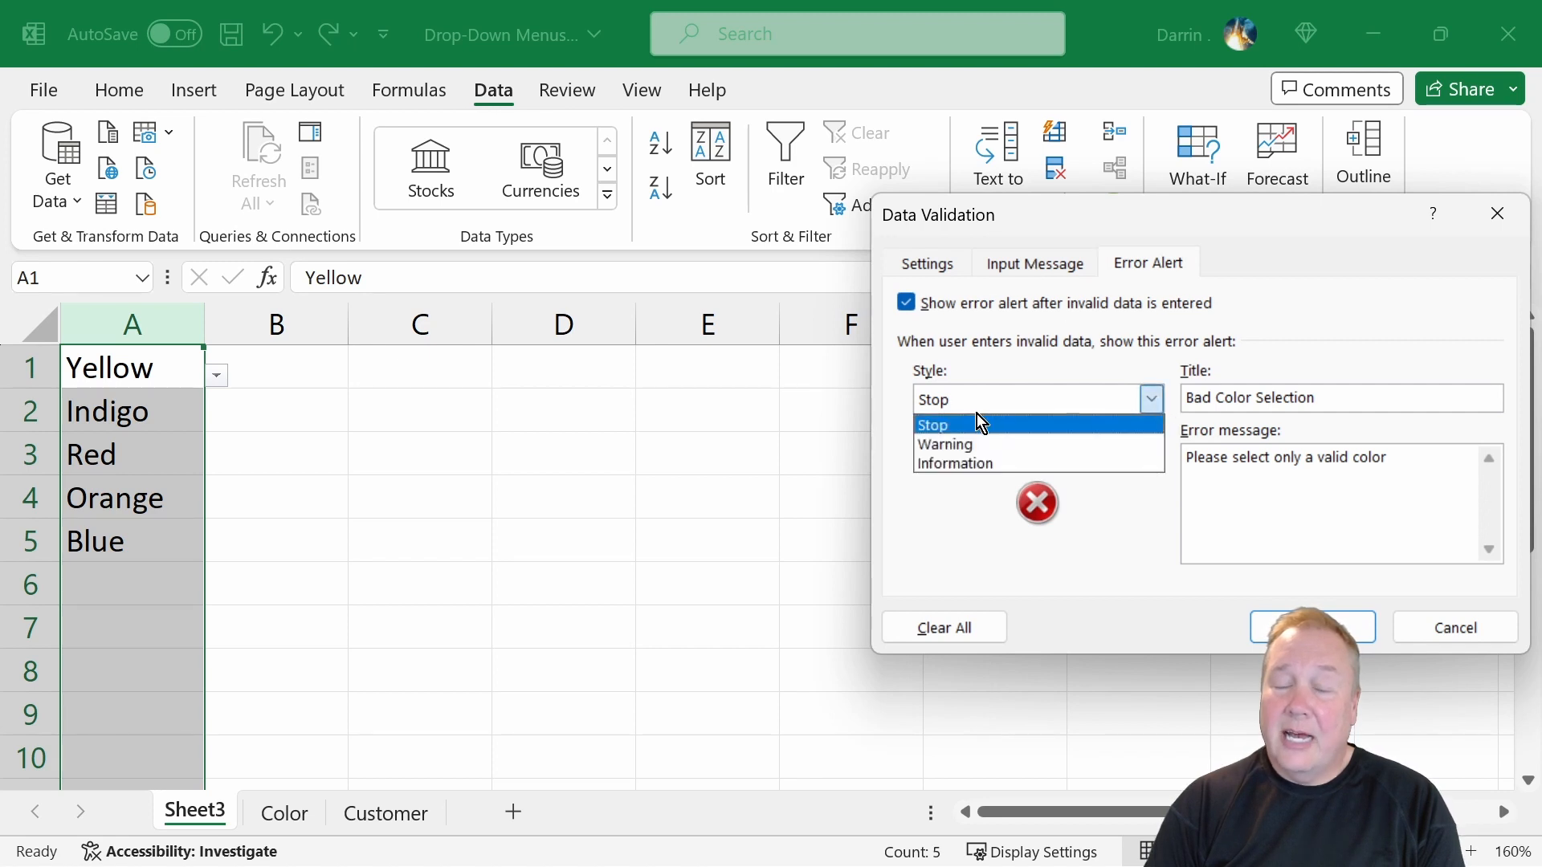
left_click(971, 463)
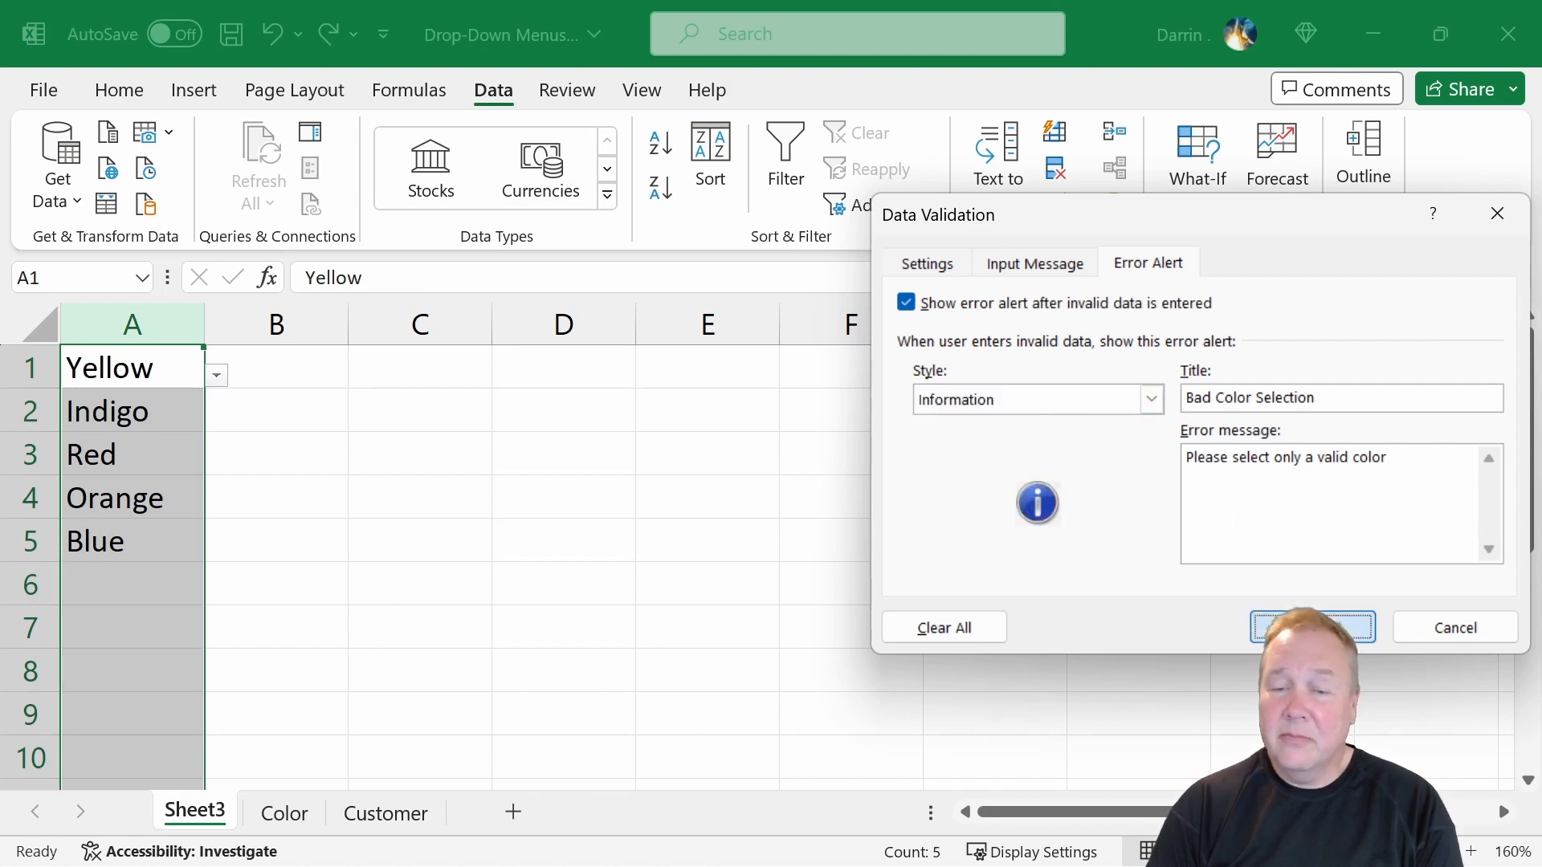
left_click(1309, 627)
- Enter "brown", a color outside the source list, in cell A6 and accept it despite the alert
left_click(138, 584)
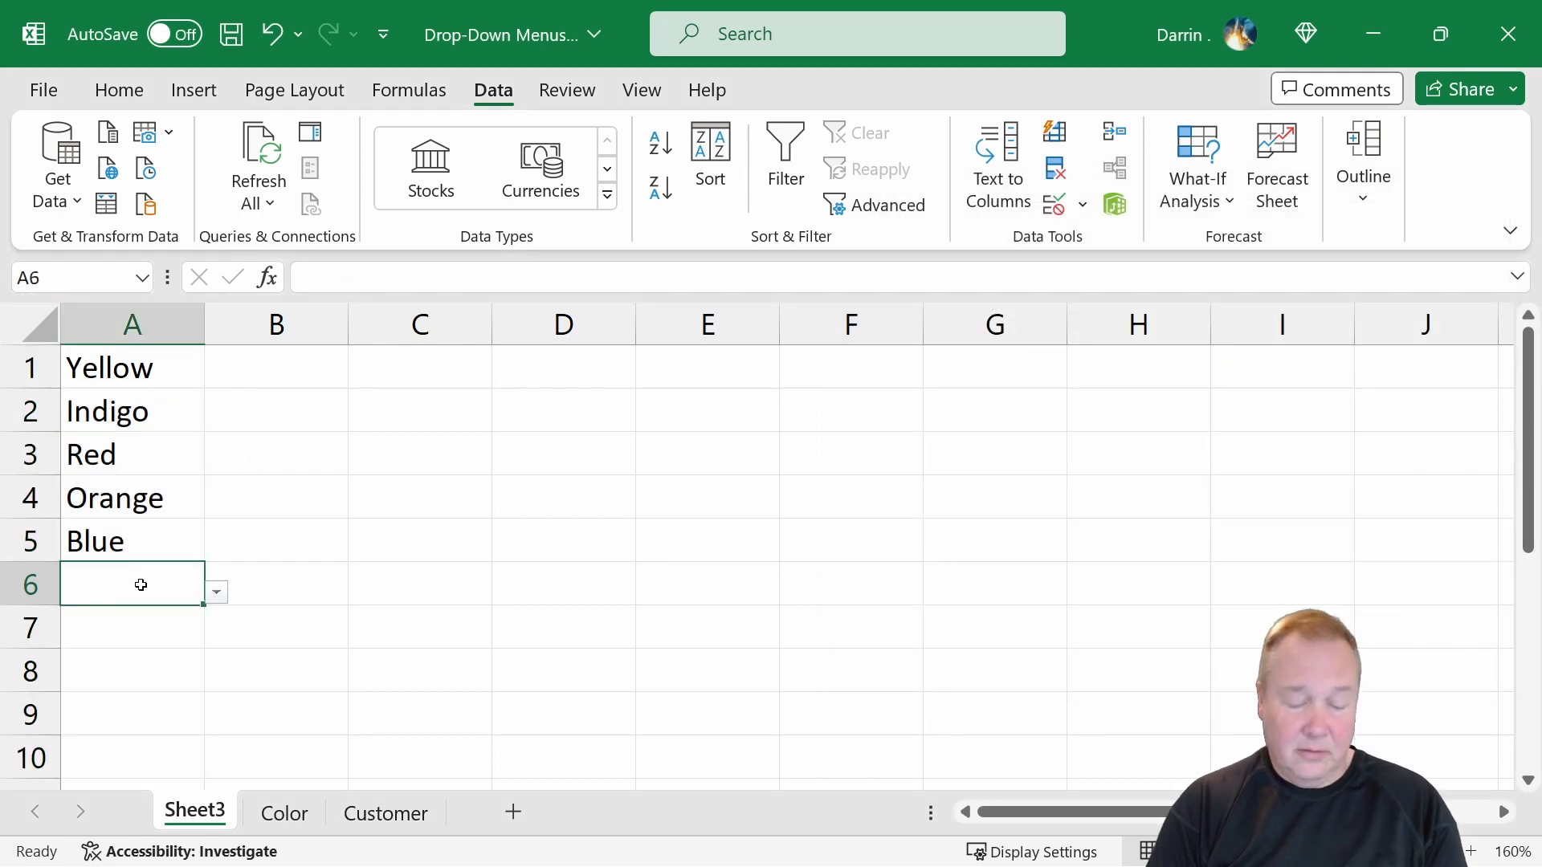
type("b")
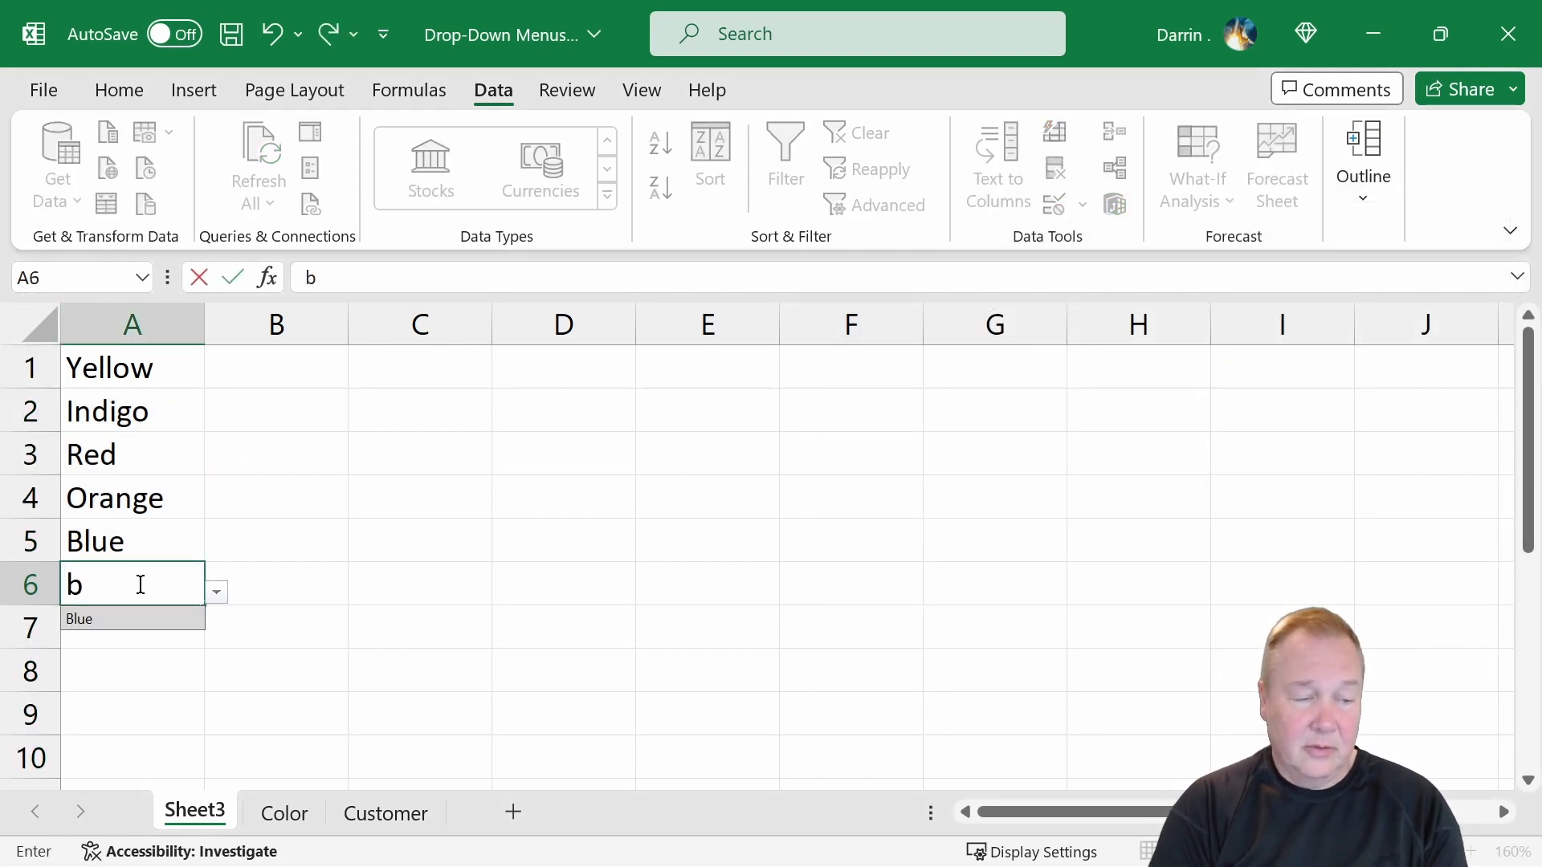
type("rown")
key("Return")
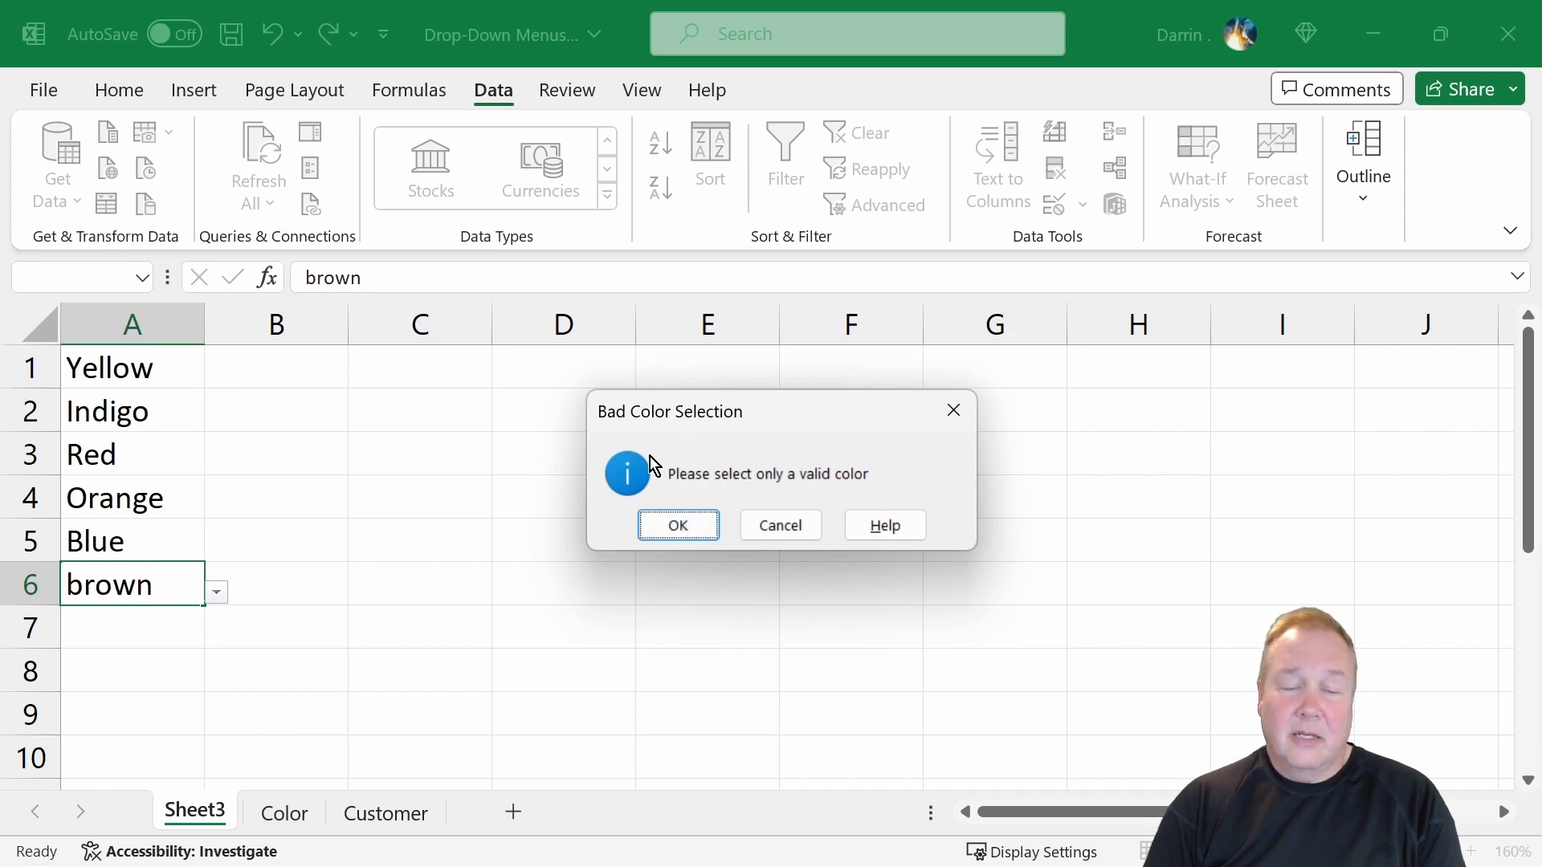
left_click(686, 527)
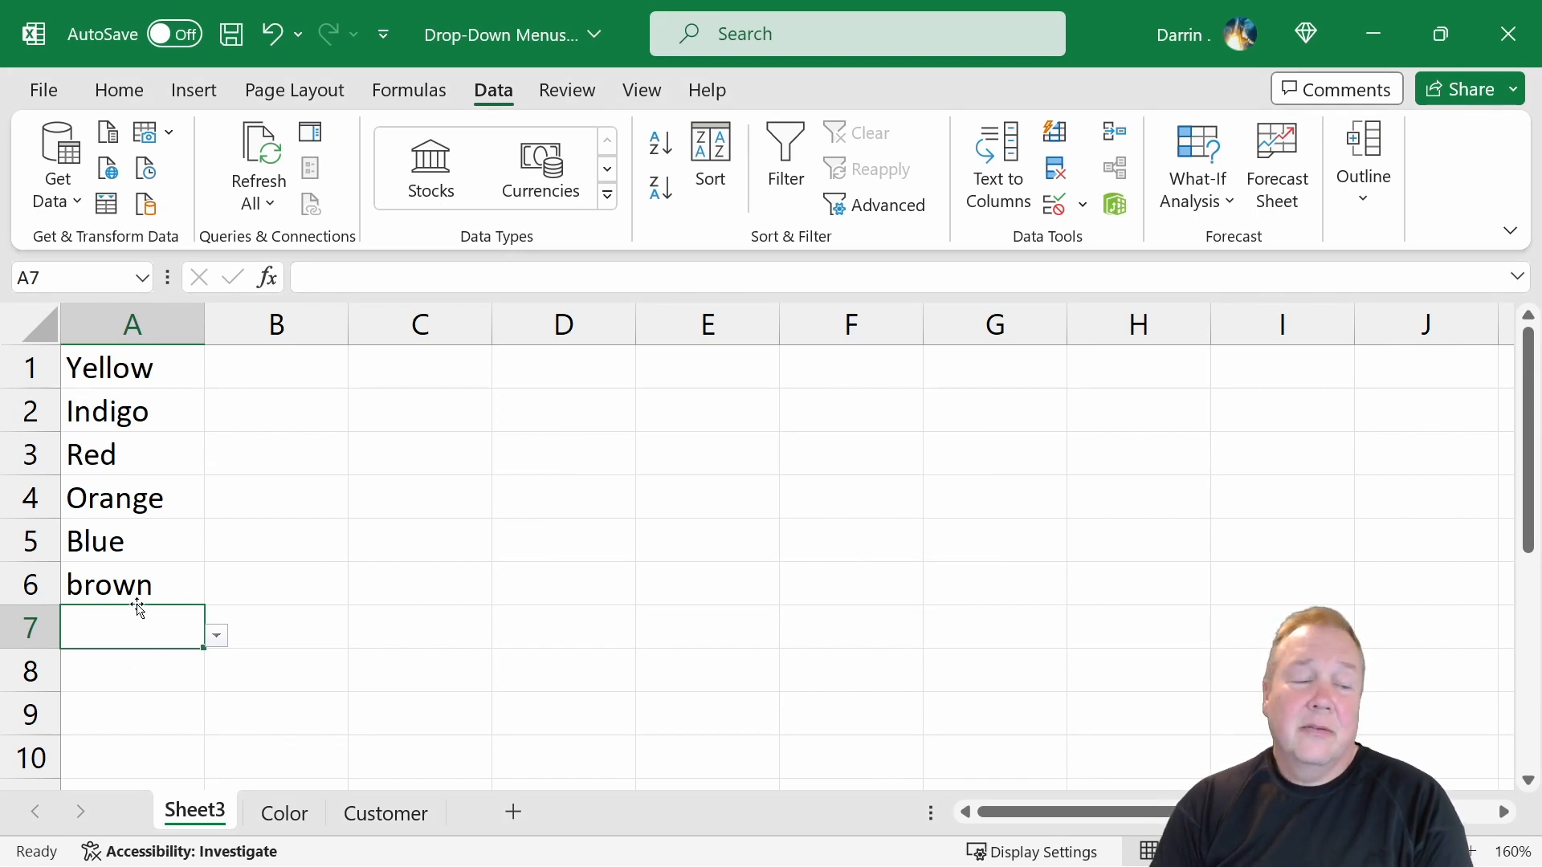
- Change the error alert style of column A's data validation to Warning
left_click(146, 323)
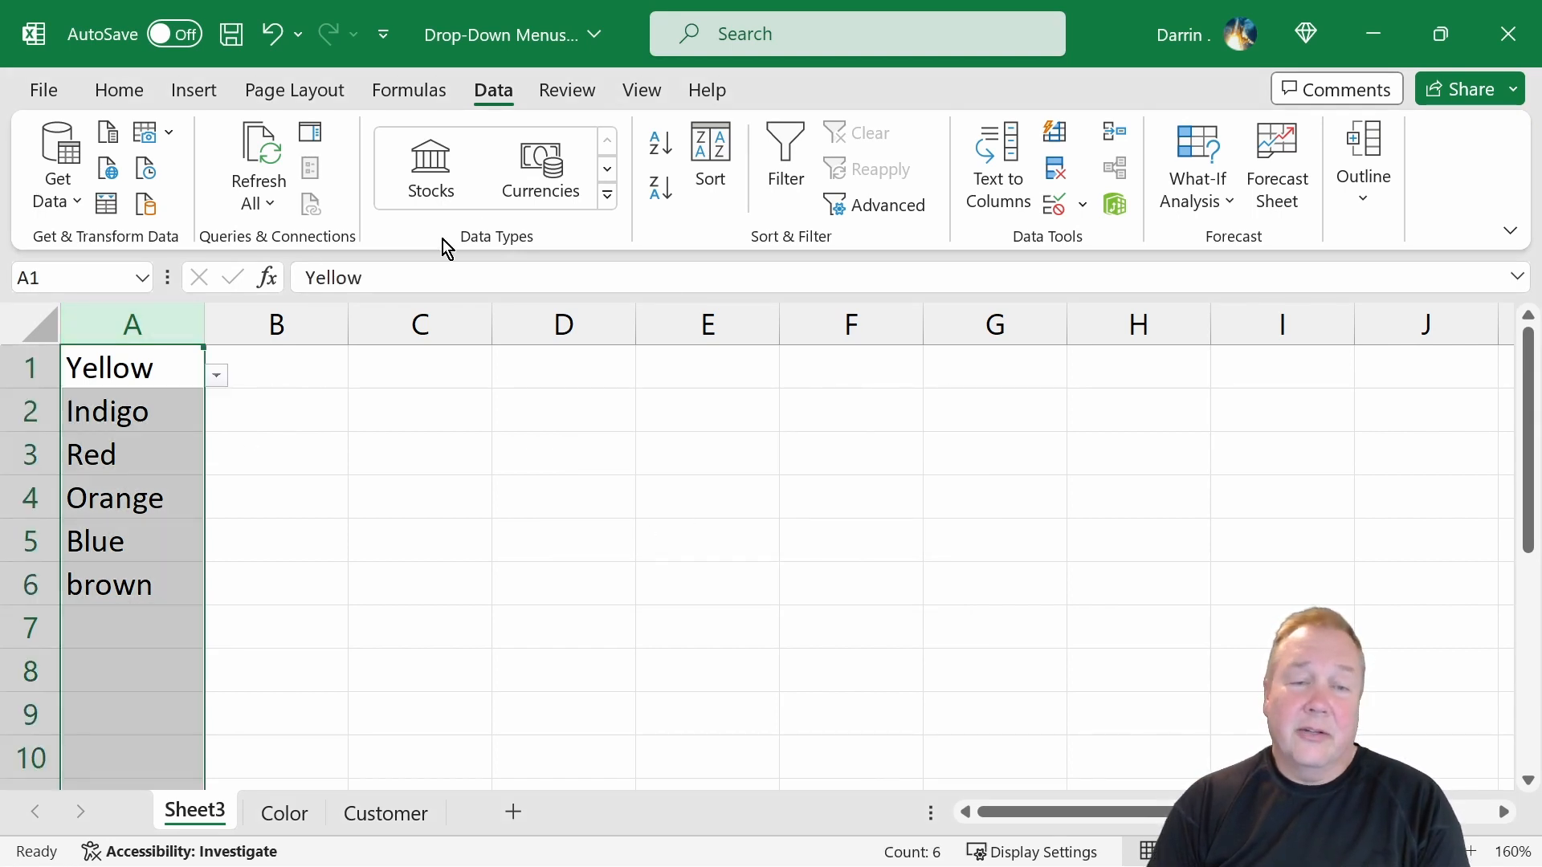
left_click(1081, 204)
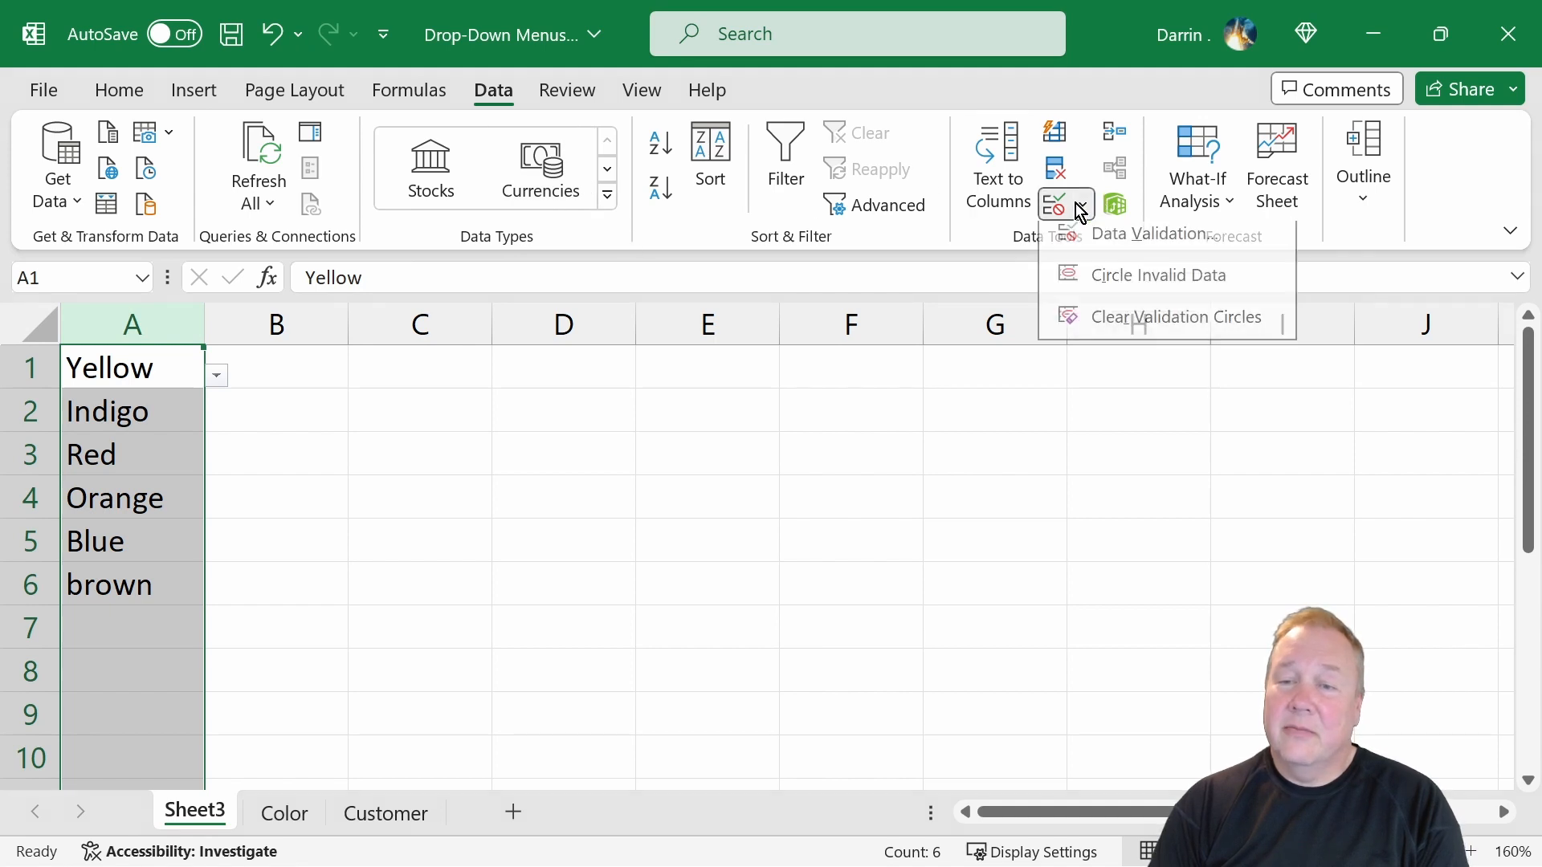
left_click(1130, 247)
left_click(995, 405)
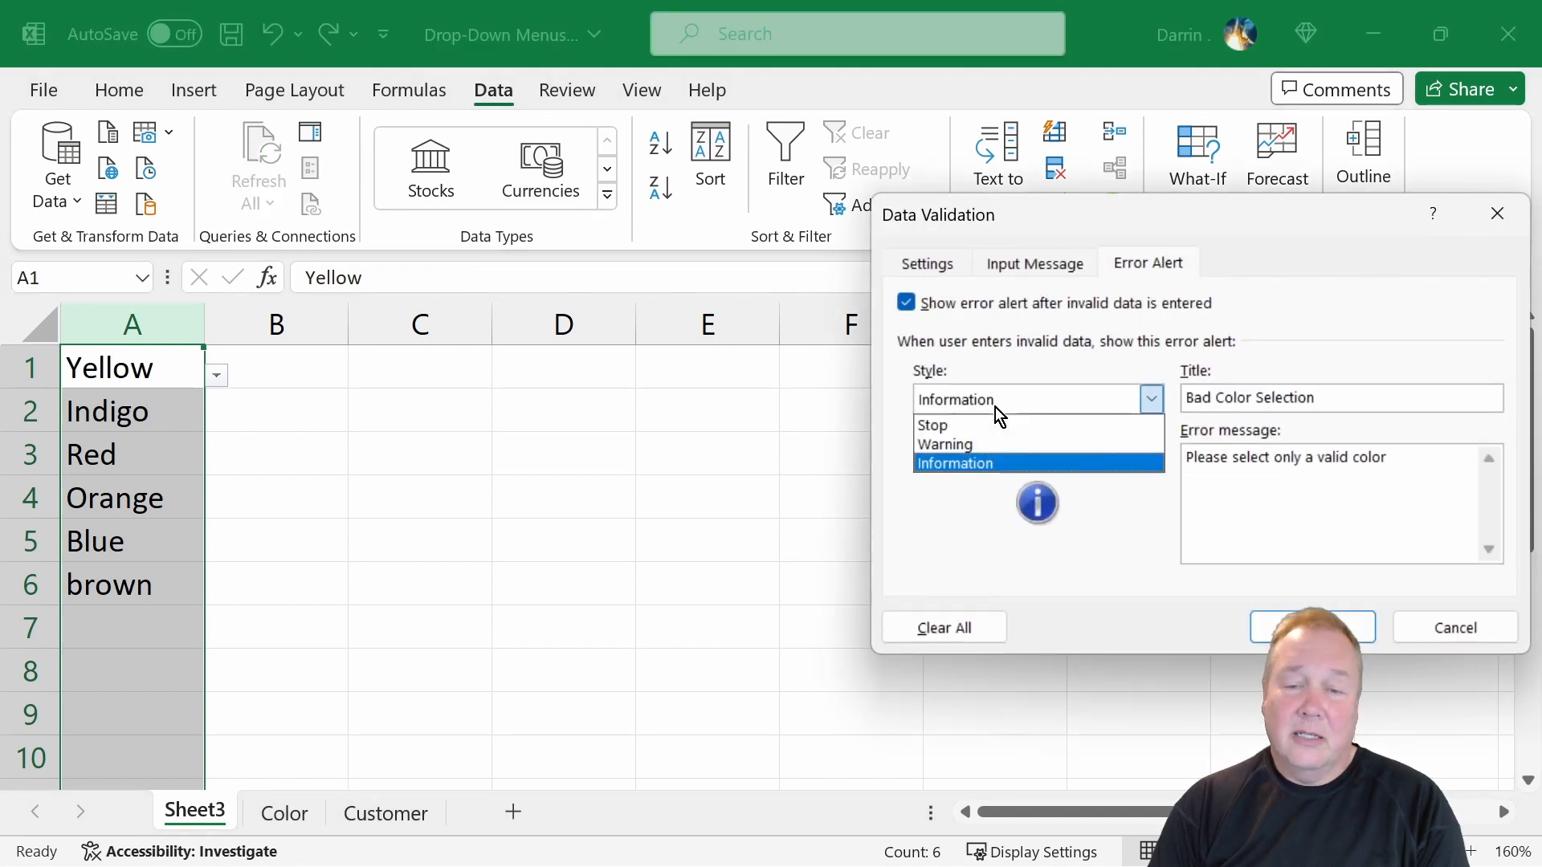
left_click(984, 445)
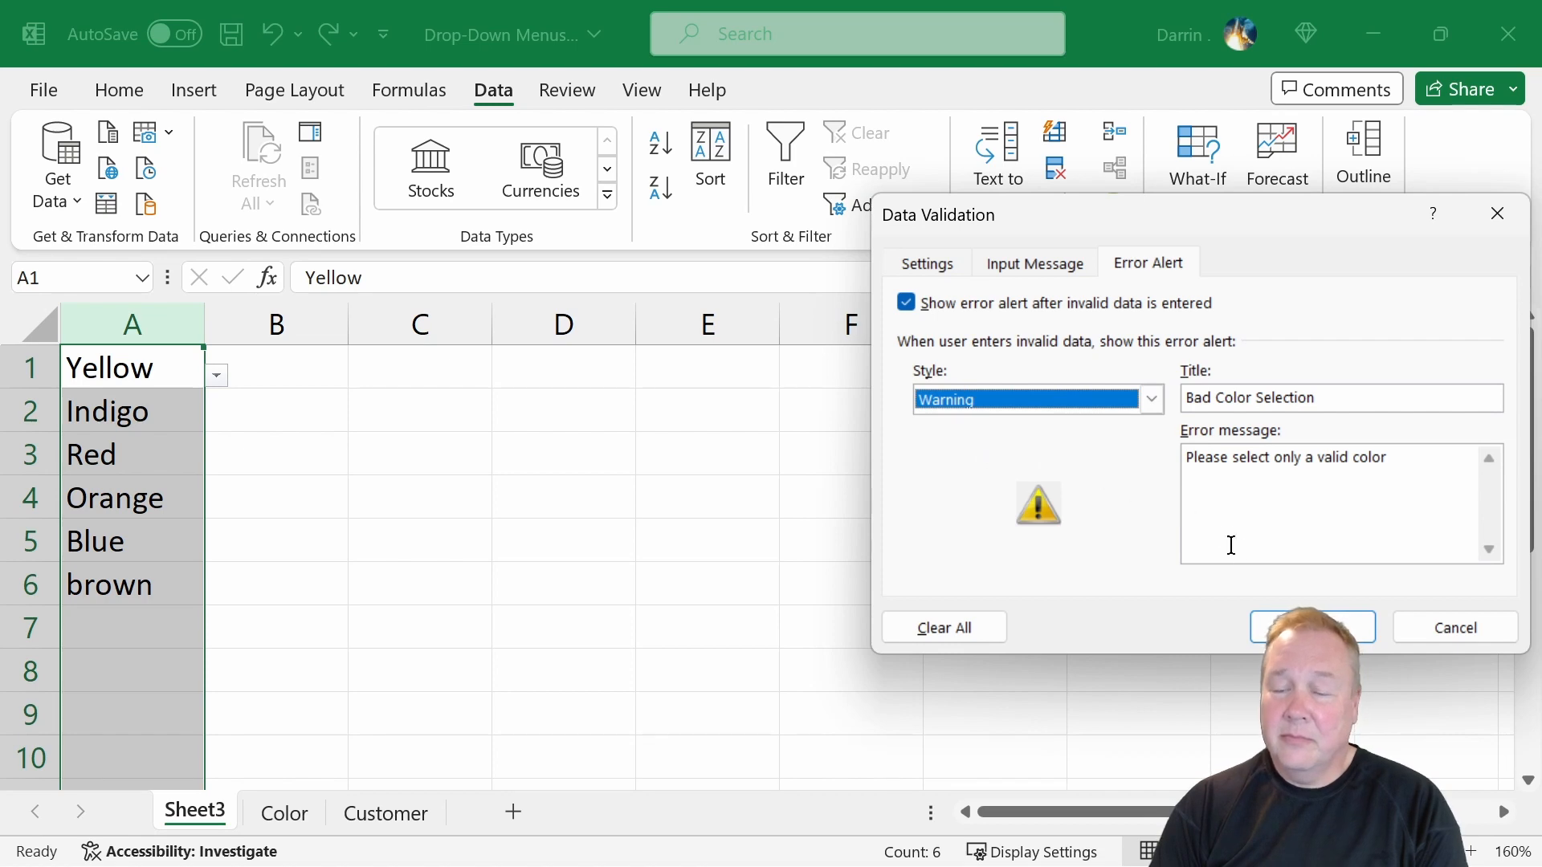
left_click(1312, 627)
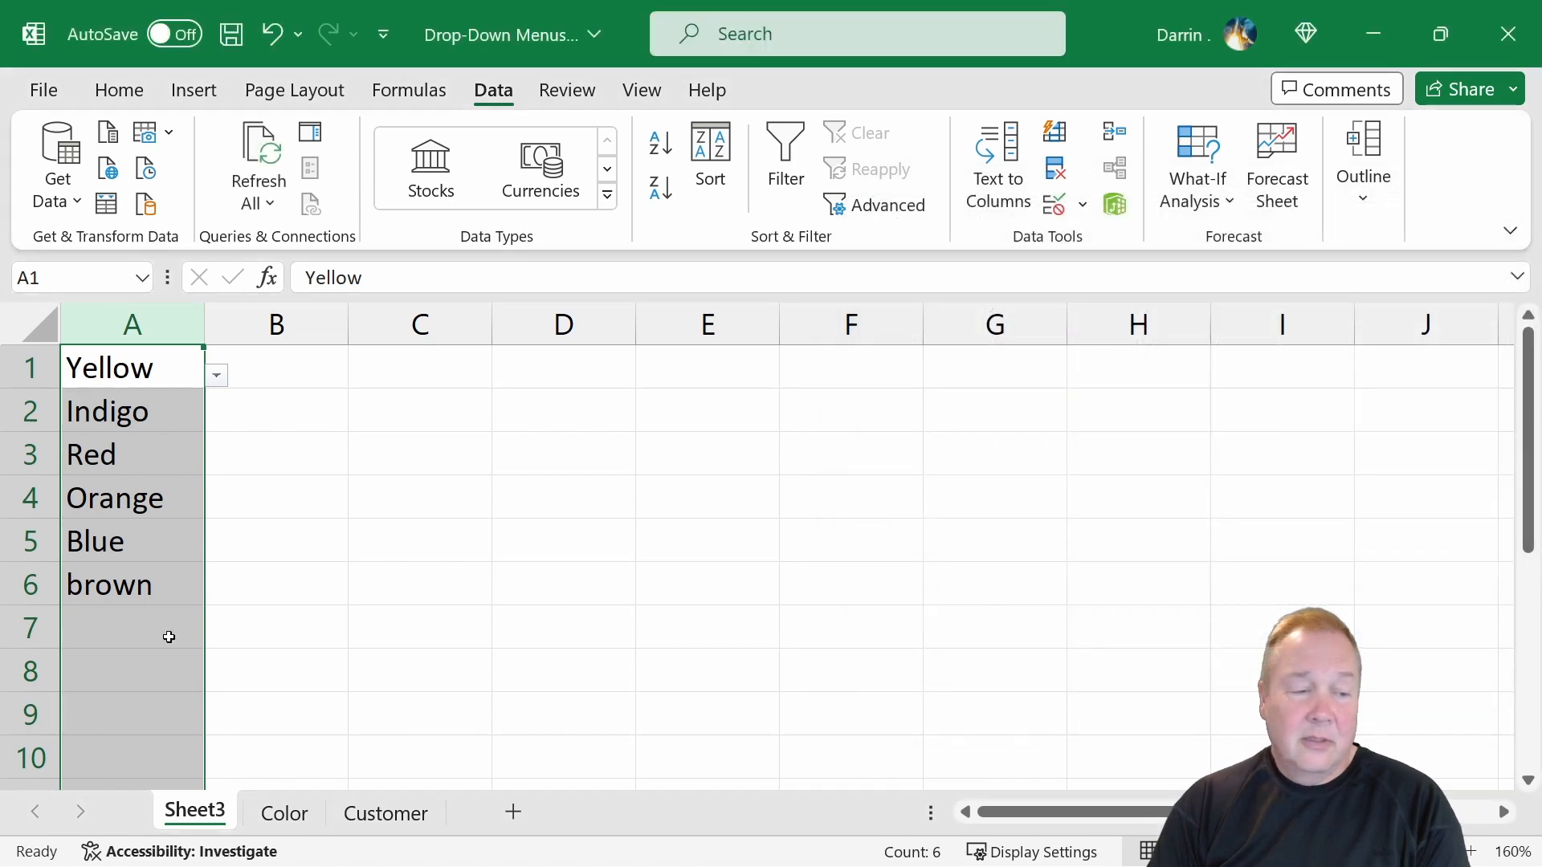
- Enter "purple", a color outside the source list, in cell A7 and choose to continue past the warning
left_click(95, 626)
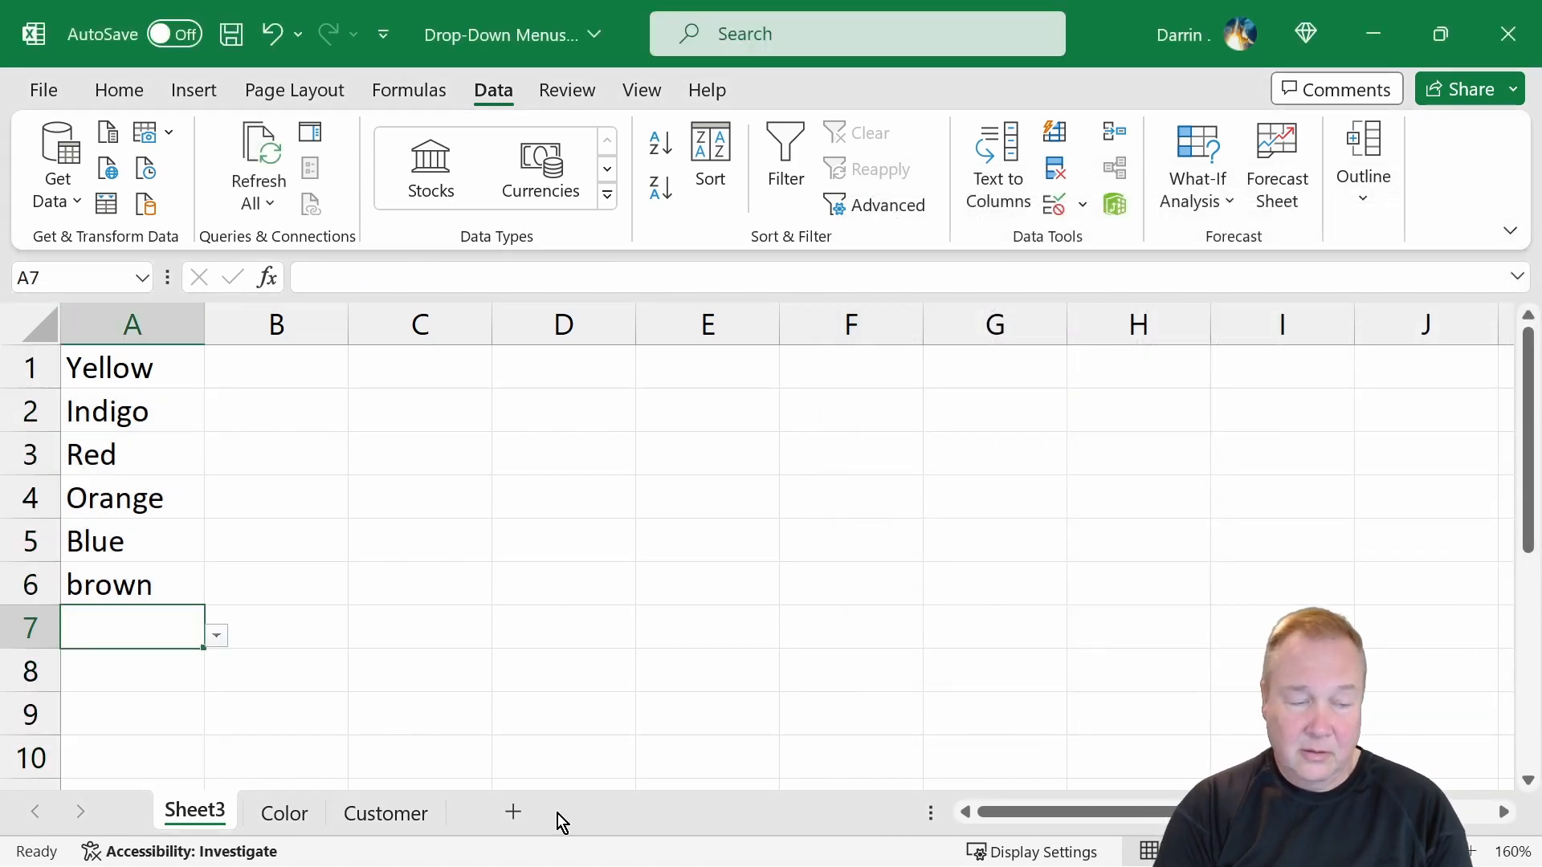
type("purple")
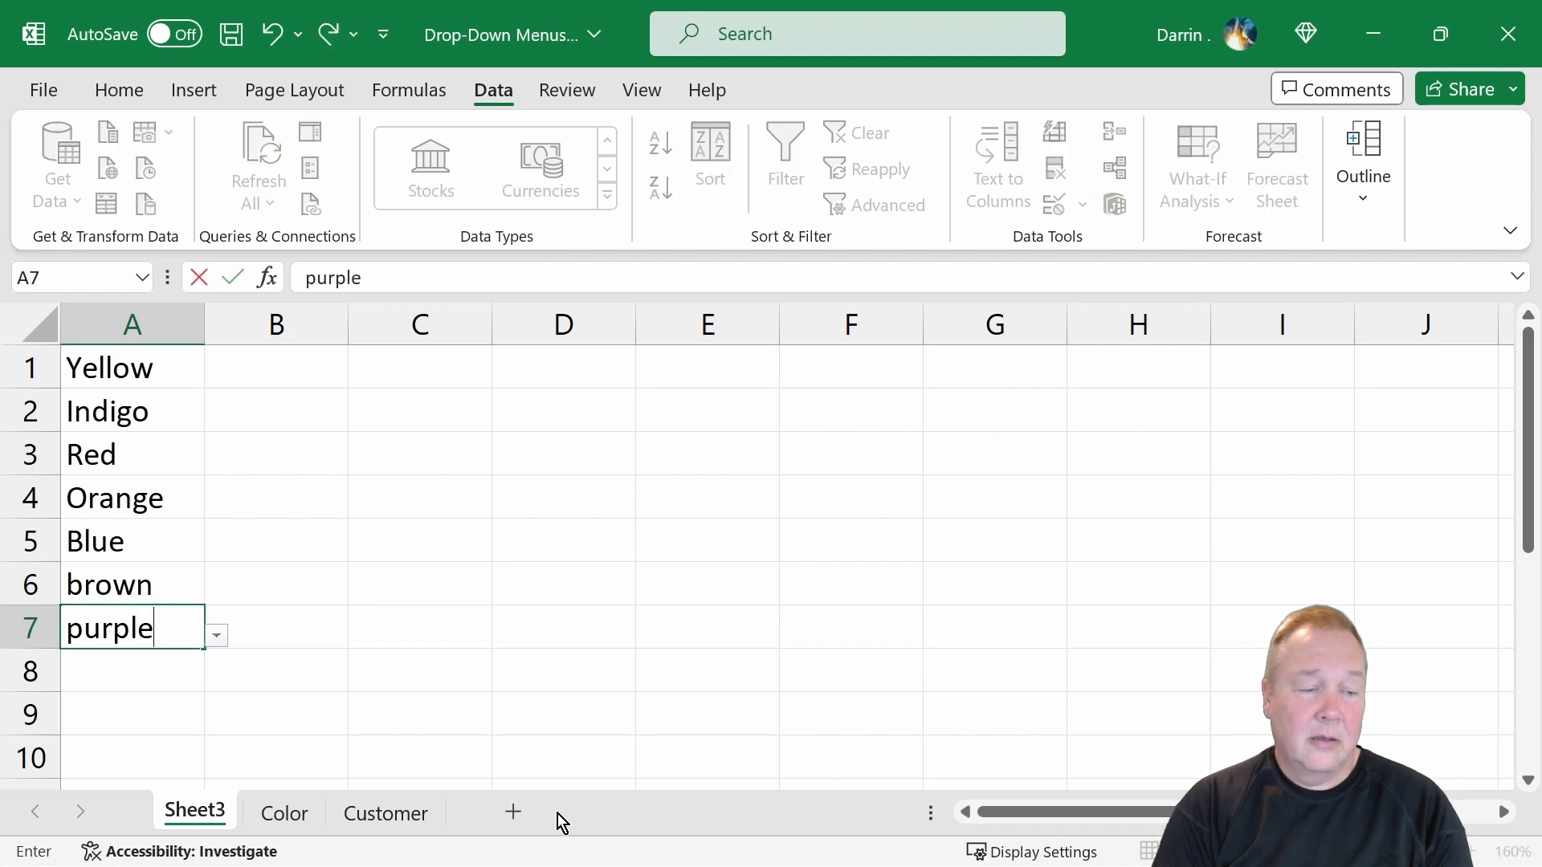
key("Return")
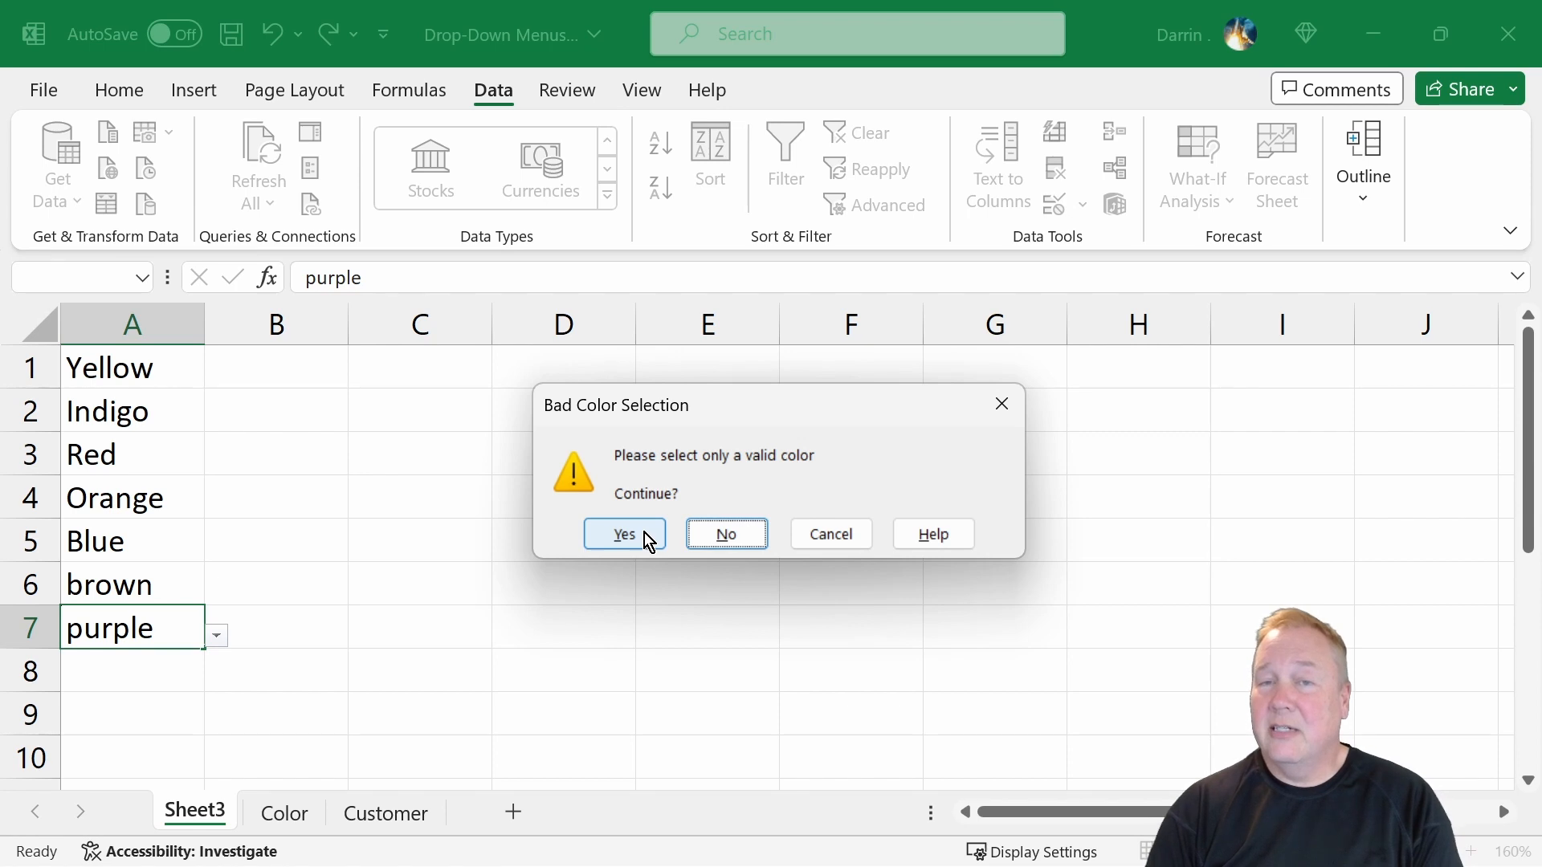
left_click(710, 535)
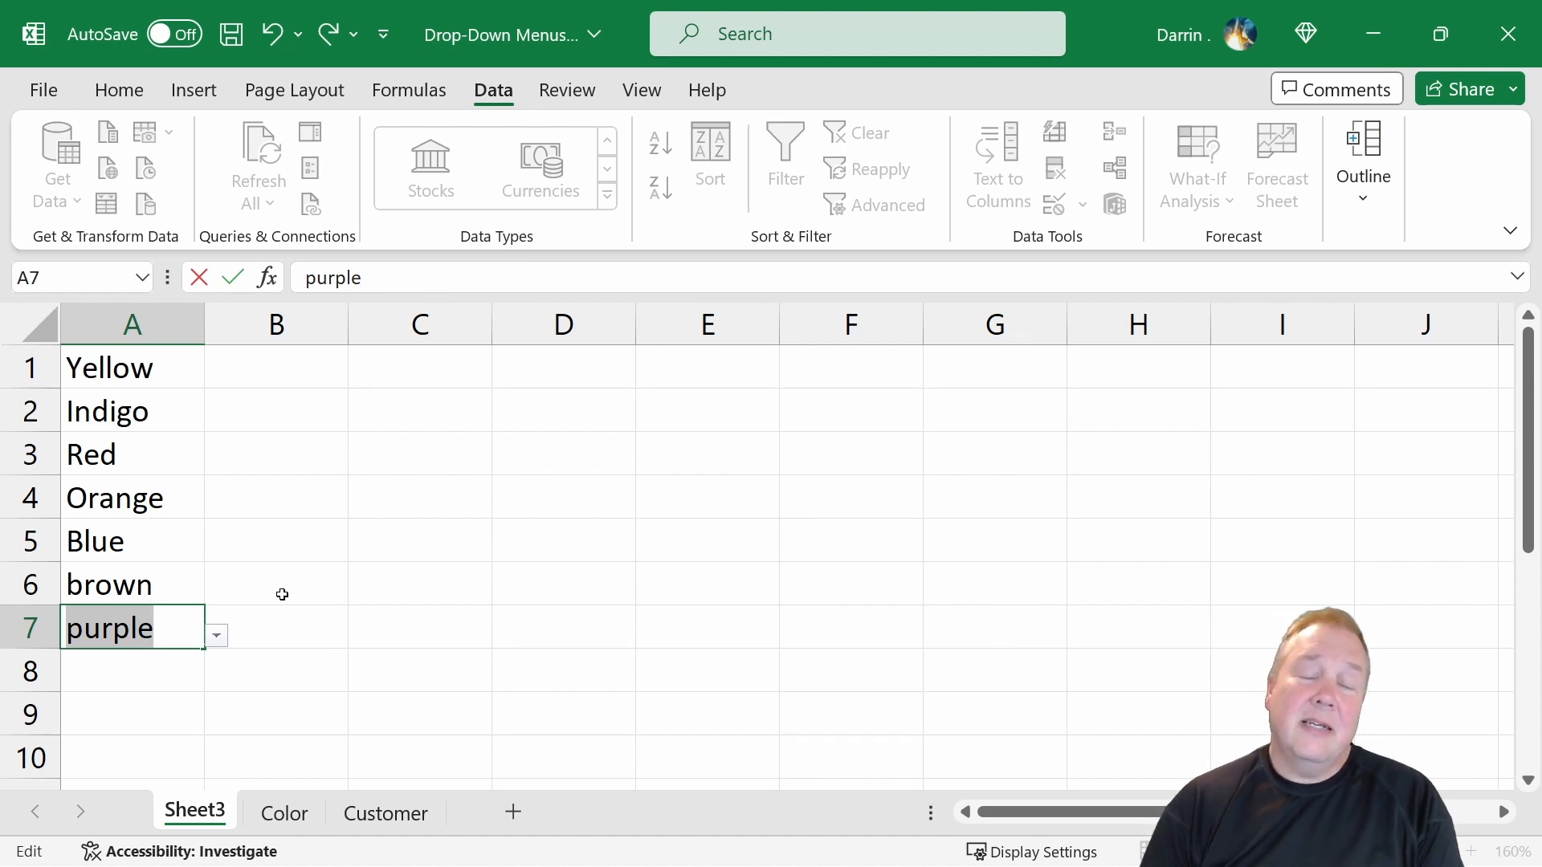
left_click(144, 664)
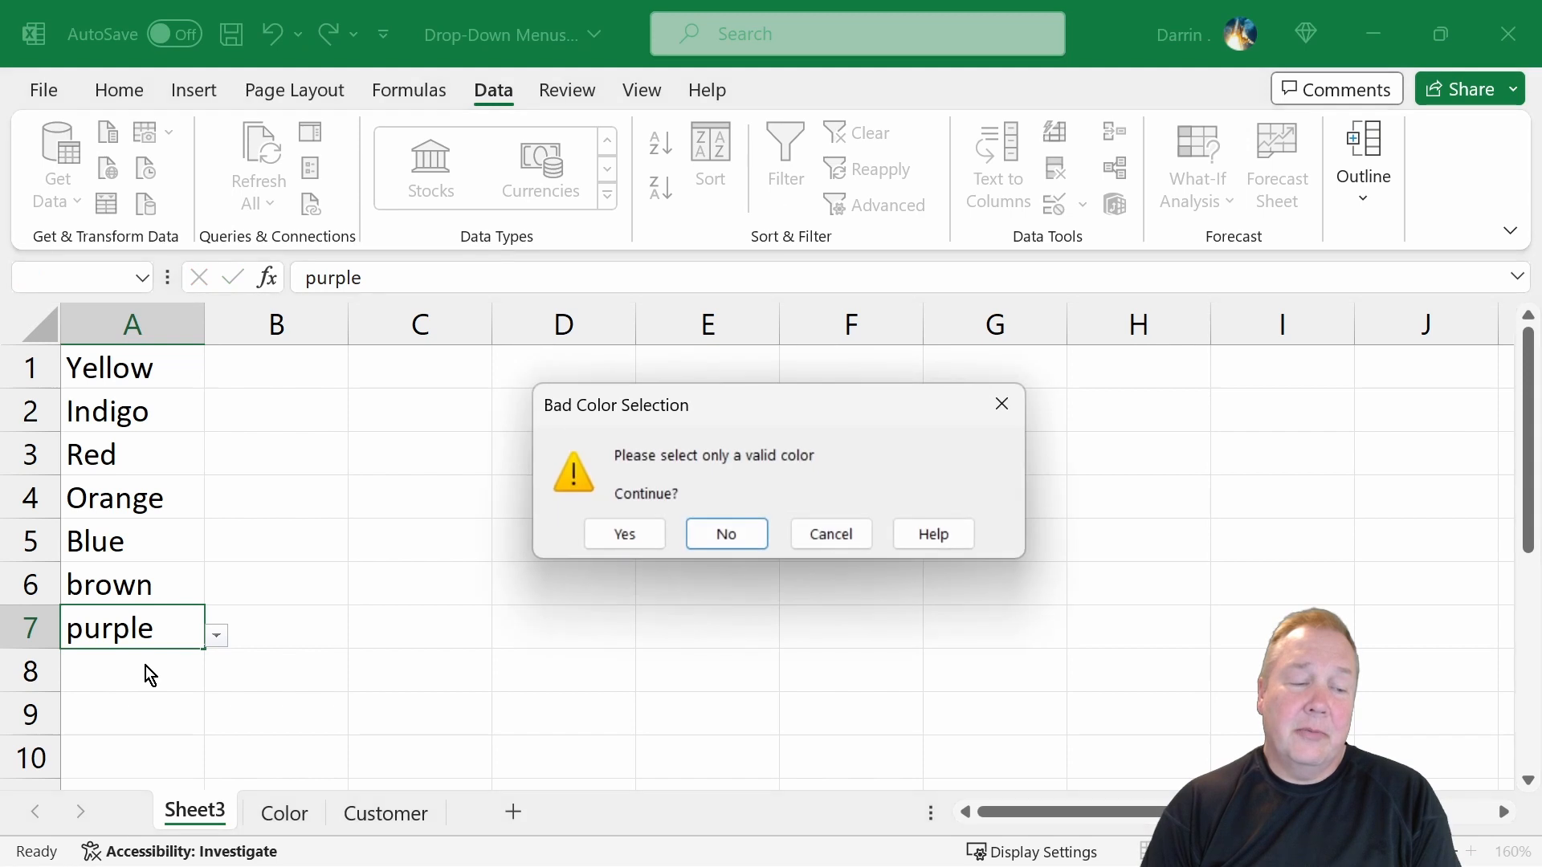
left_click(624, 534)
- Add an input message titled "pick a color" with the text "Enter a valid color" to column A's data validation, and display it on cell A8
left_click(133, 324)
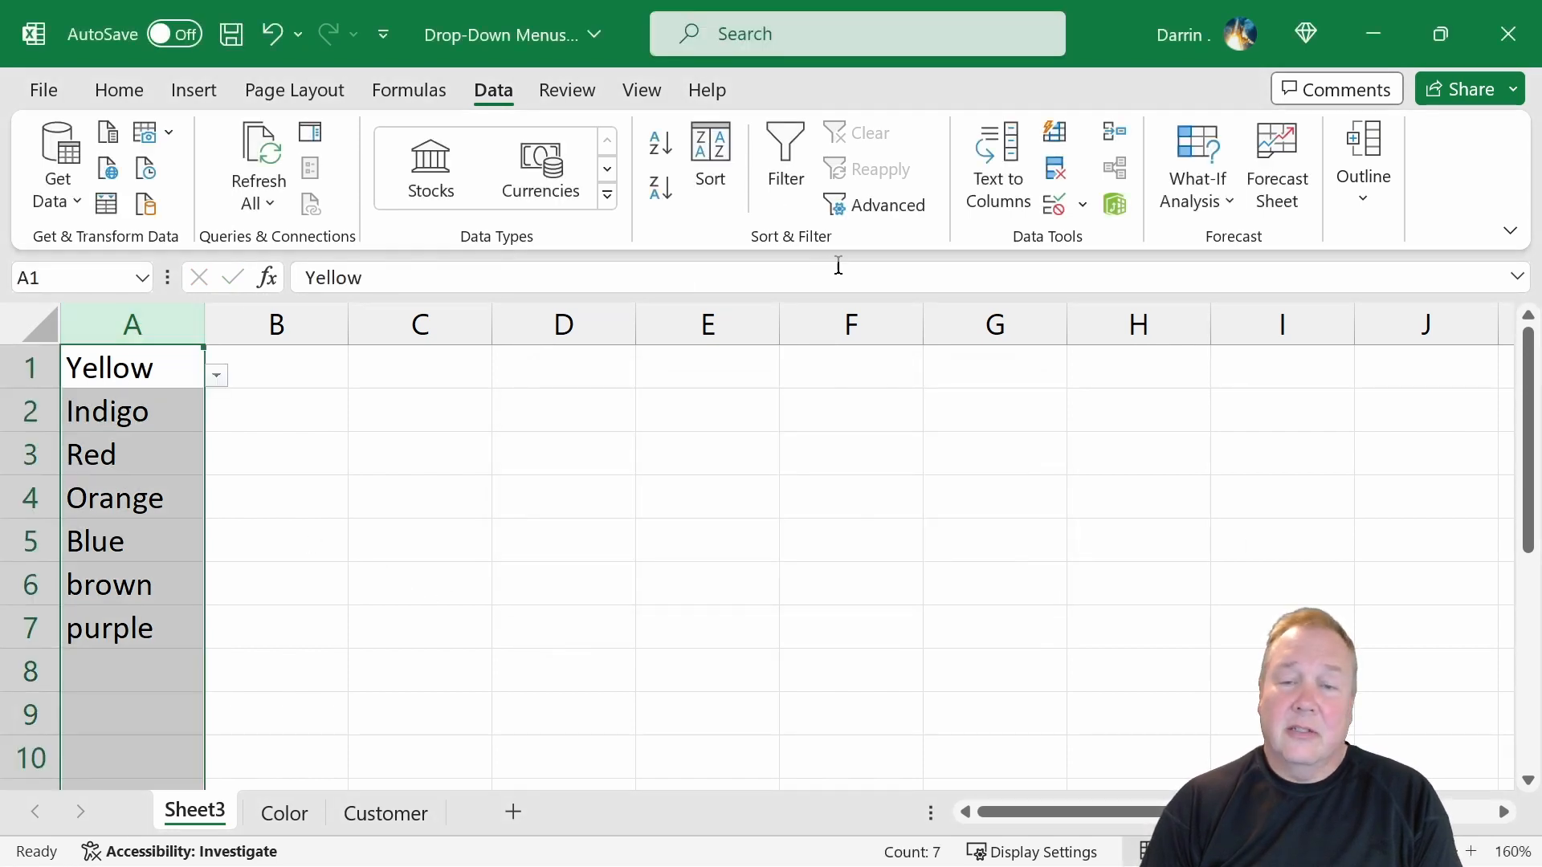
left_click(1081, 206)
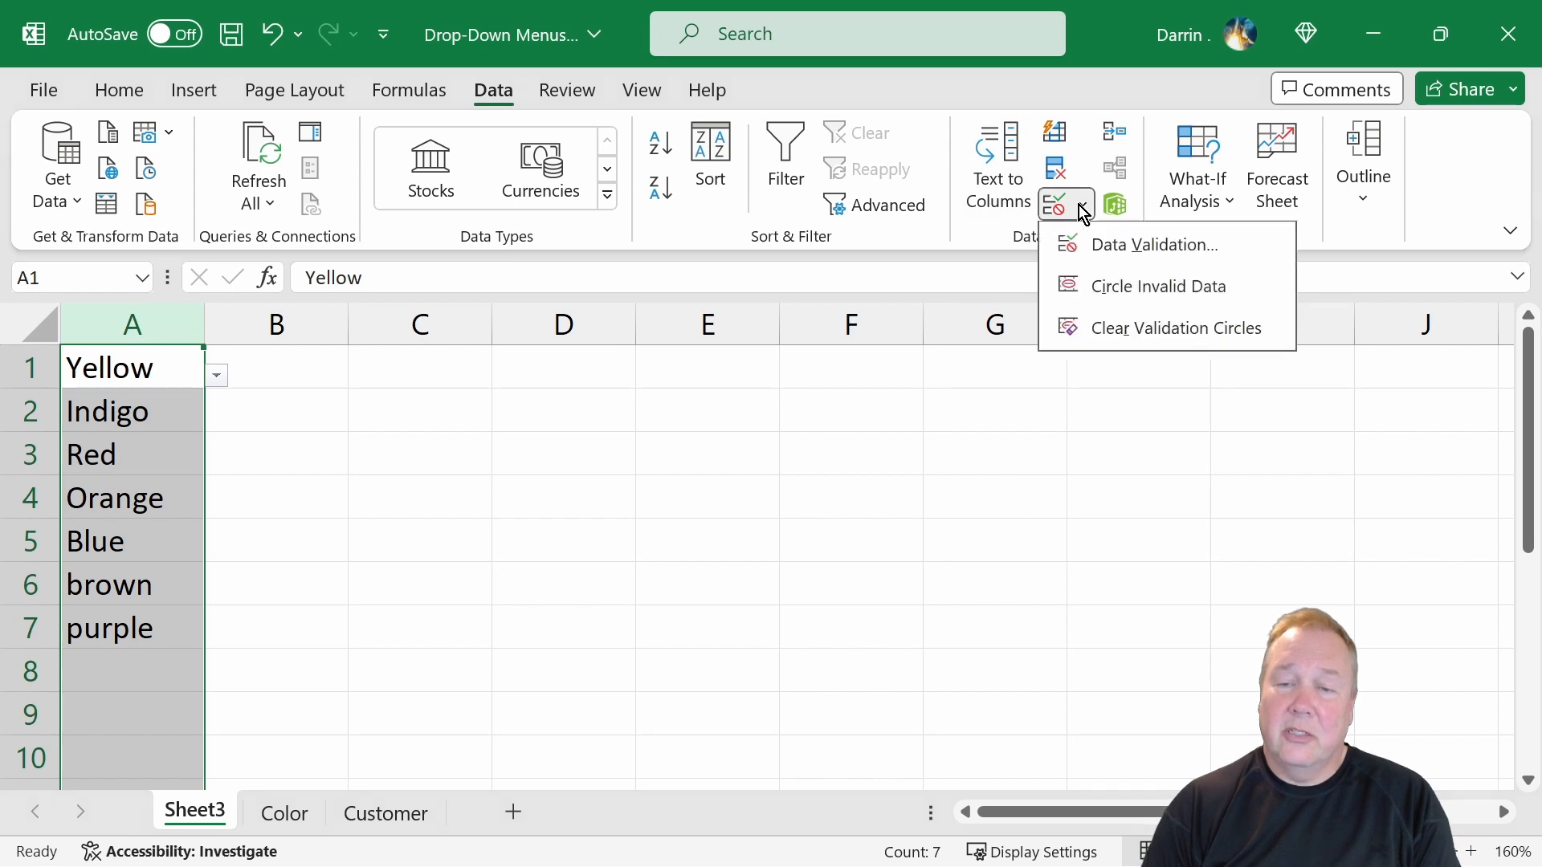
left_click(1105, 249)
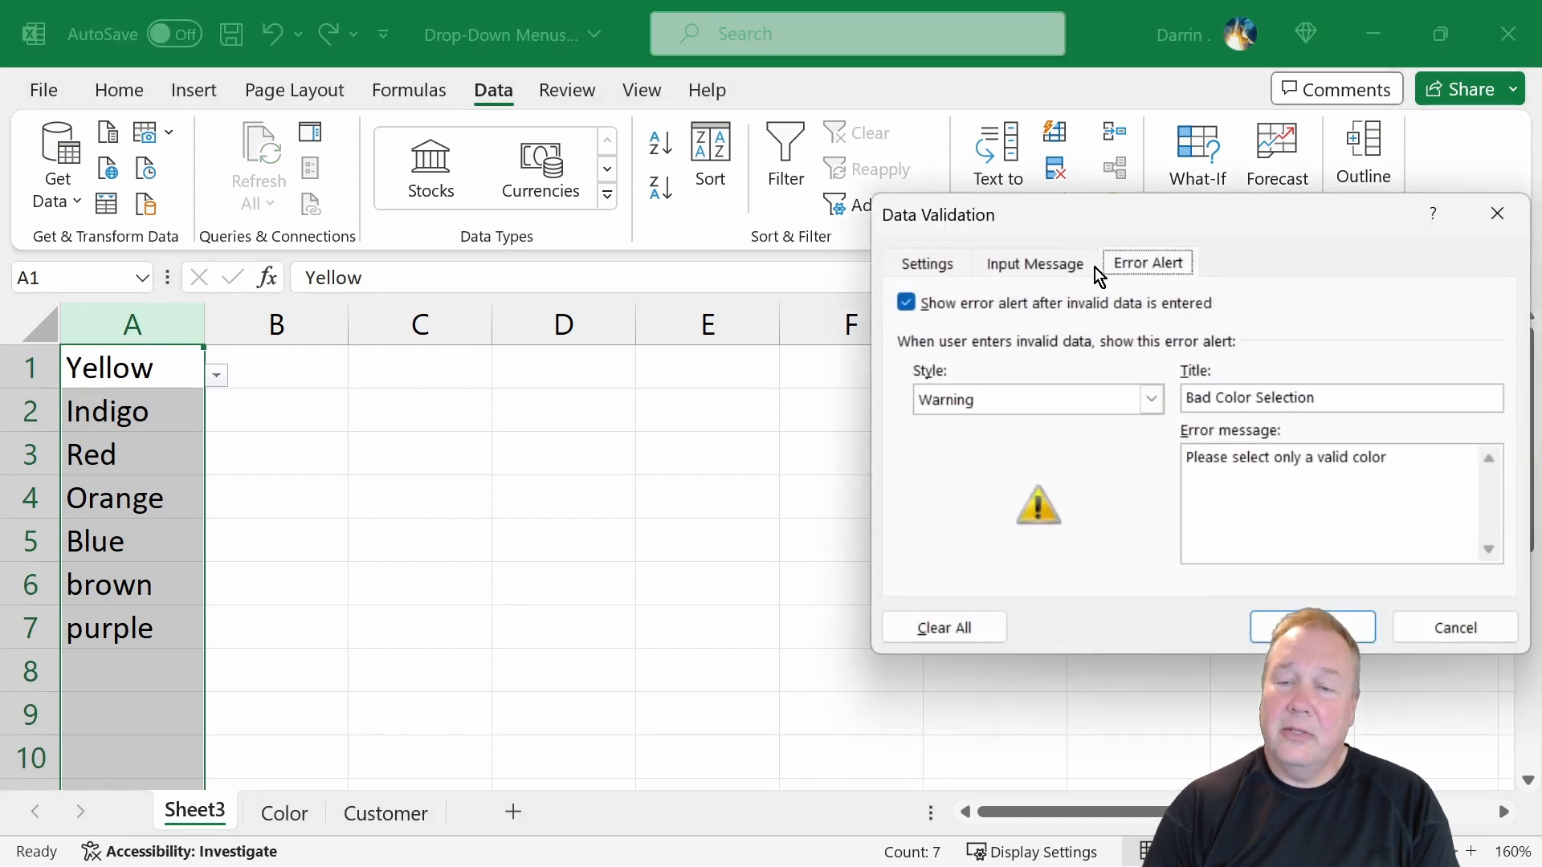
left_click(1037, 268)
left_click(953, 396)
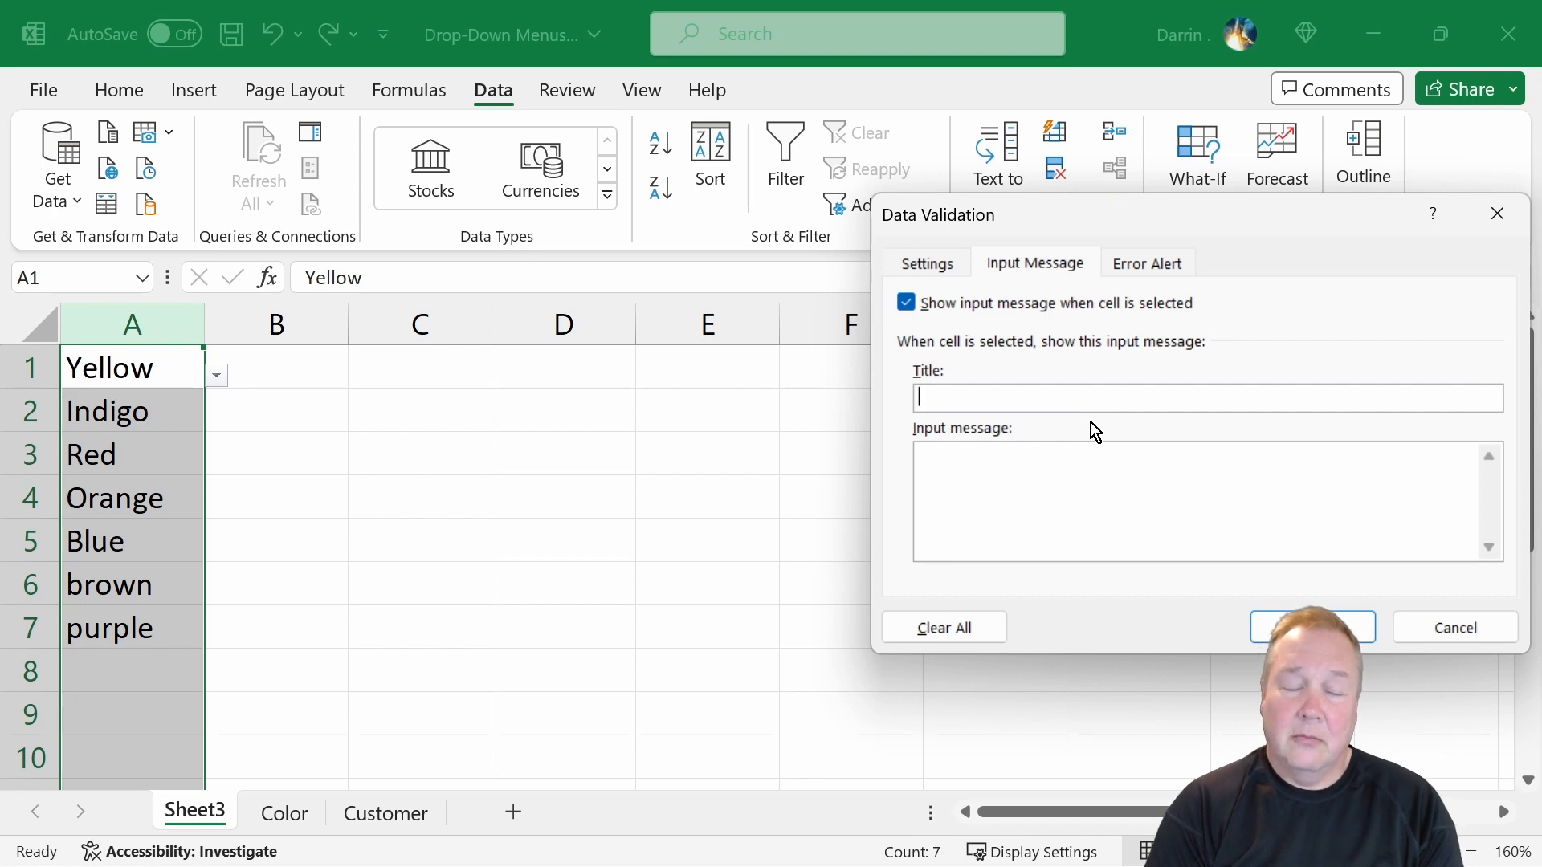
type("pick a color")
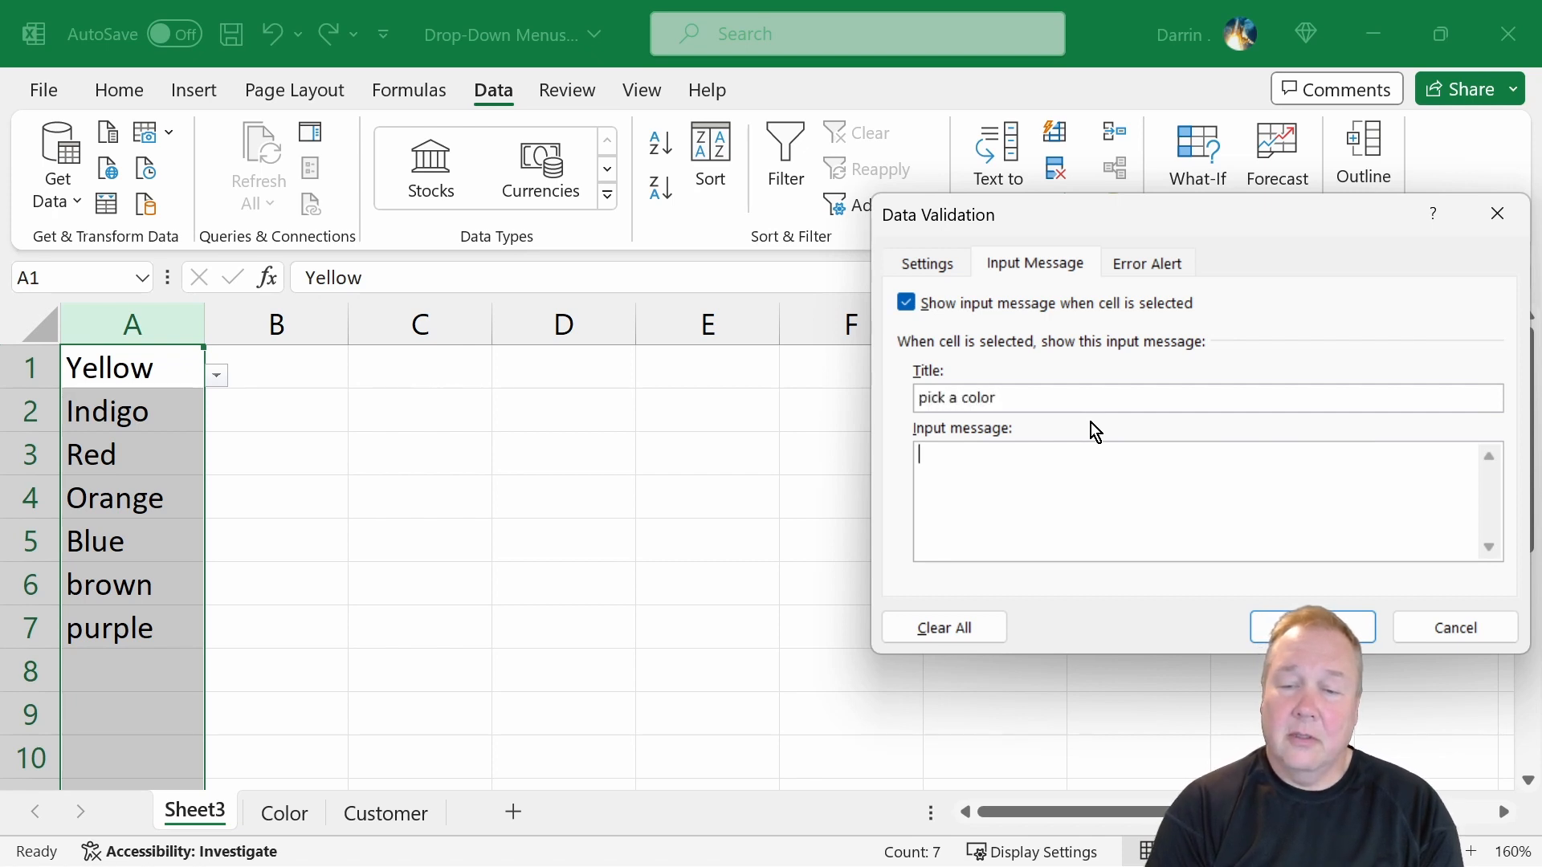
key("Tab")
type("Enter a valid color")
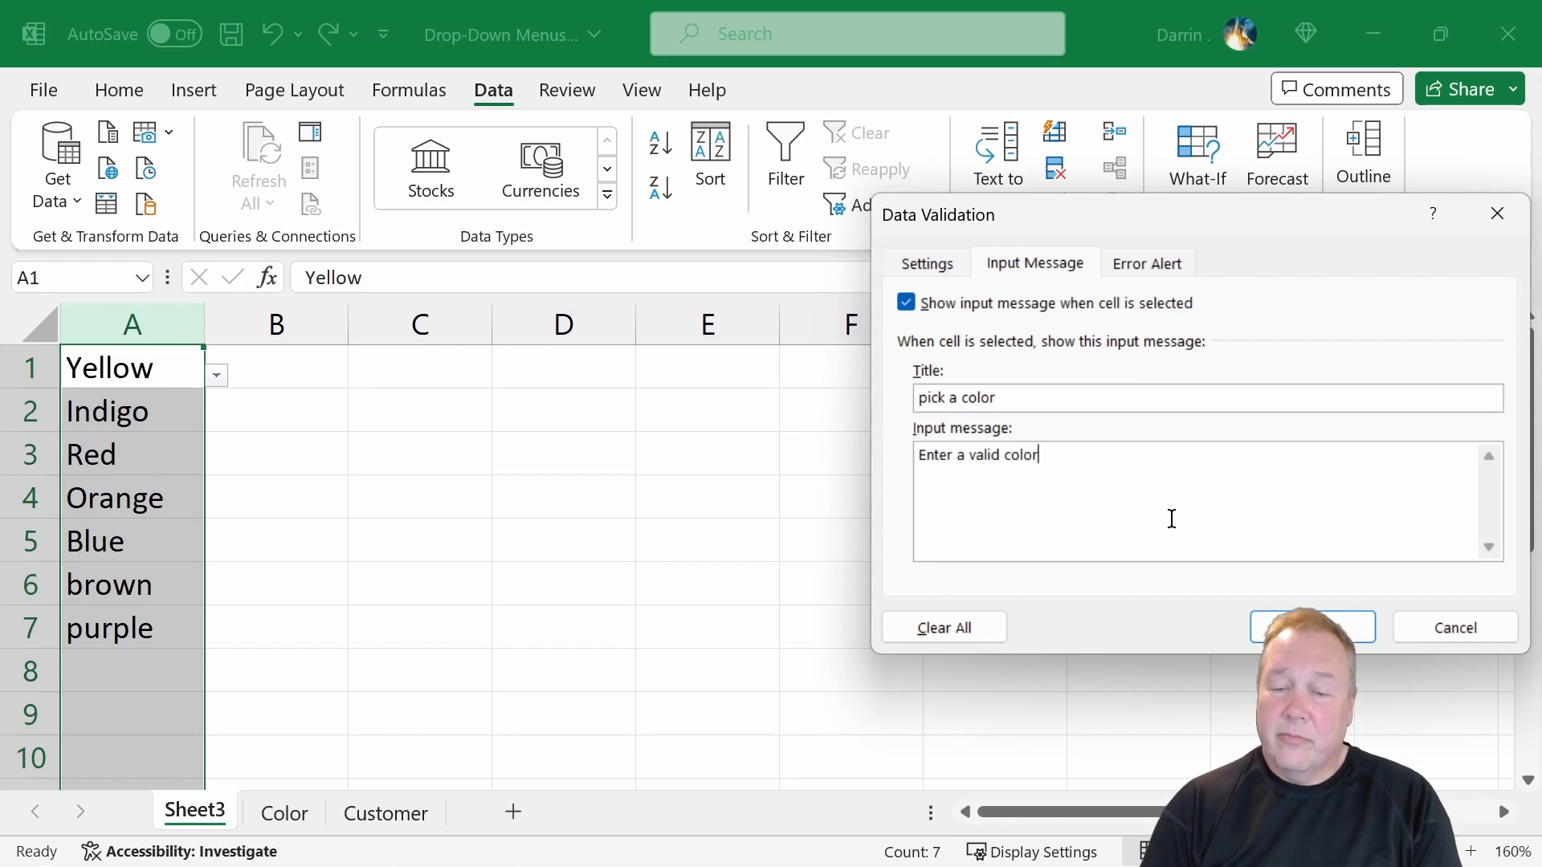
left_click(1370, 638)
left_click(353, 580)
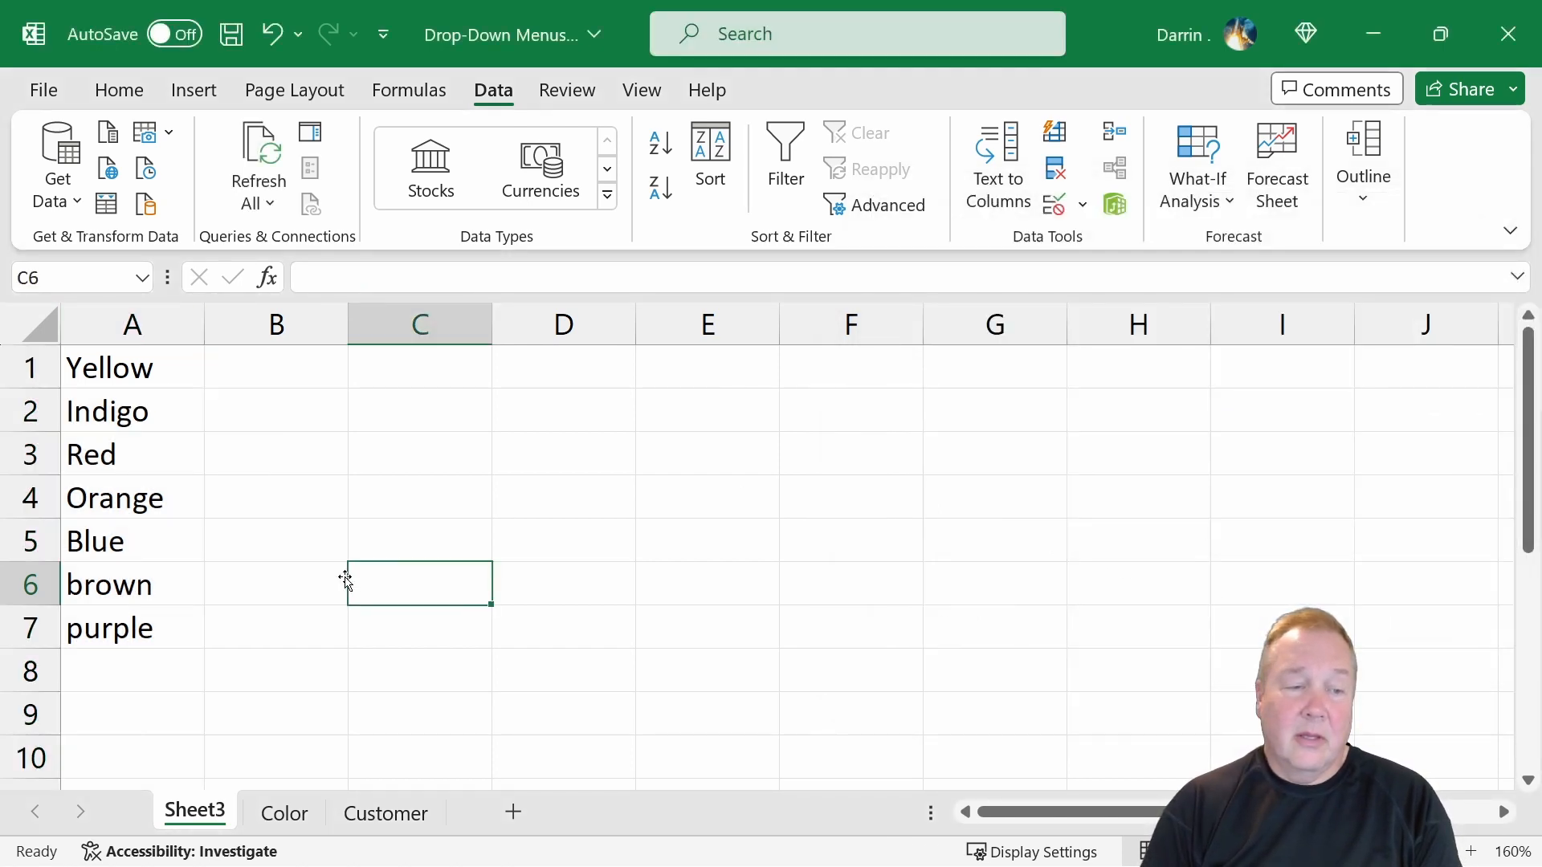
left_click(120, 672)
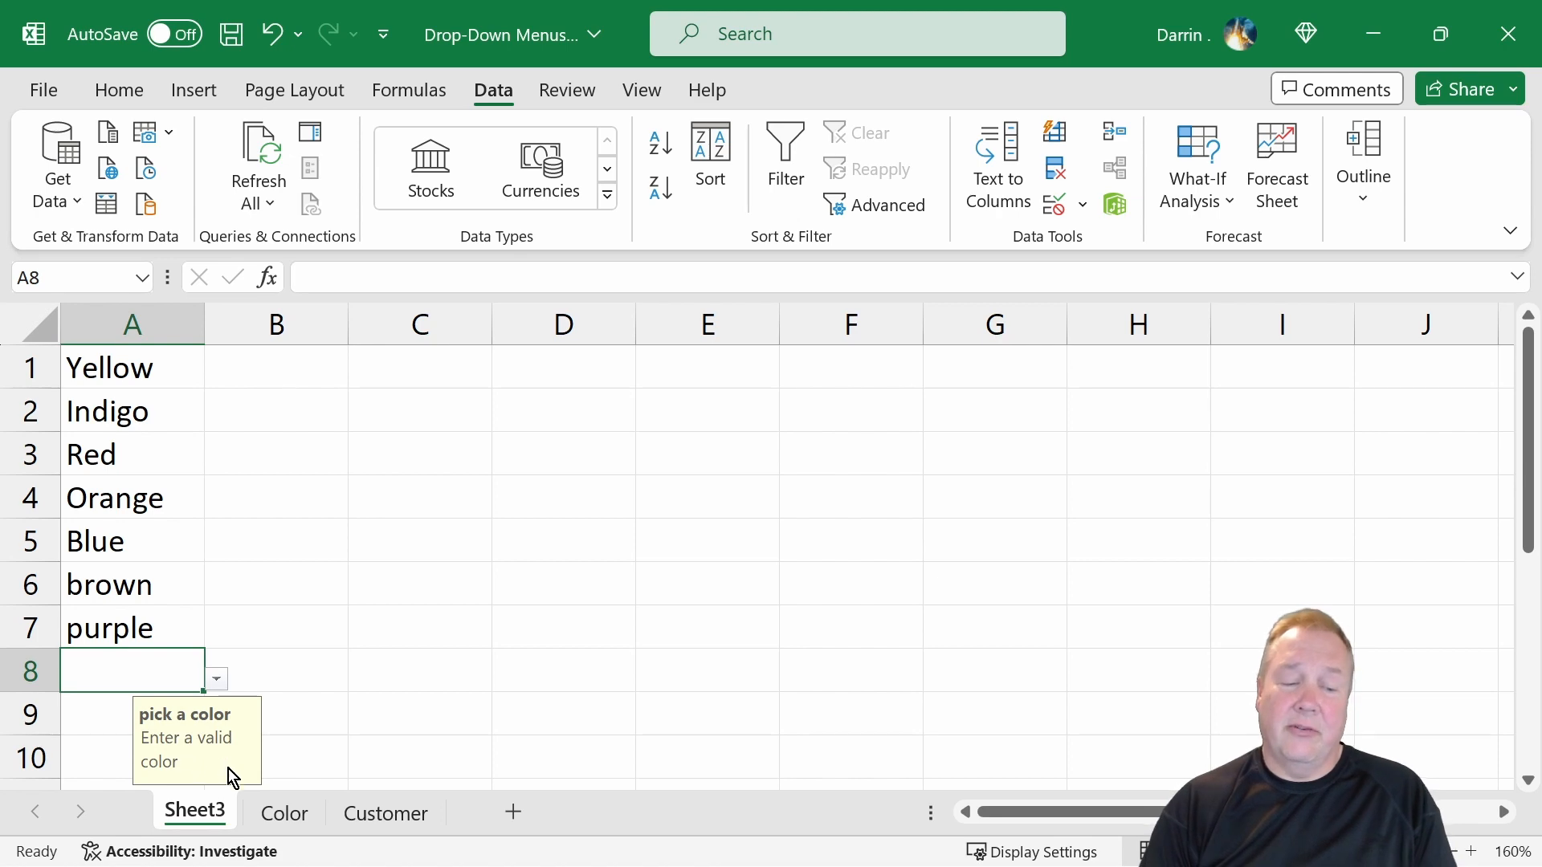
- Look at the records on the Customer sheet and return to Sheet3
left_click(412, 814)
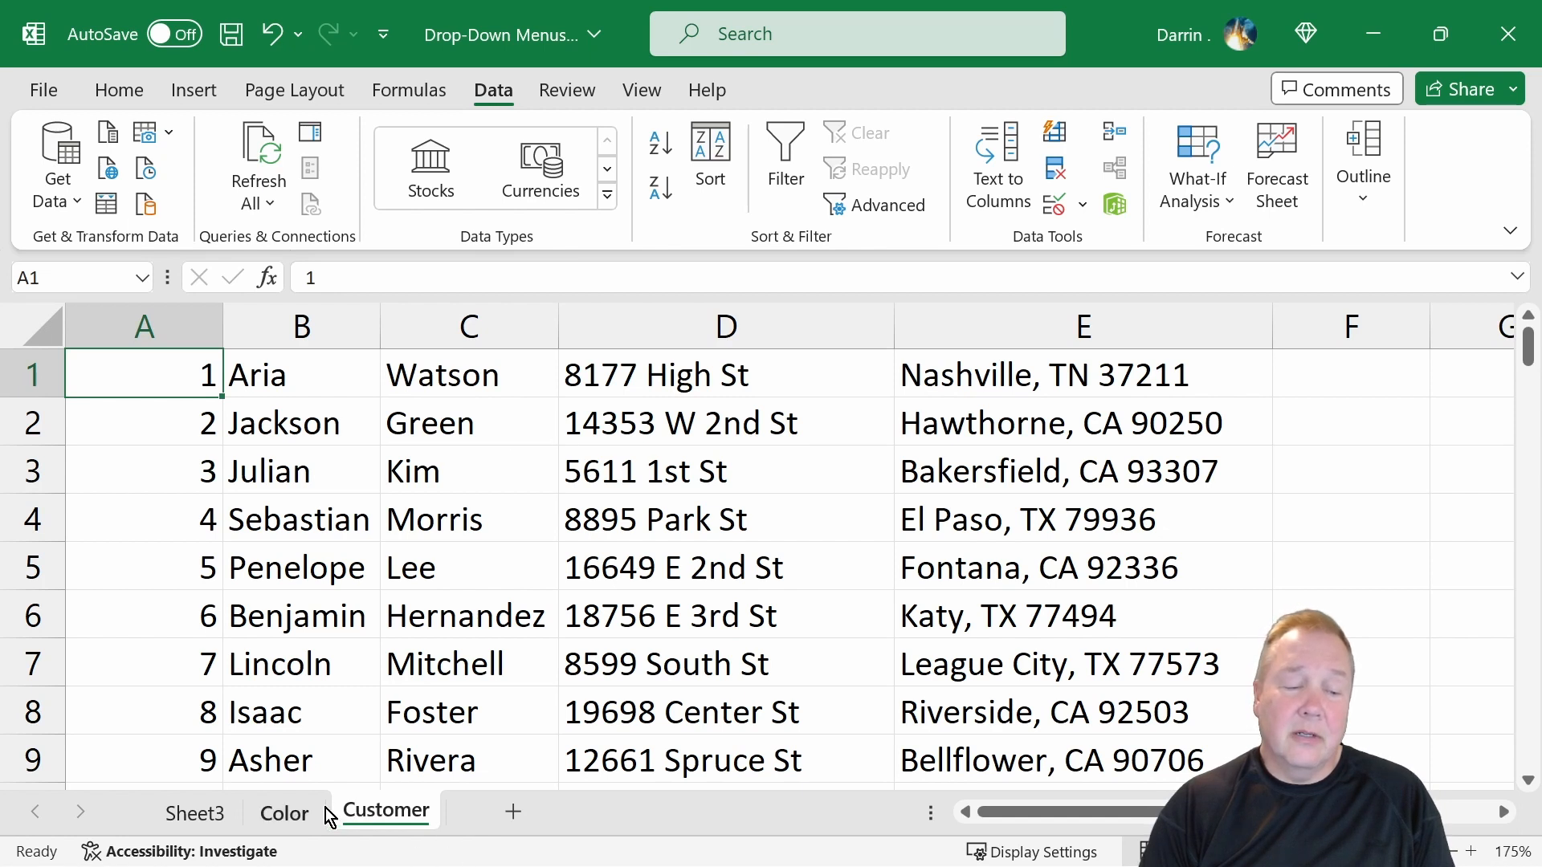
left_click(204, 816)
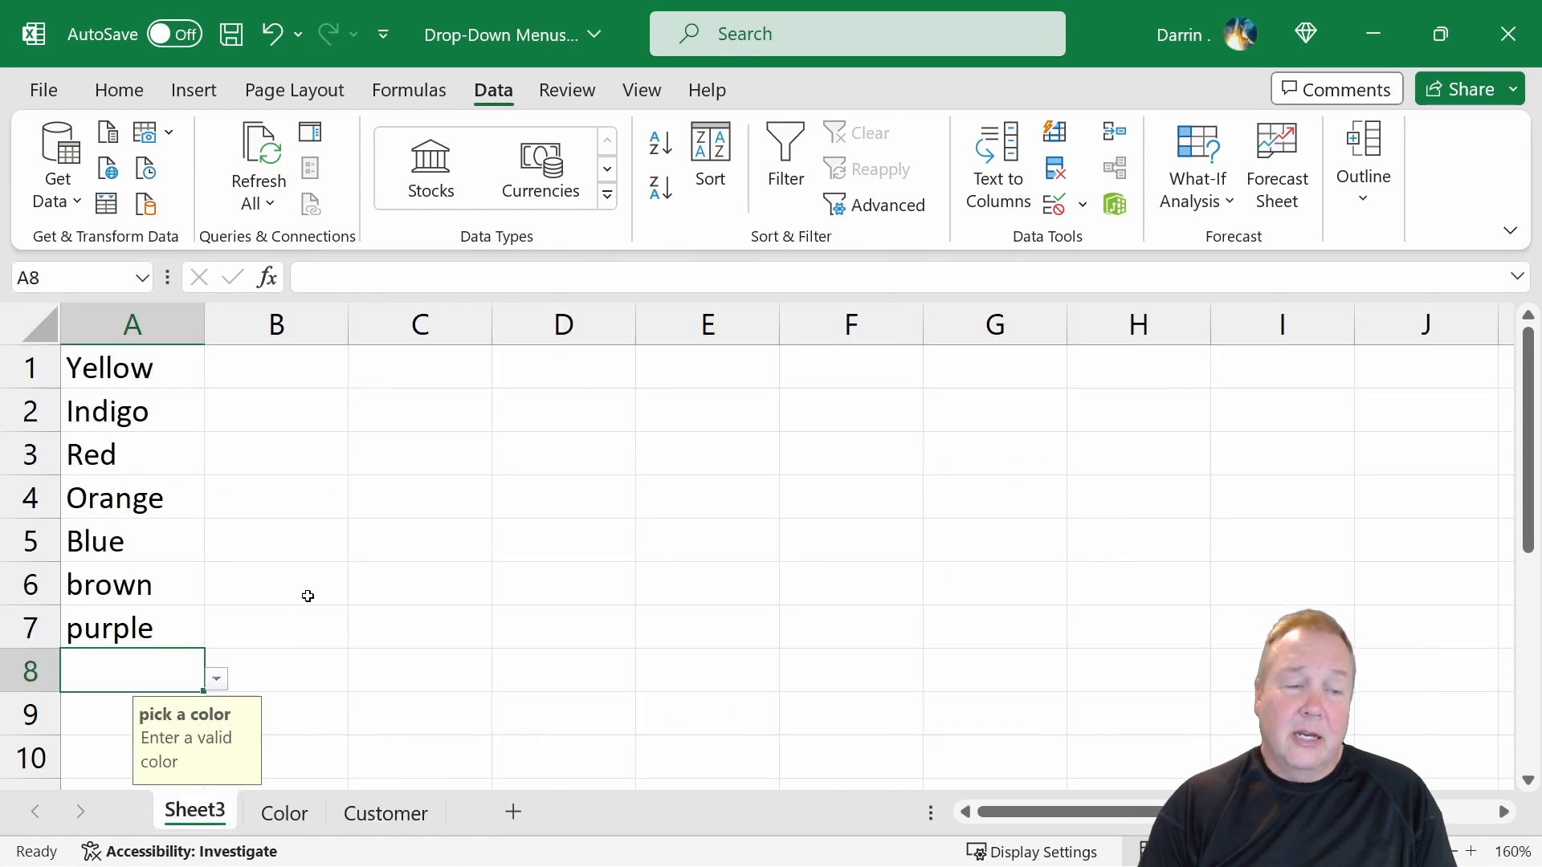
left_click(372, 362)
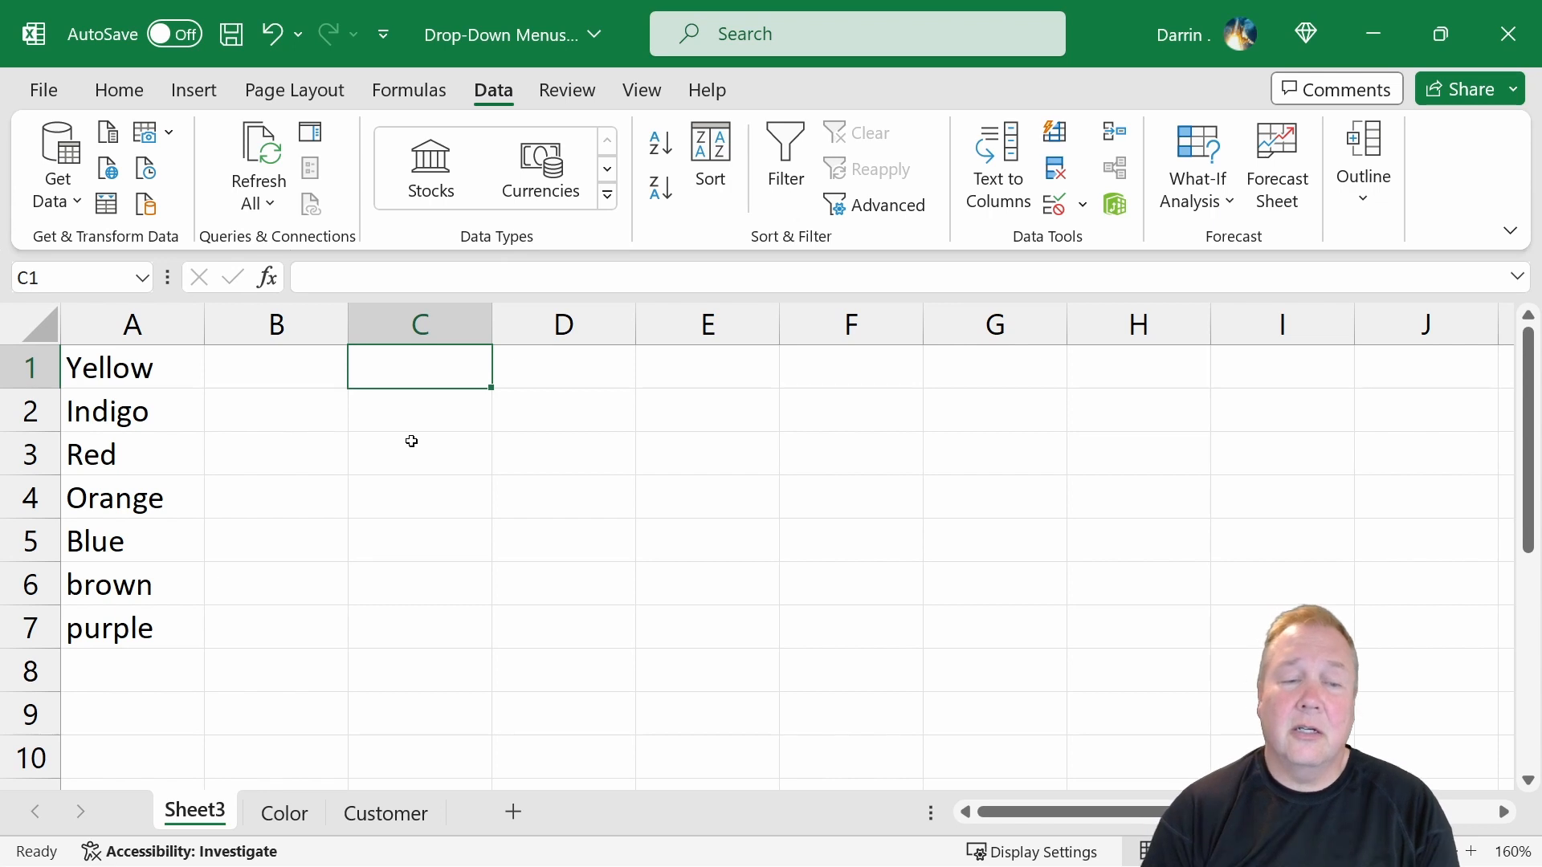
- Apply list data validation to column C of Sheet3 with the source =Customer!$A:$A
left_click(425, 321)
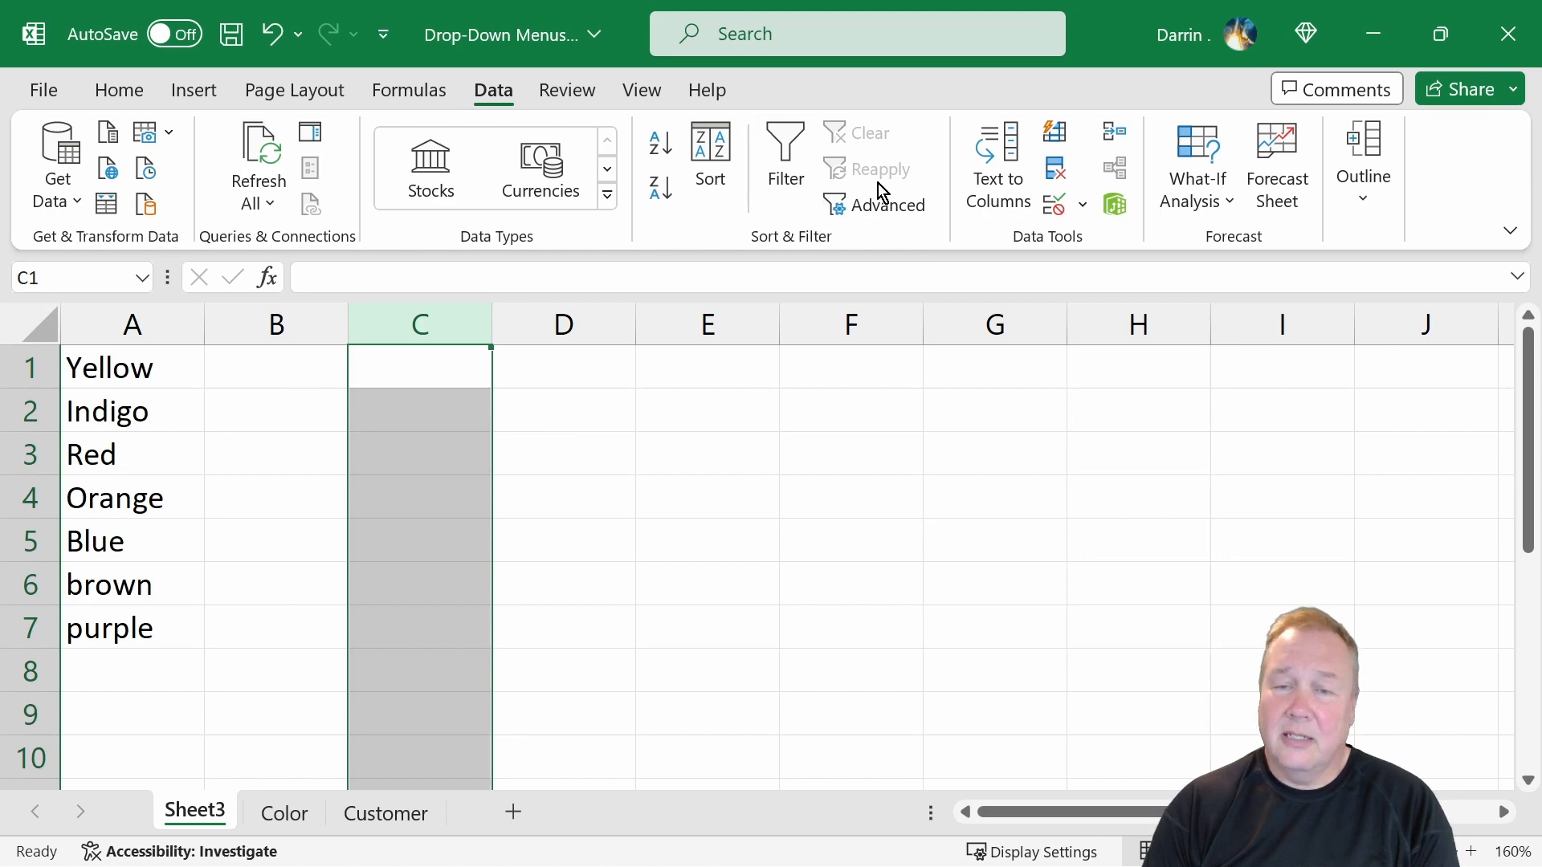
left_click(1079, 205)
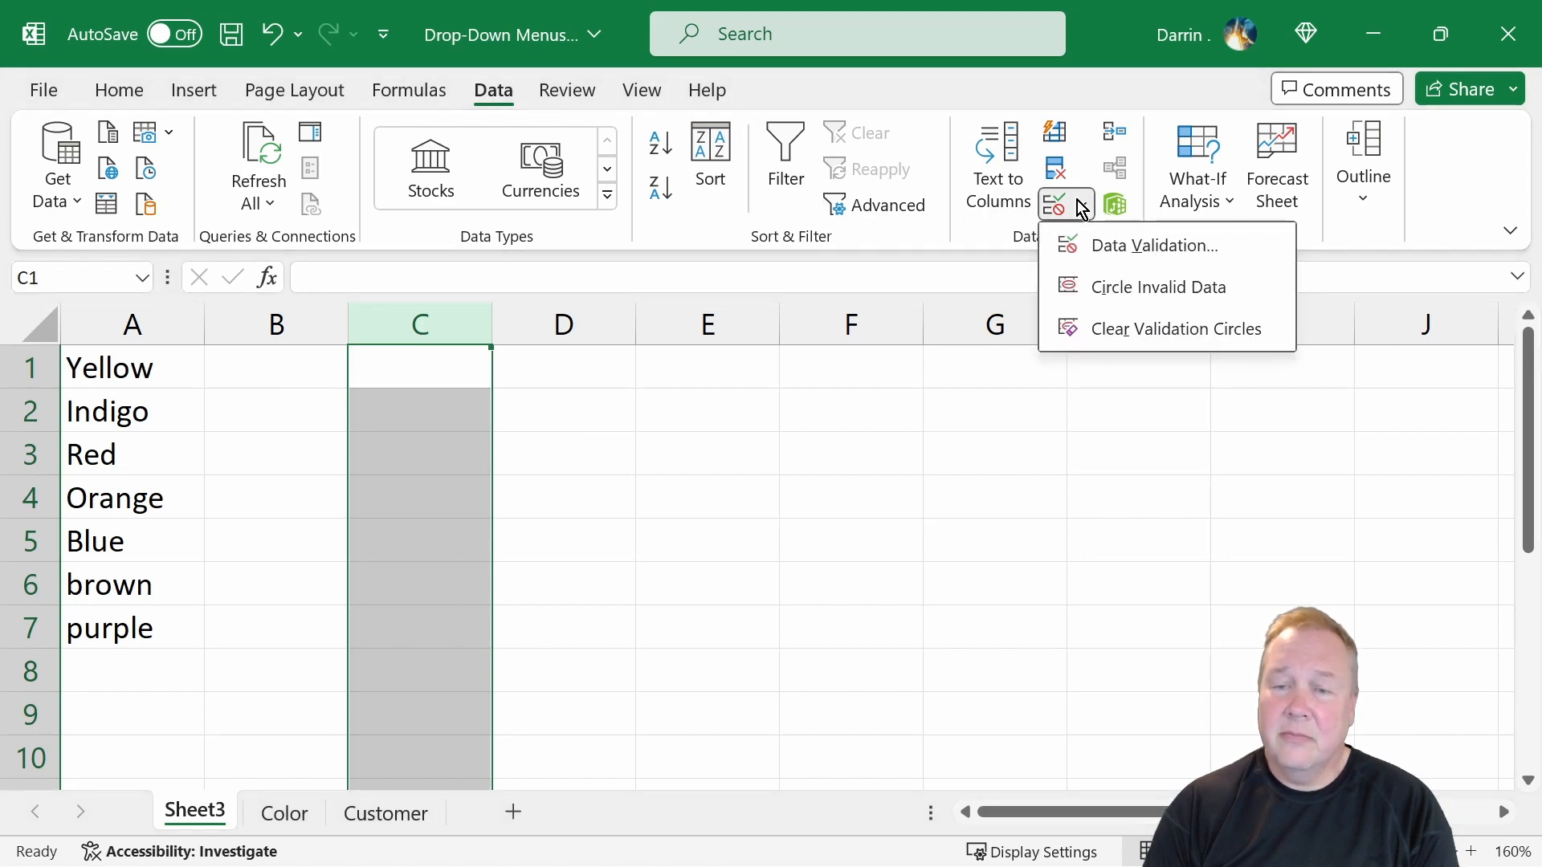
left_click(1101, 247)
left_click(931, 263)
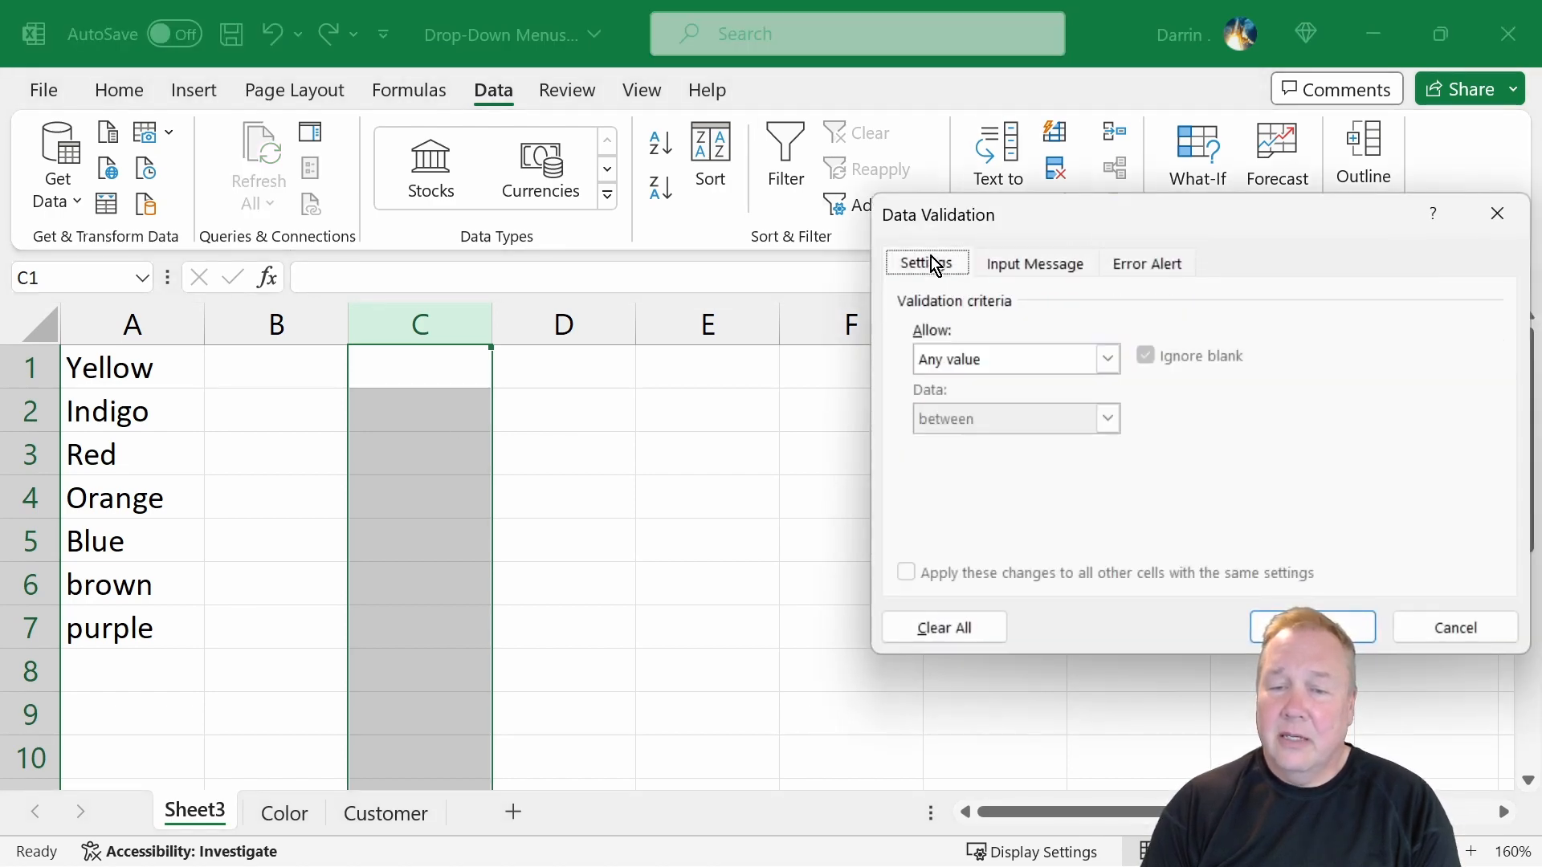
left_click(972, 361)
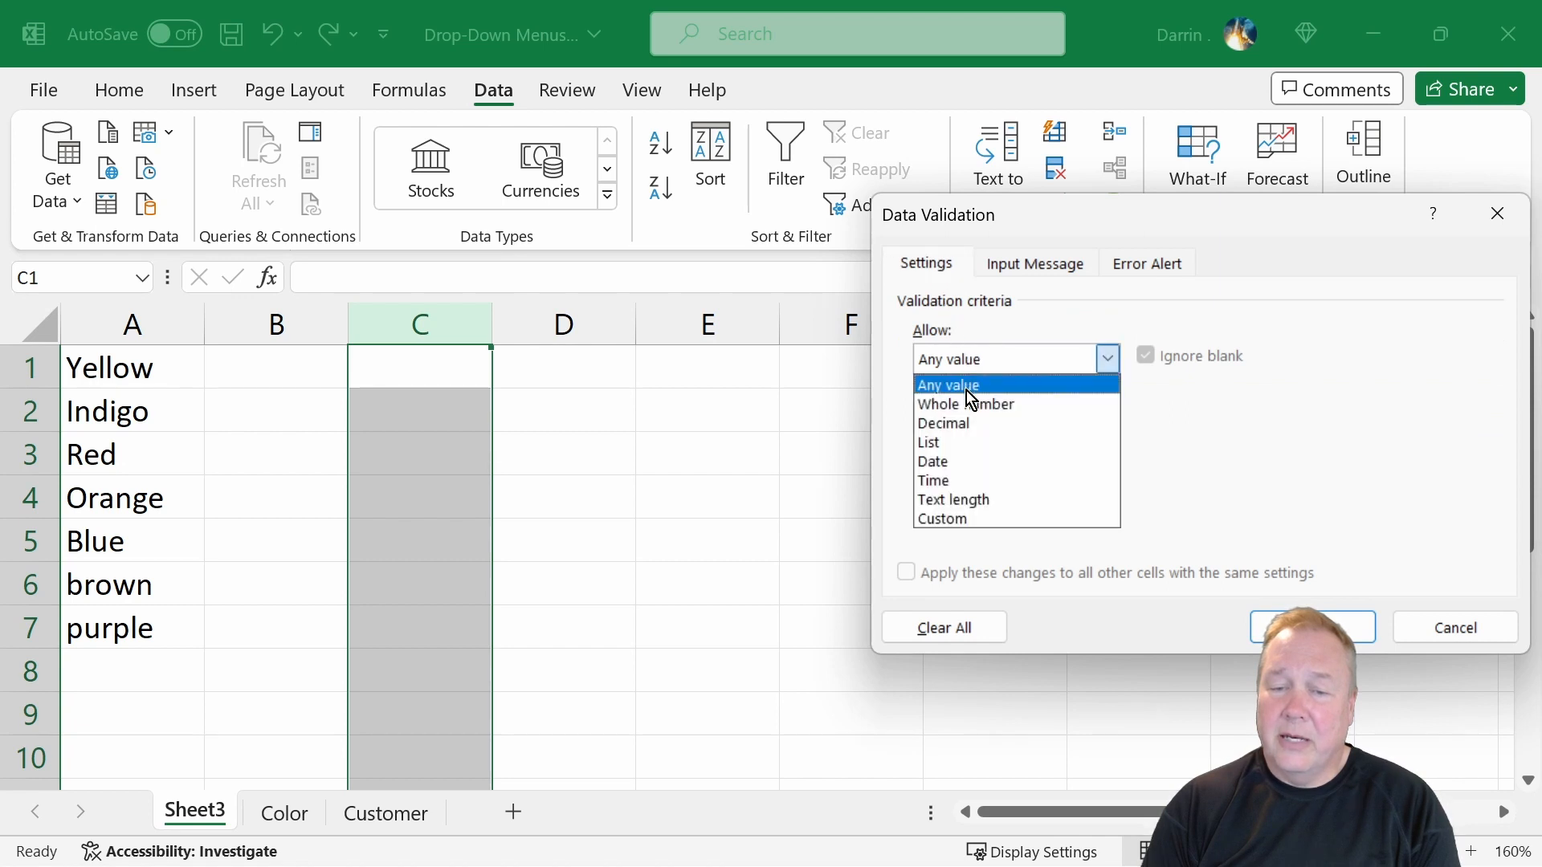
left_click(950, 443)
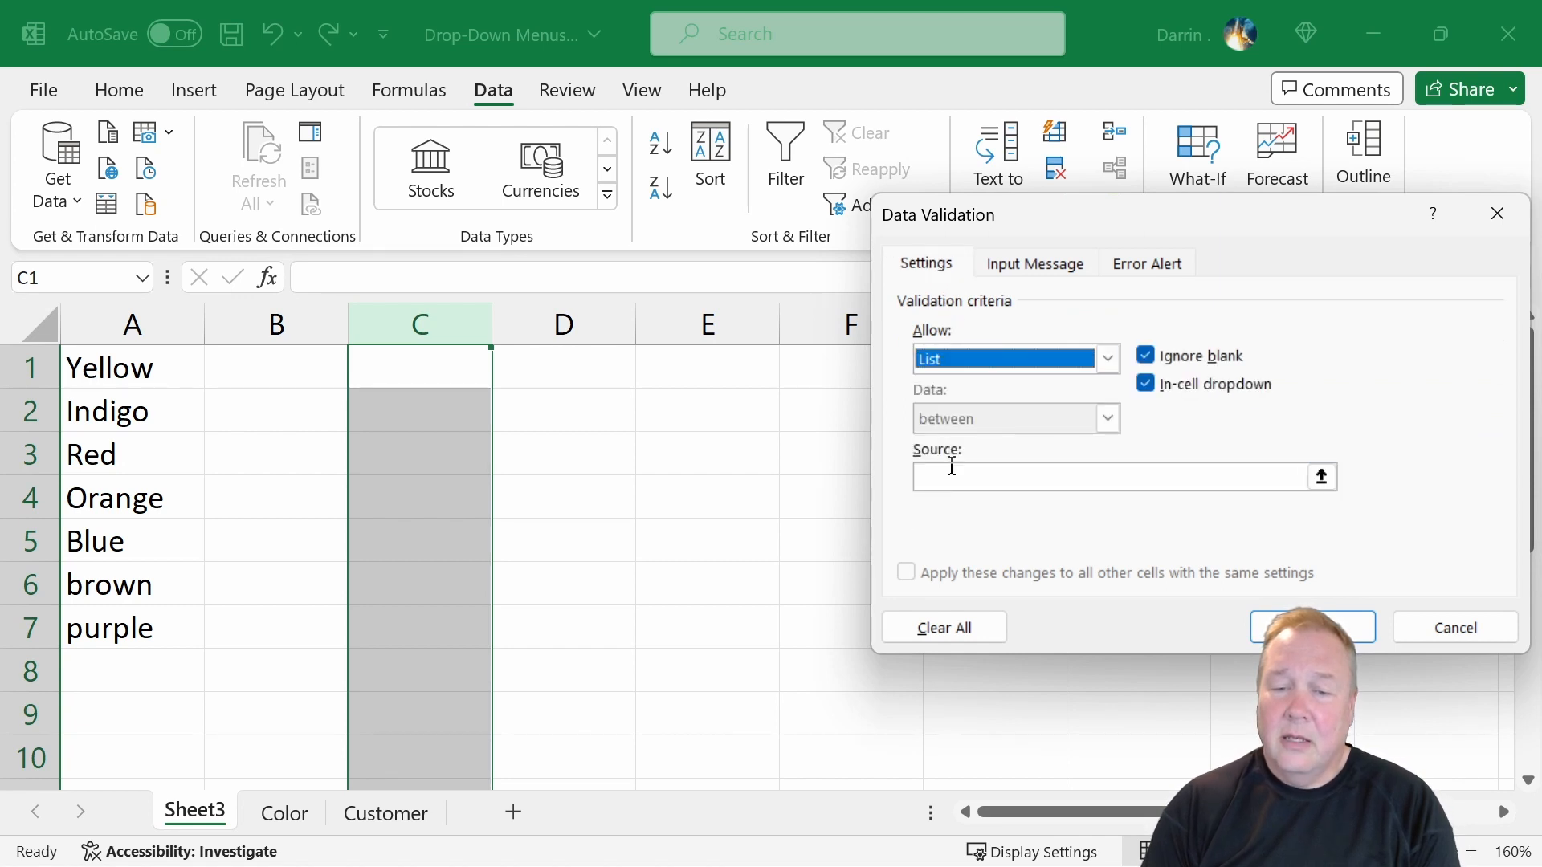
left_click(952, 474)
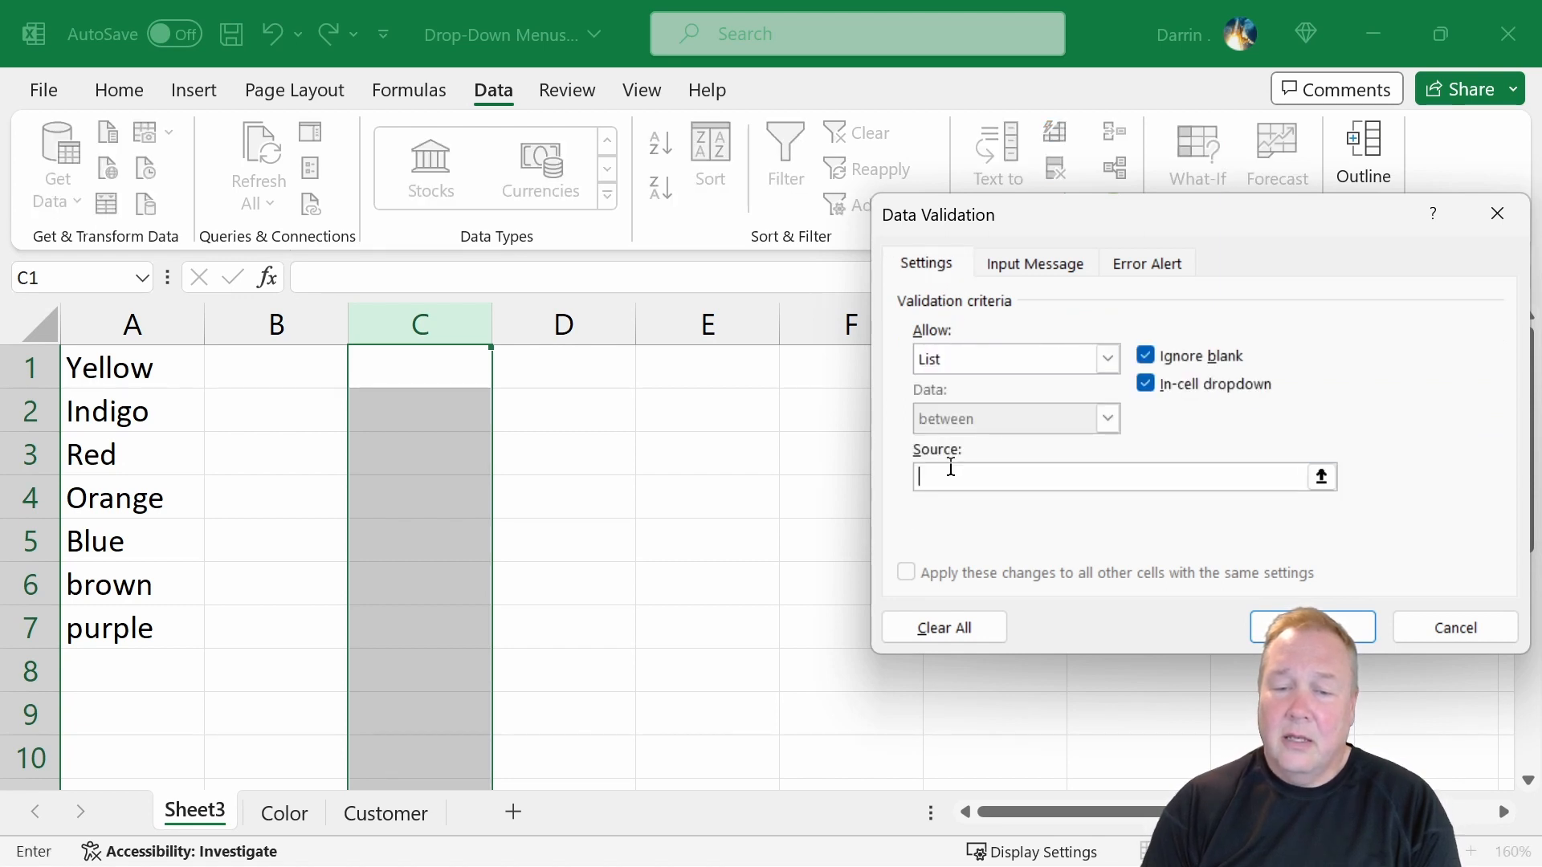
left_click(395, 819)
left_click(153, 334)
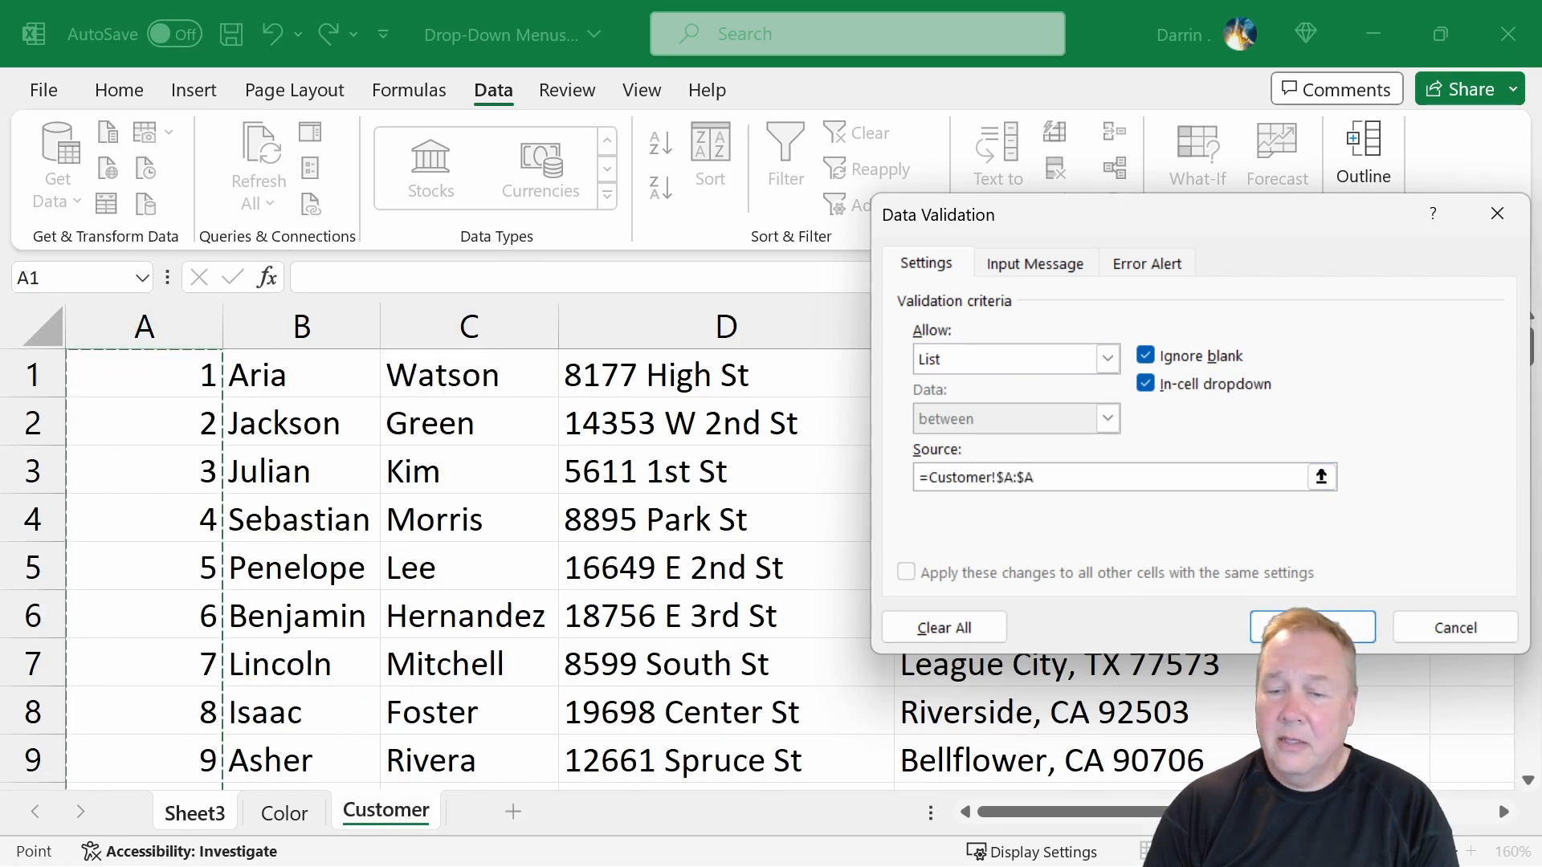
left_click(1312, 627)
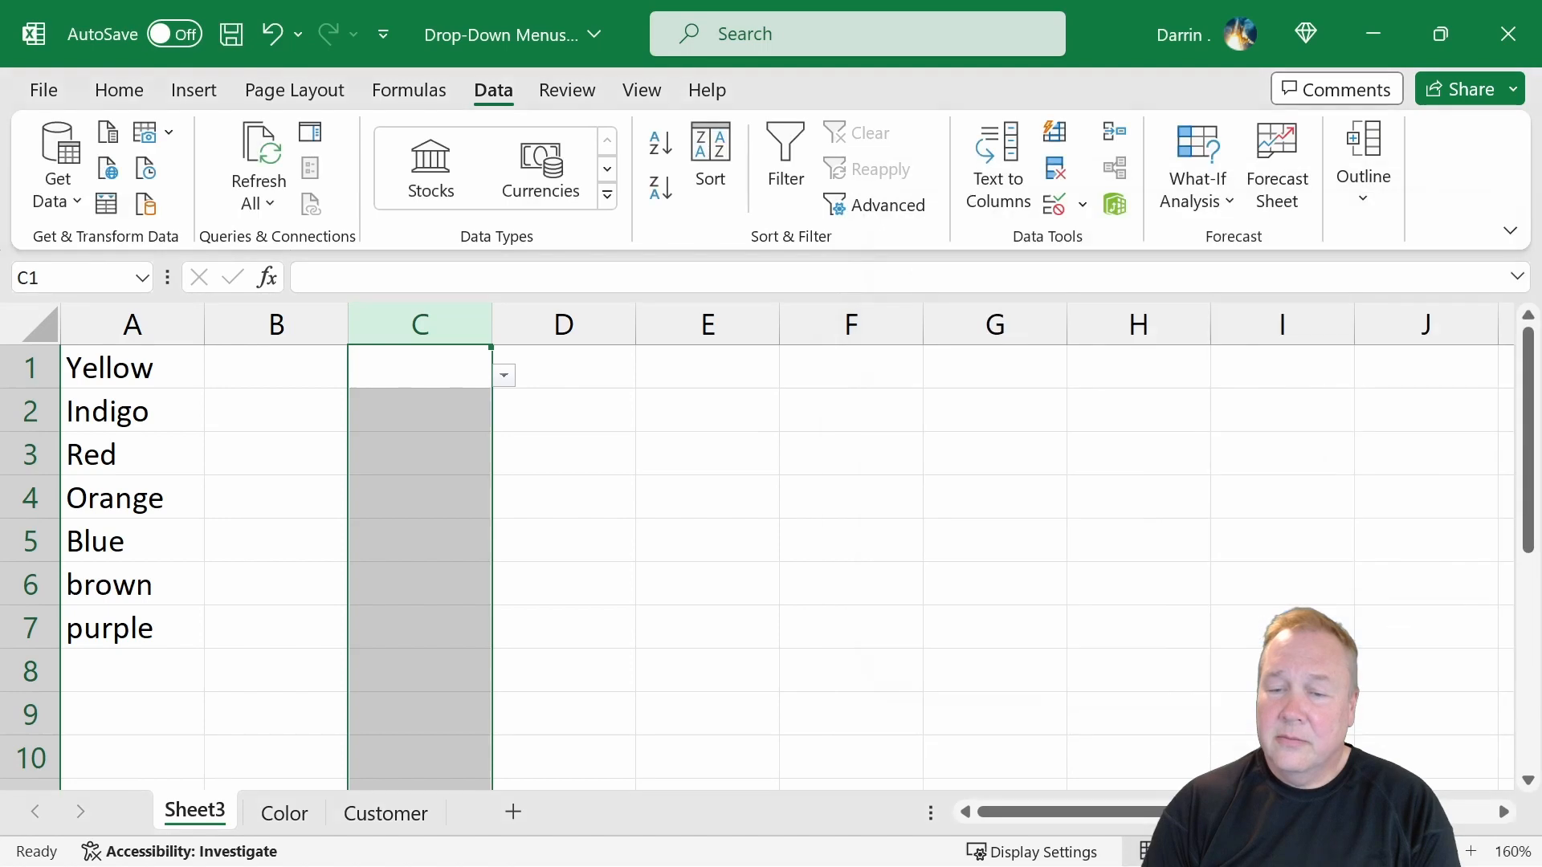
- Enter 50 in cell C1
left_click(448, 378)
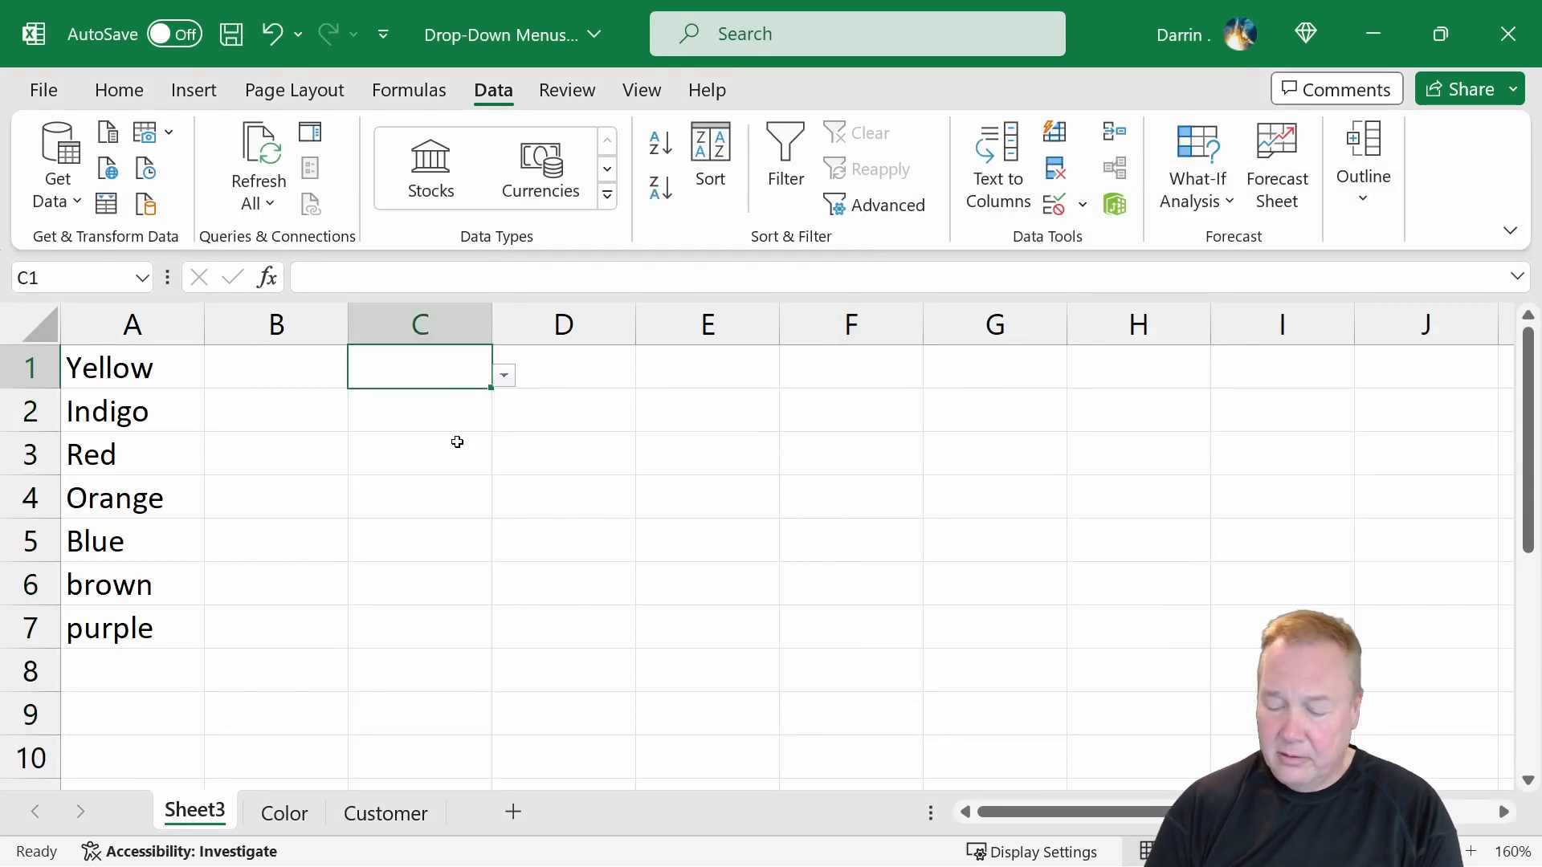
type("50")
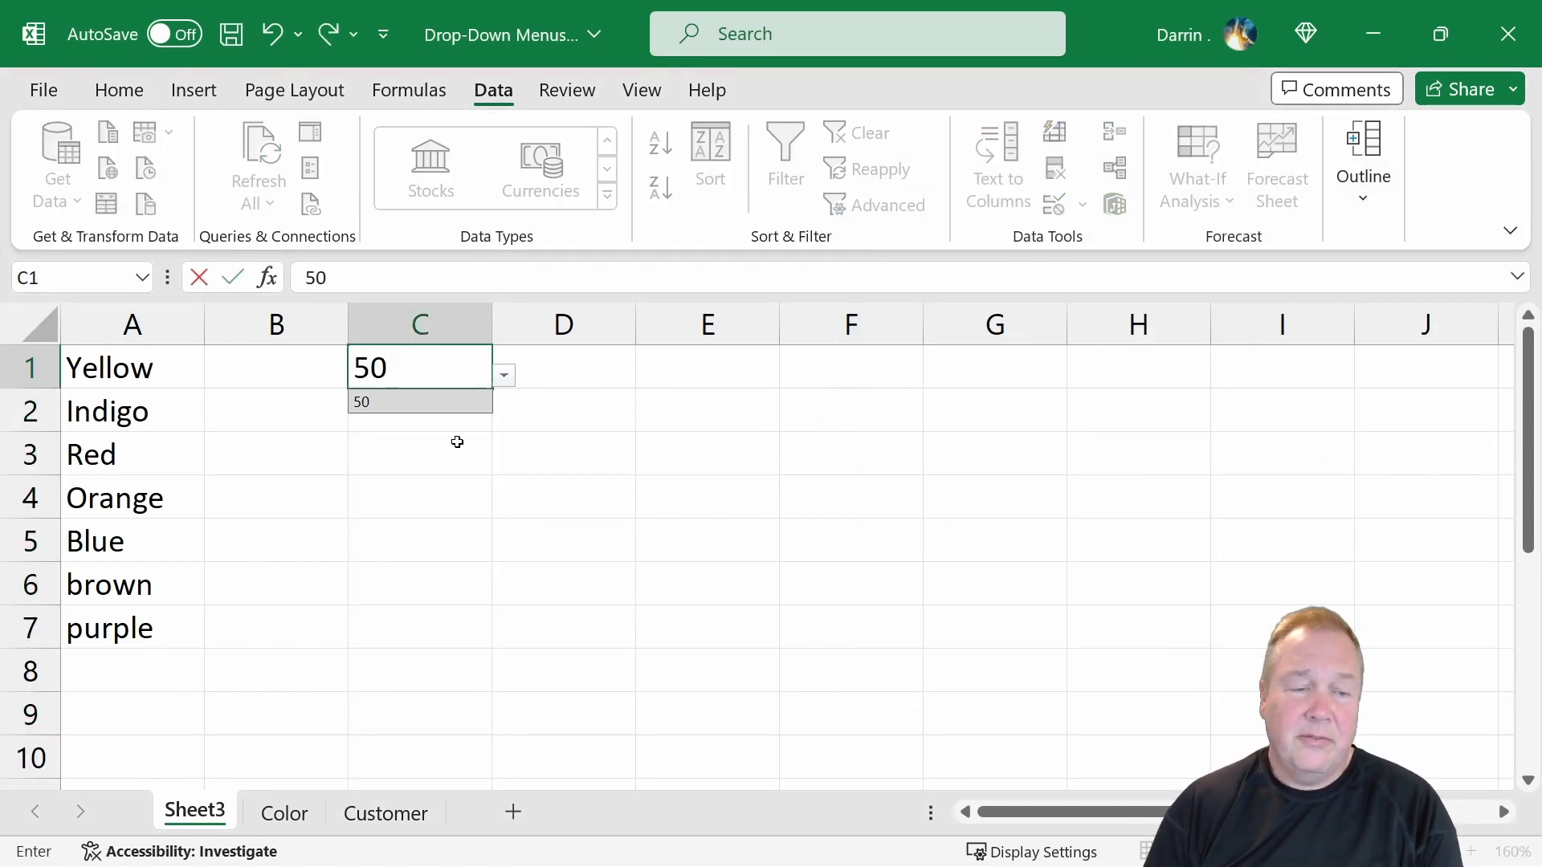
key("Return")
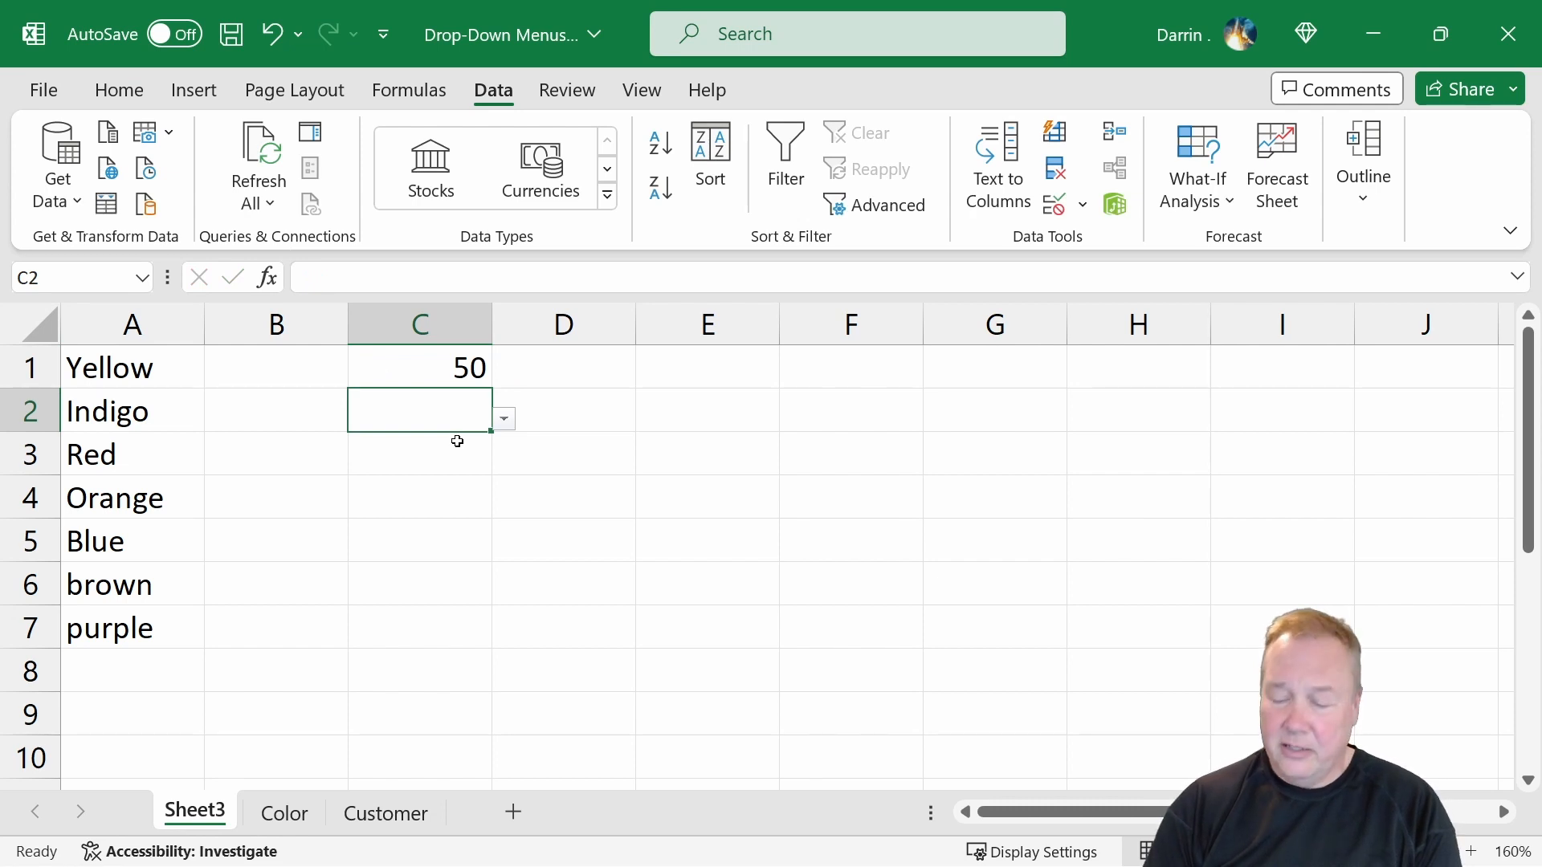
- Test column C's validation by trying to enter 948 in cell C2, and cancel the entry
type("948")
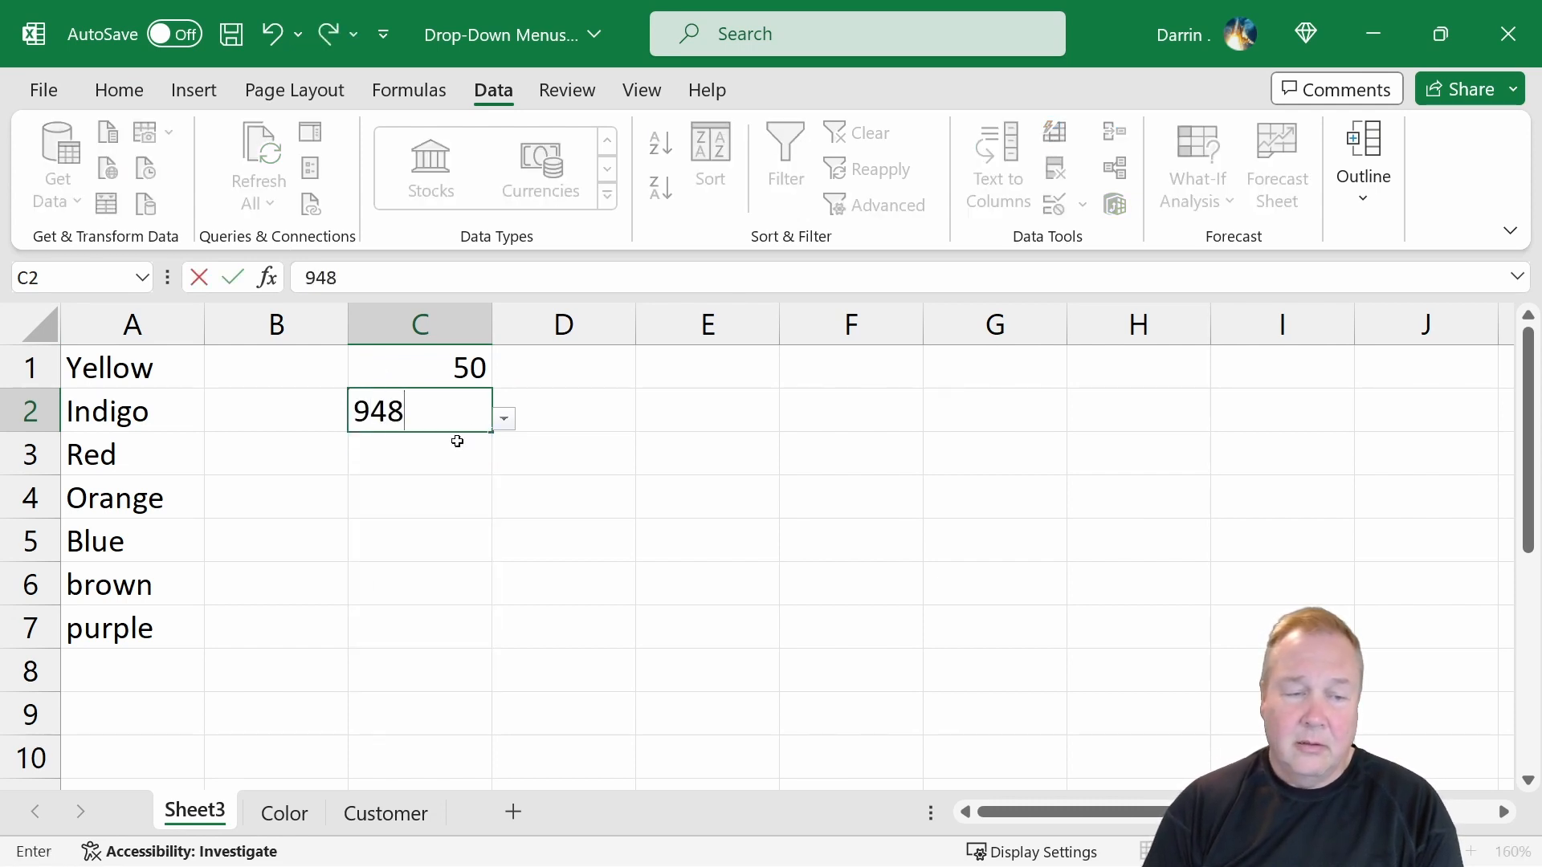
key("Return")
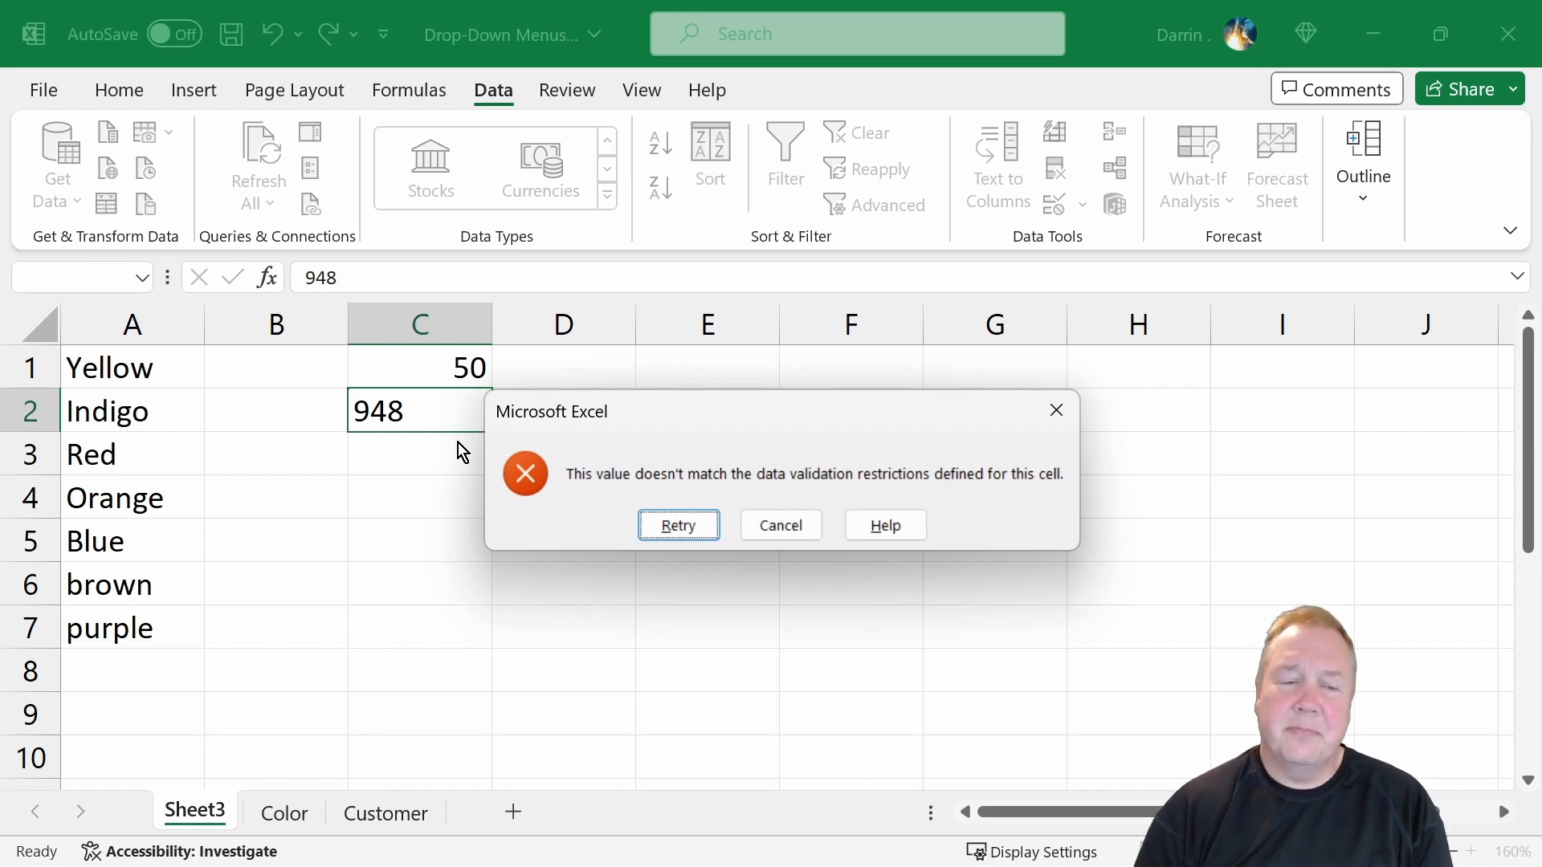
left_click(765, 530)
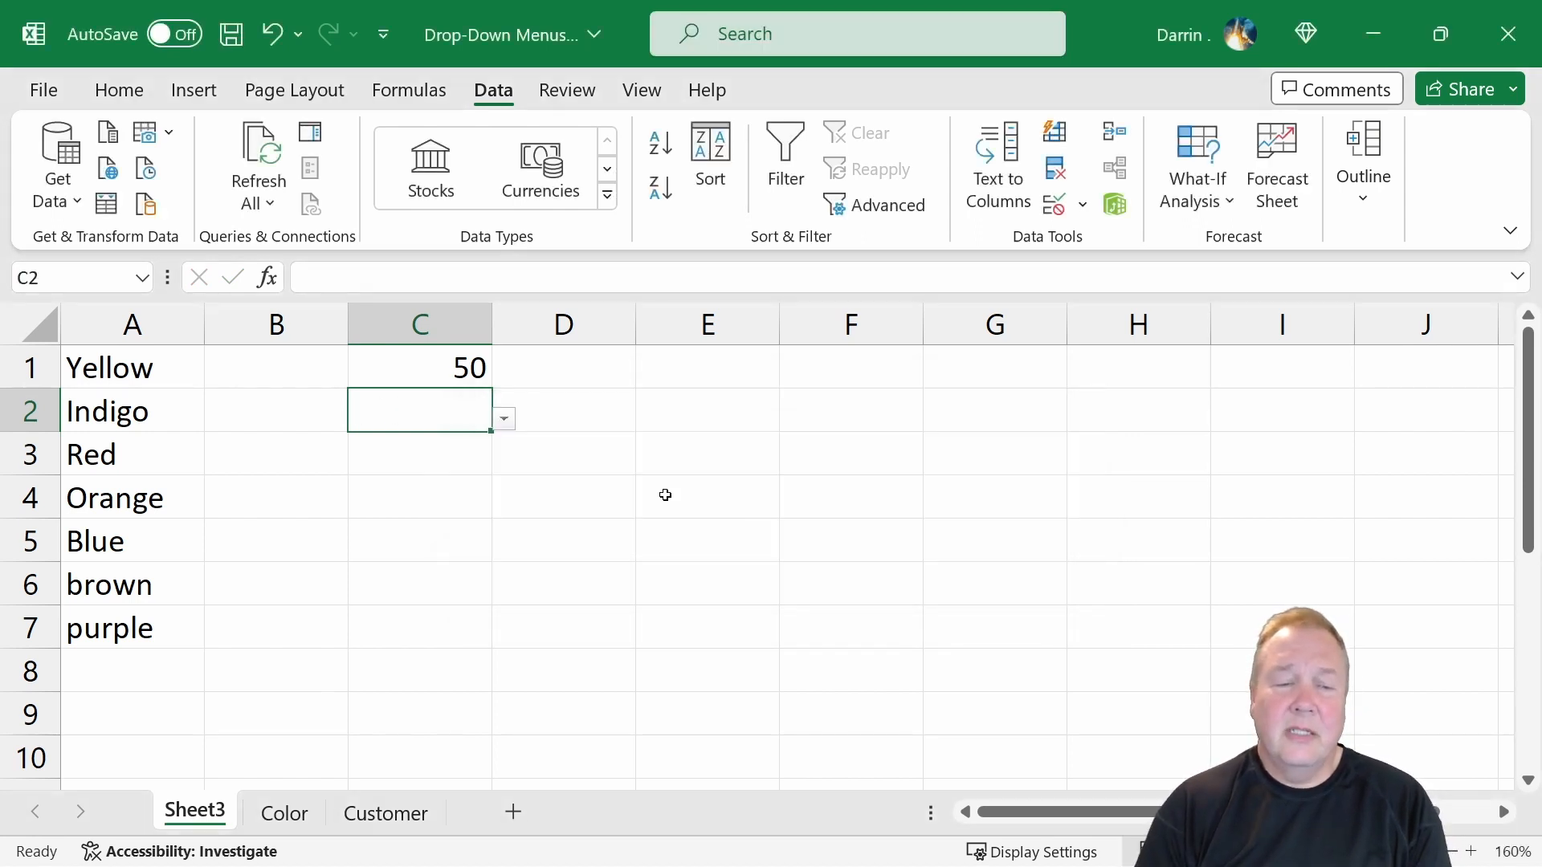
- Enter =VLOOKUP(C1,Customer!A:E,2,FALSE) in cell D1 of Sheet3, taking the table range from the Customer sheet
left_click(440, 353)
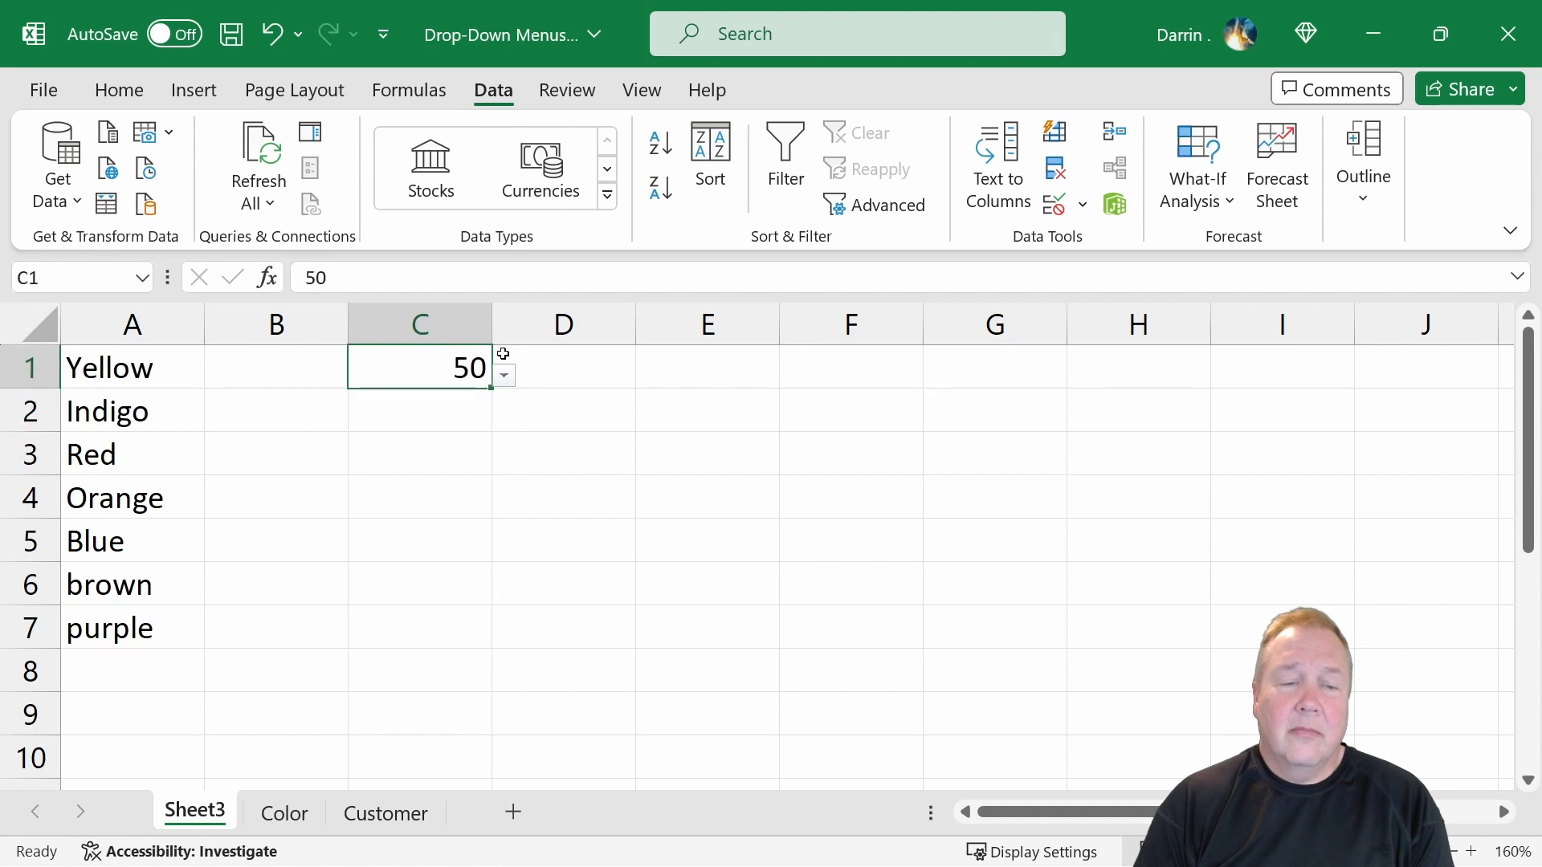
left_click(572, 369)
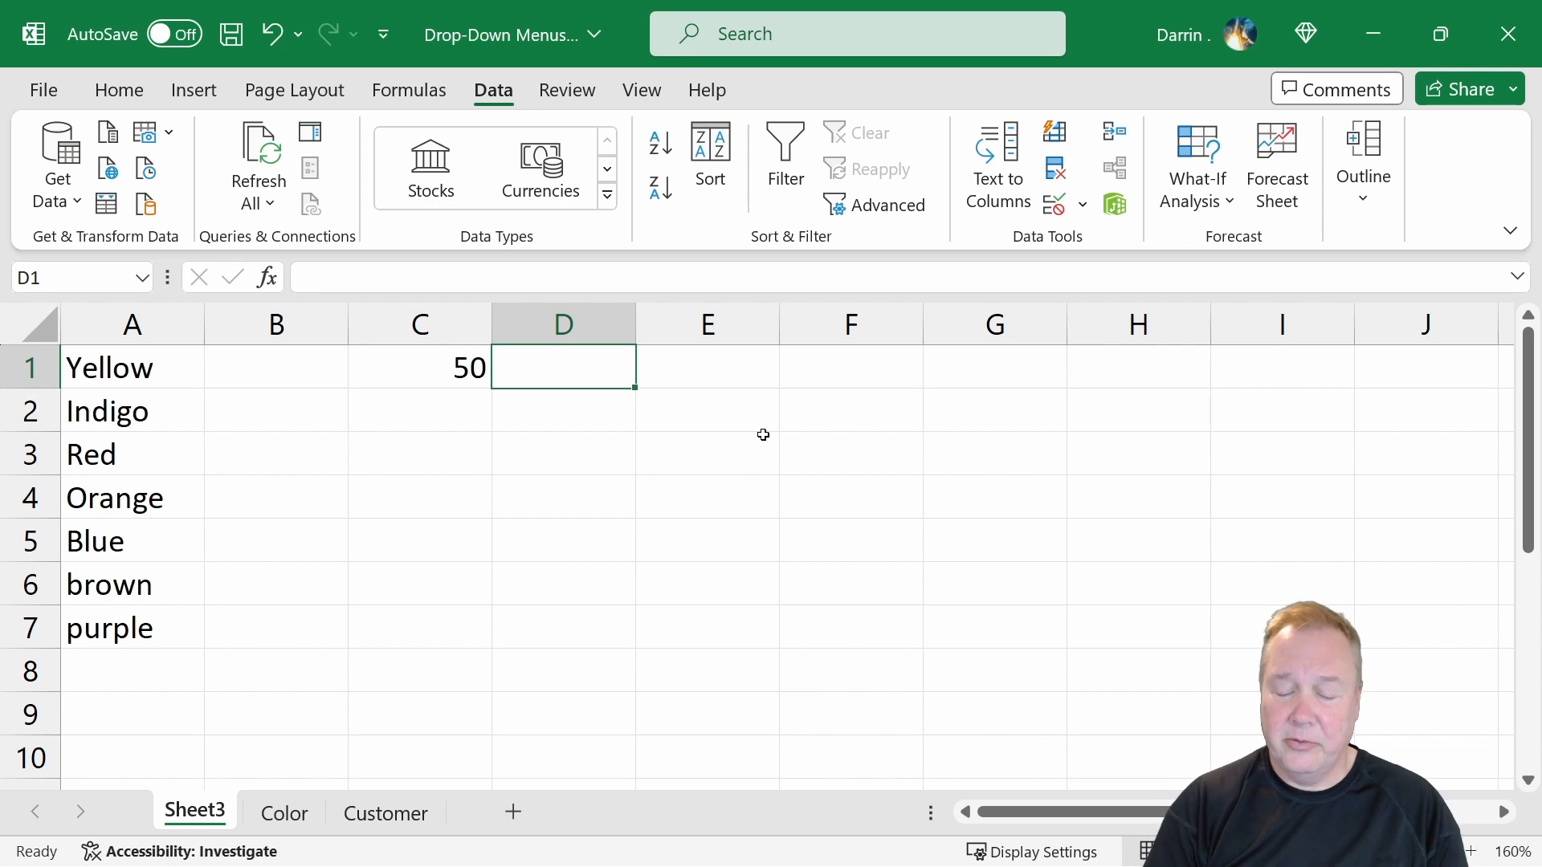
type("=")
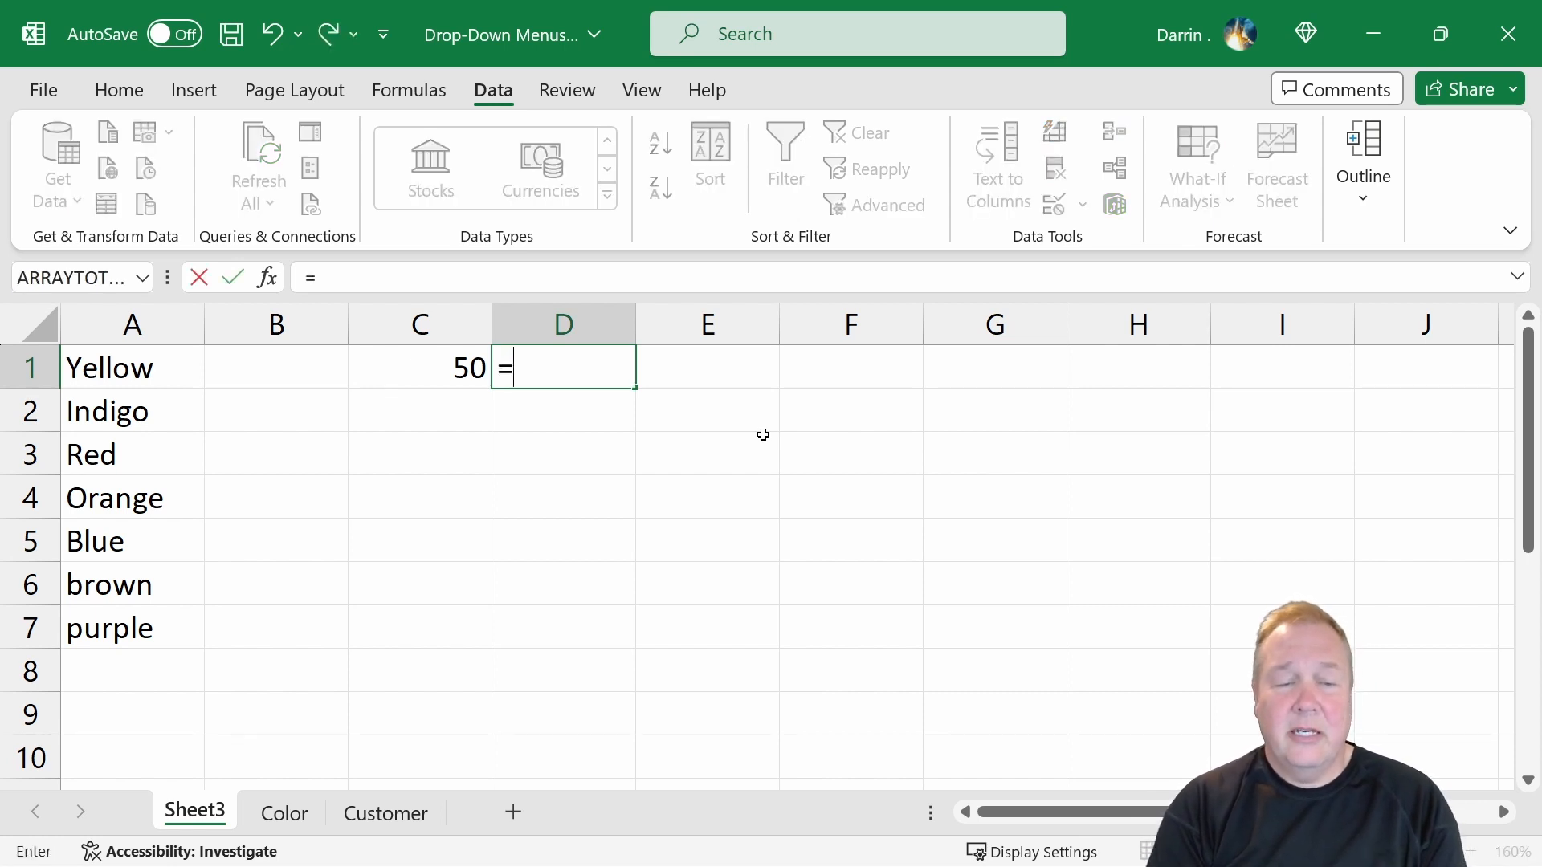
type("vlookup(")
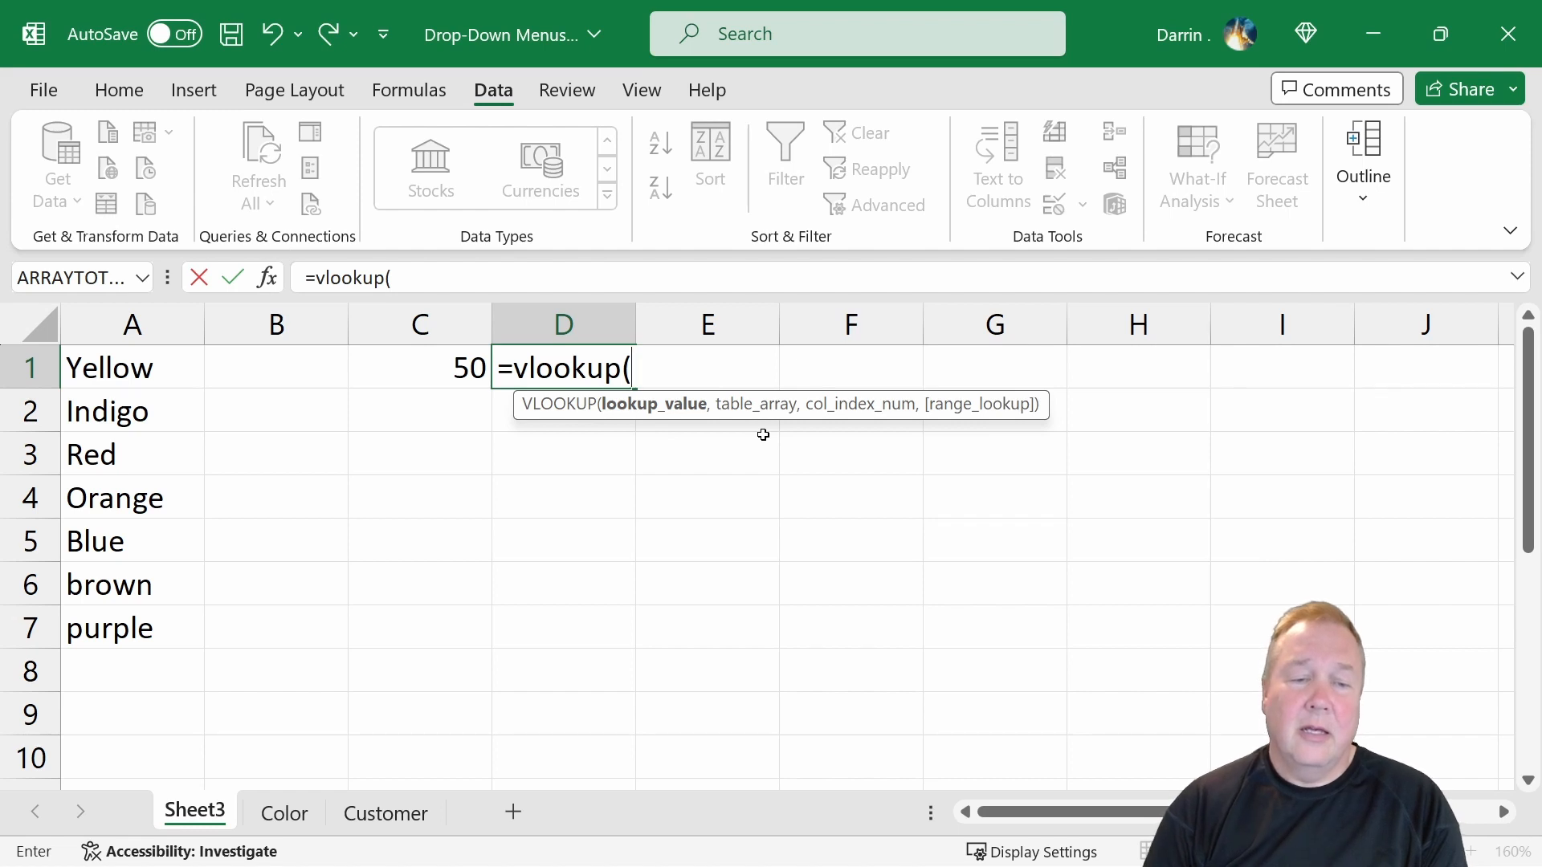
left_click(457, 369)
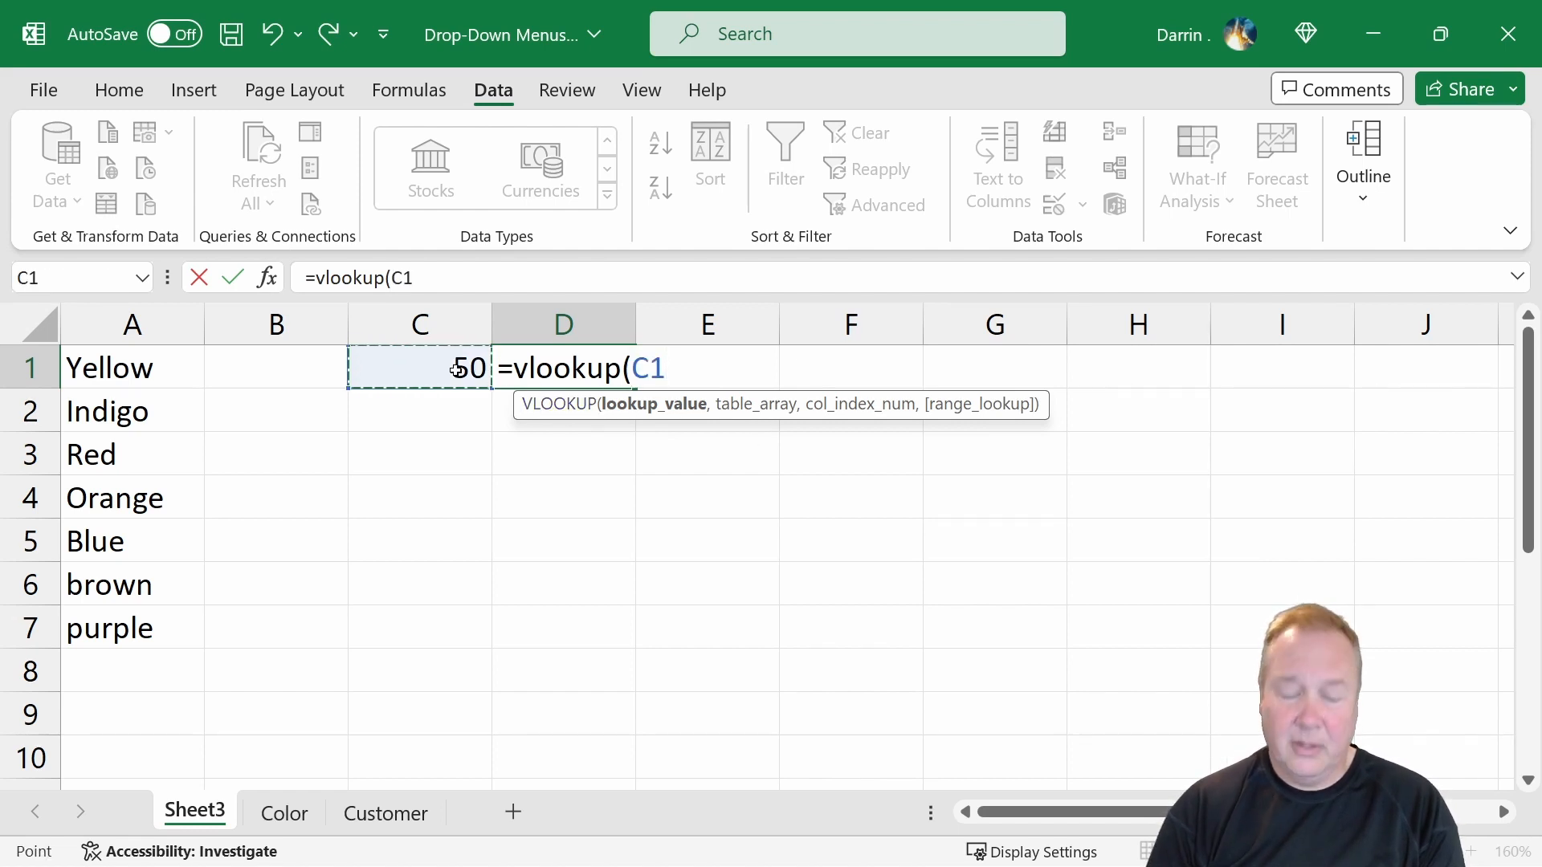
type(",")
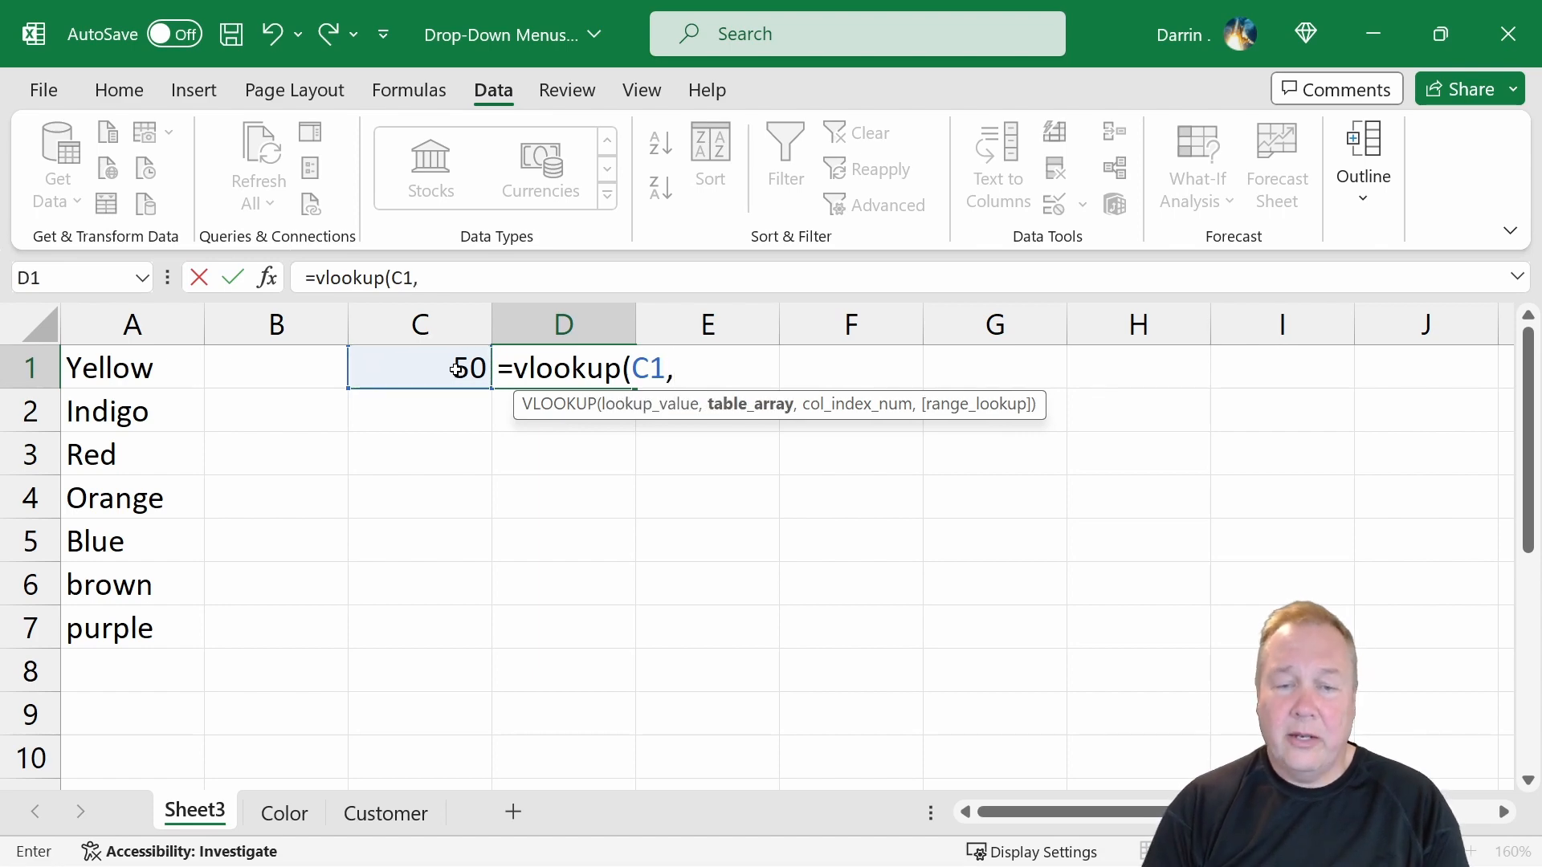
left_click(406, 814)
left_click_drag(172, 323, 996, 342)
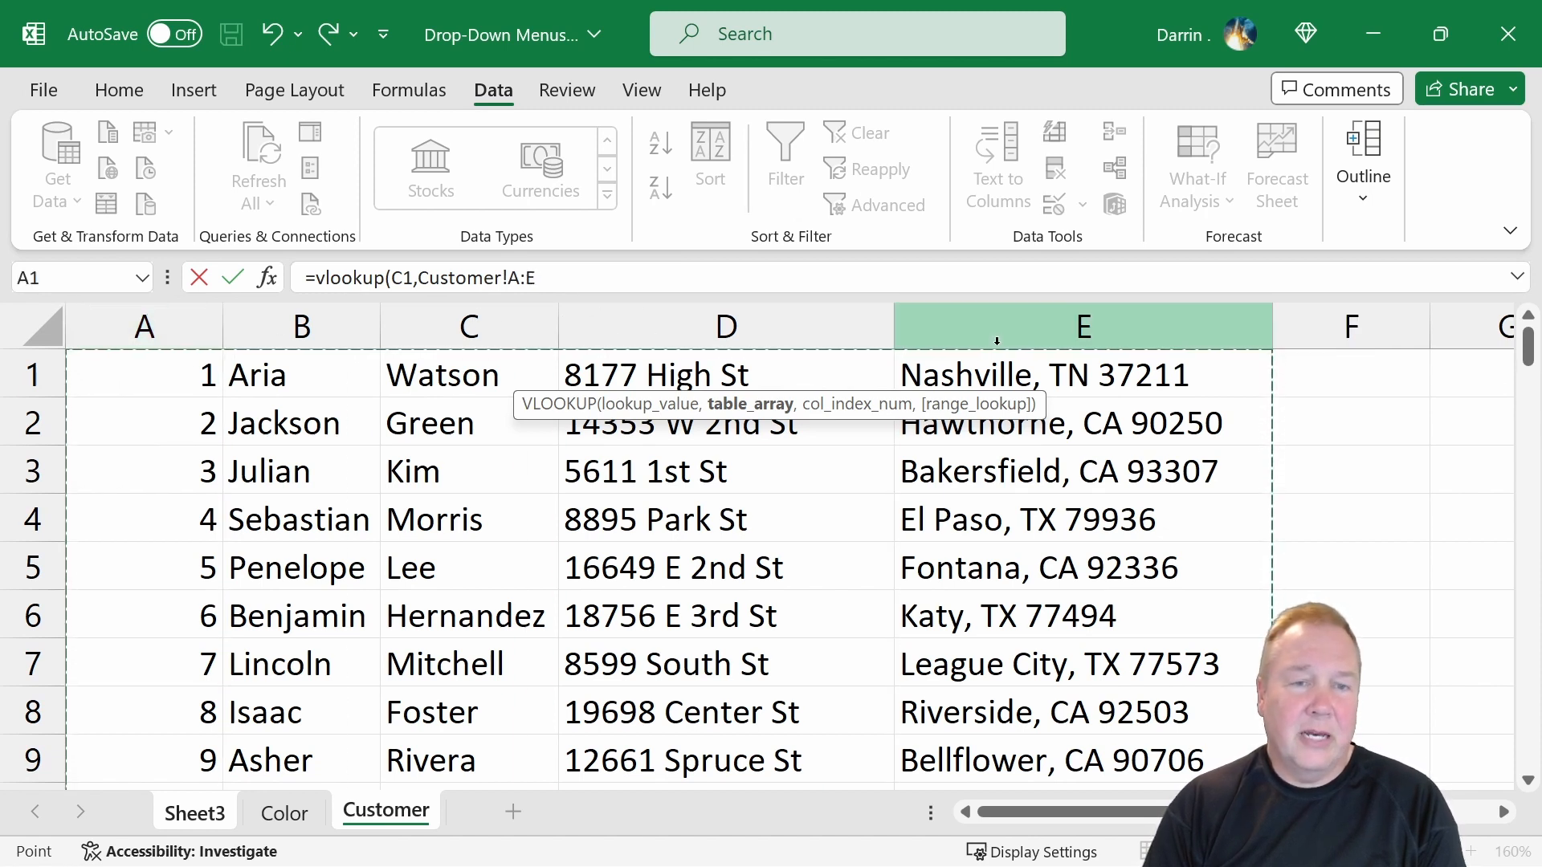
left_click(607, 277)
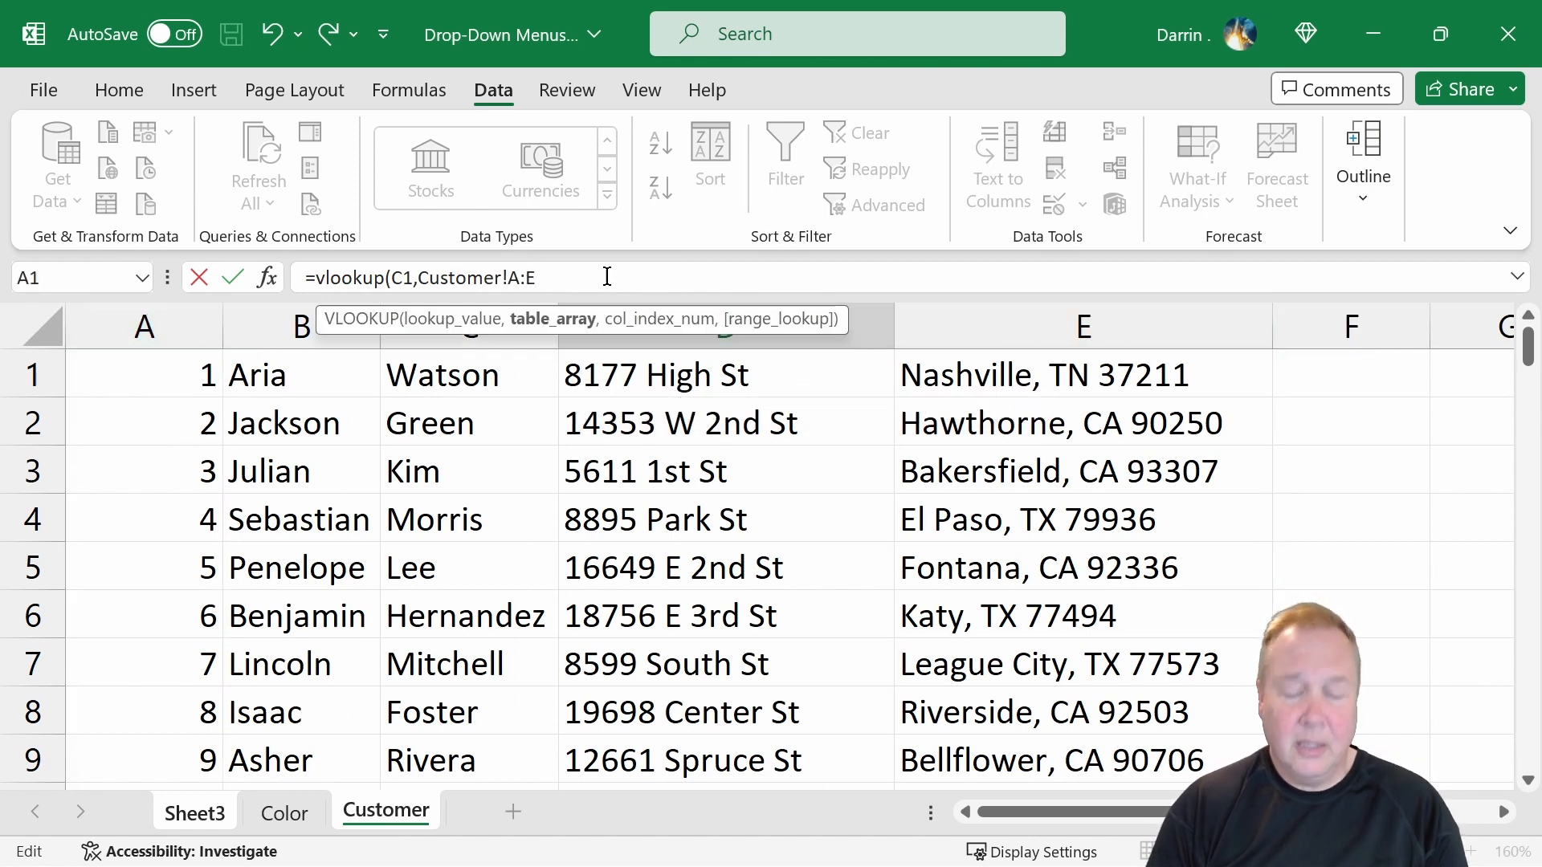
type(",")
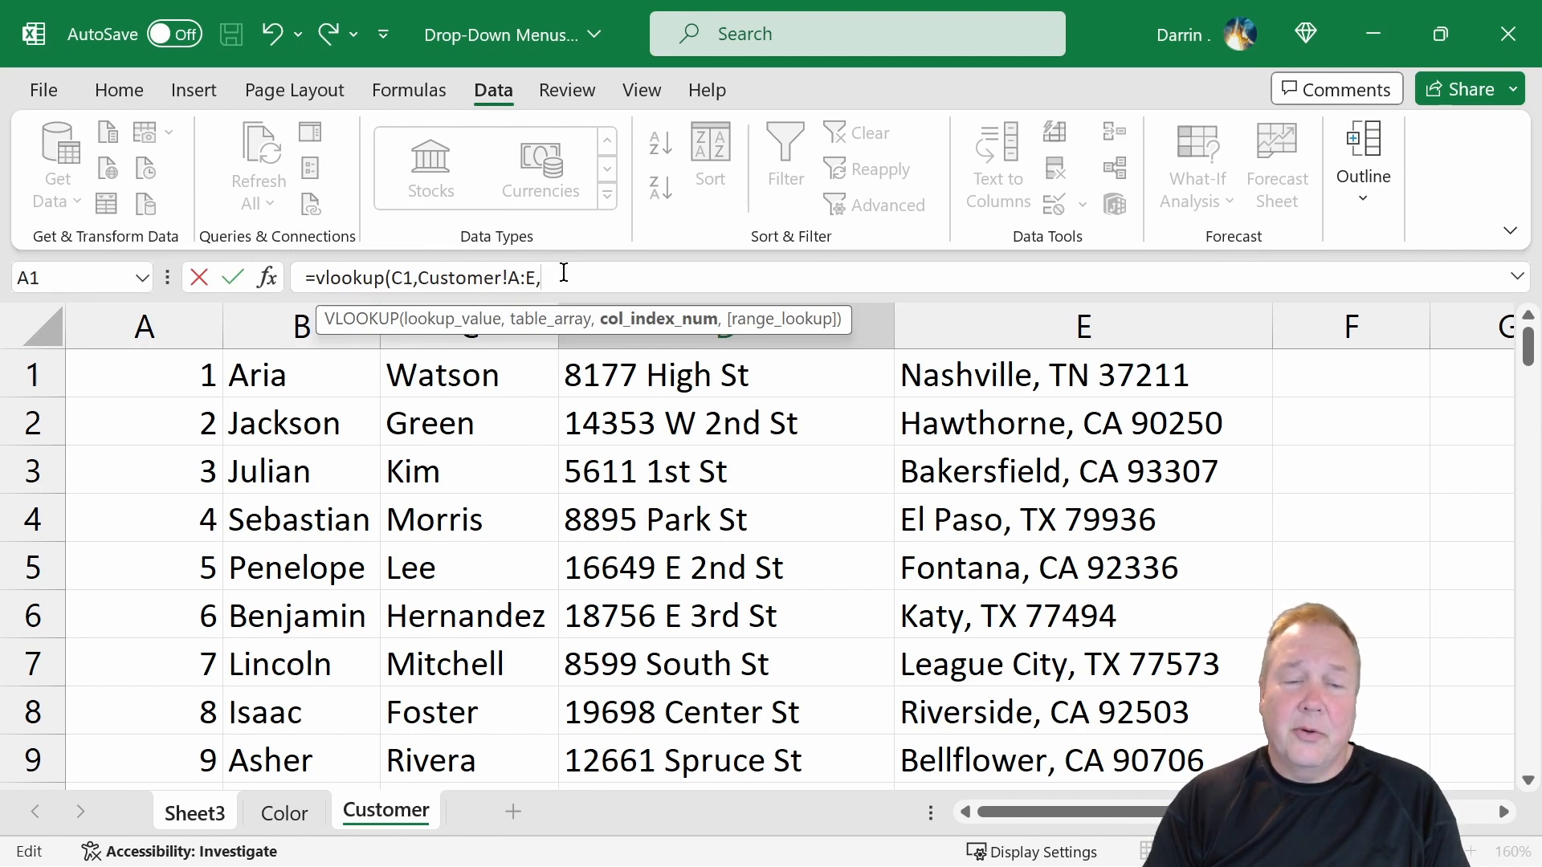
type("2,")
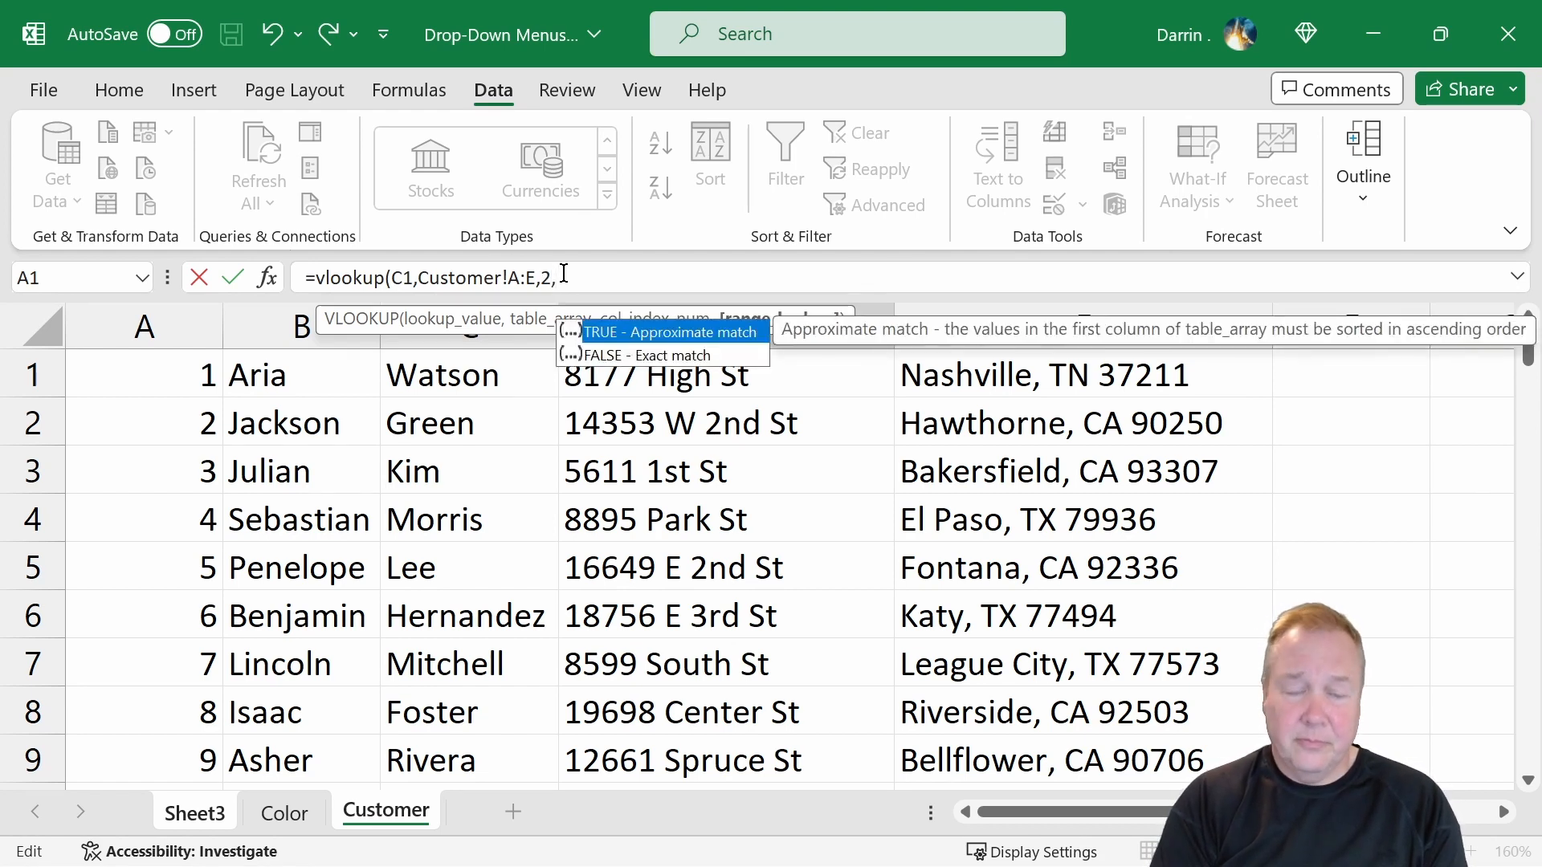
type("FALSE")
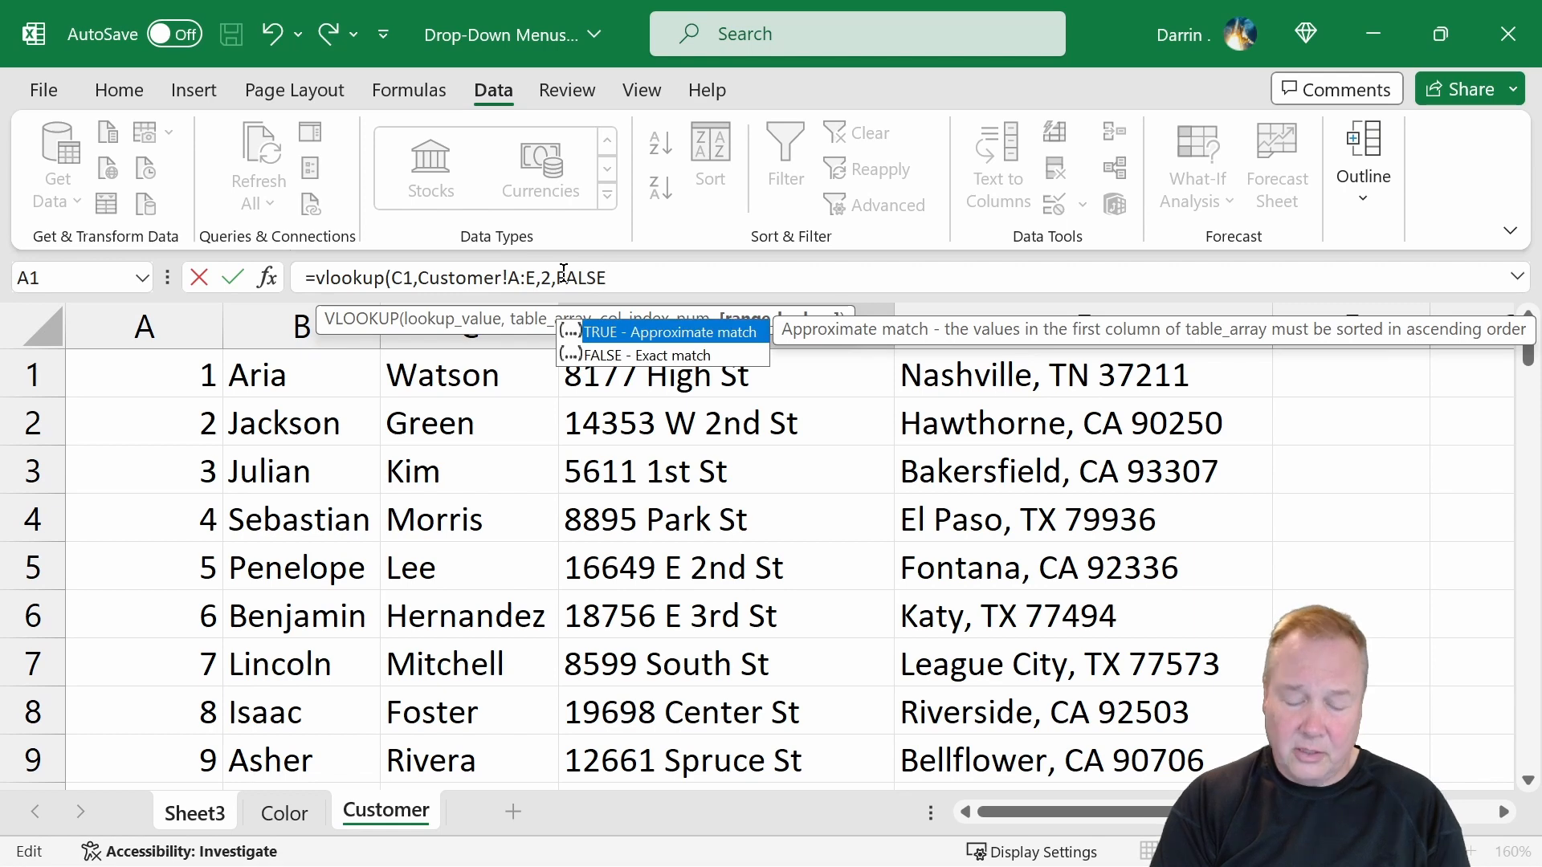
type(")")
key("Return")
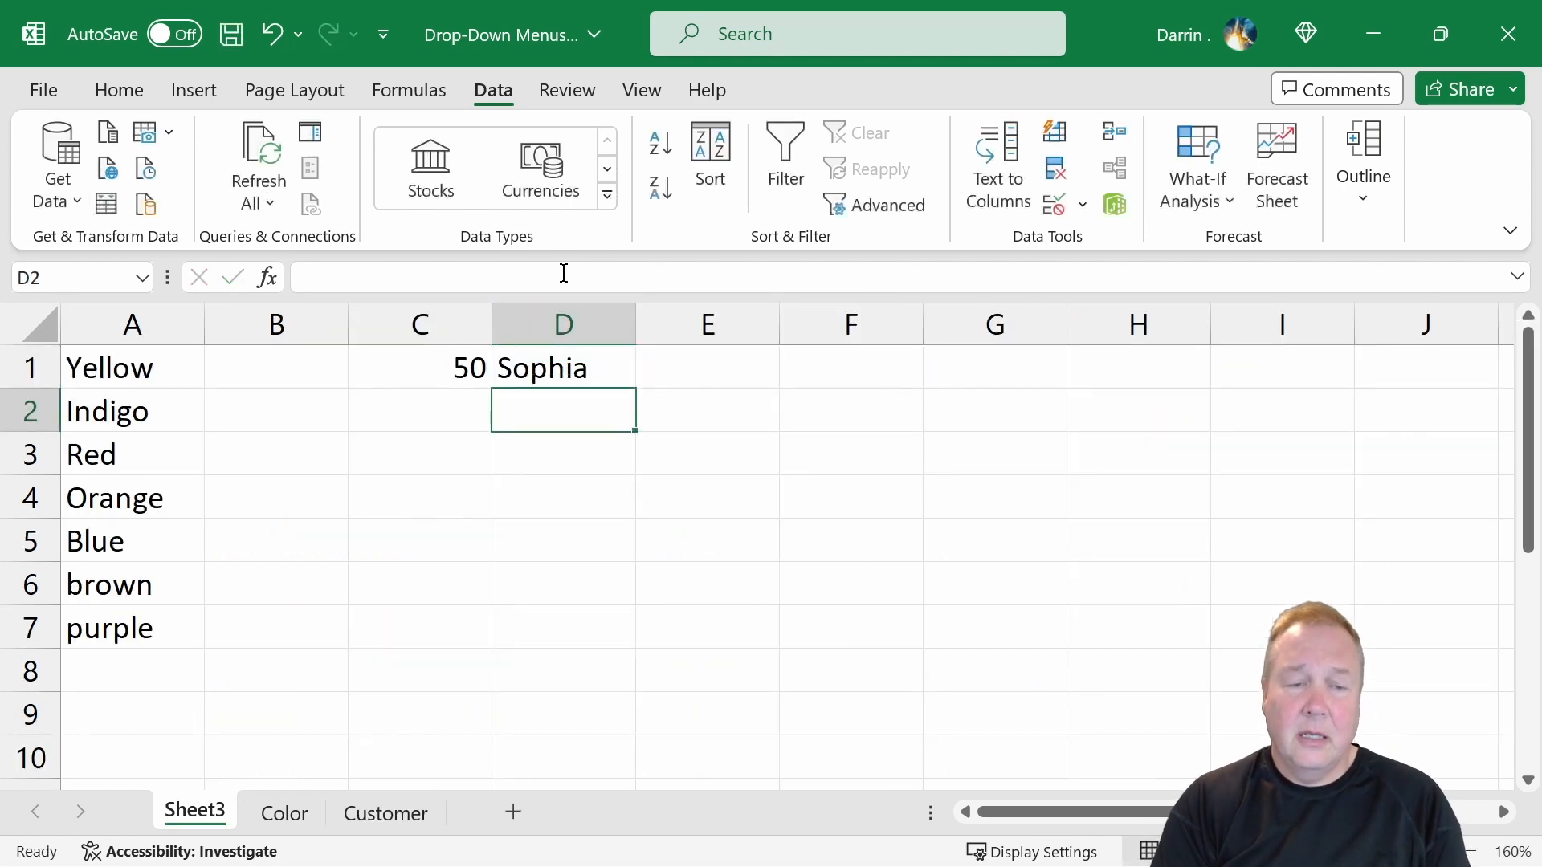
- Lock the column references in D1's formula so it reads =VLOOKUP($C1,Customer!$A:$E,2,FALSE)
key("Up")
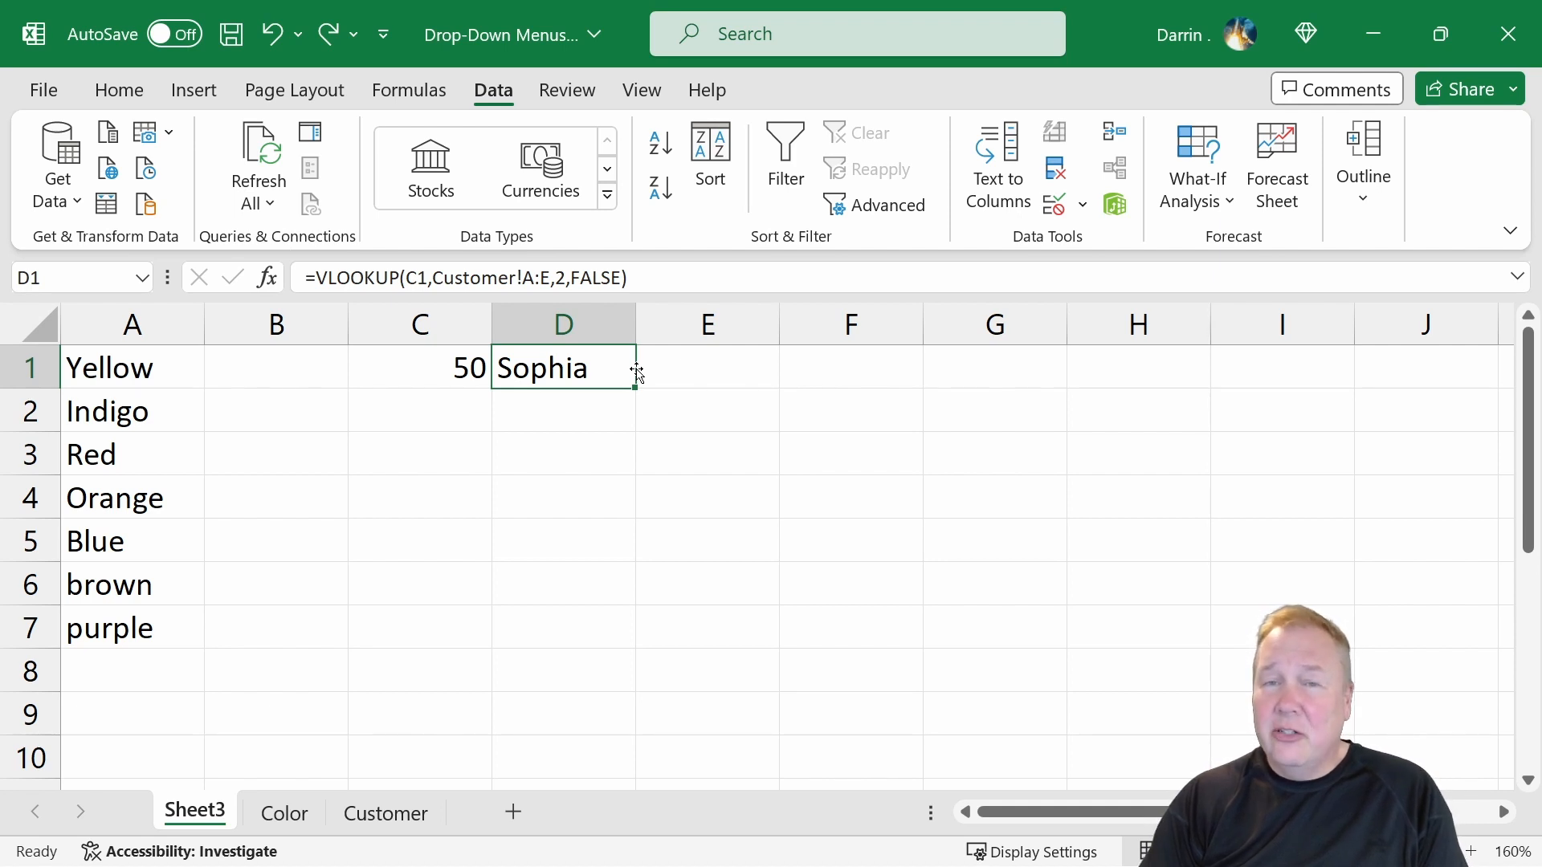
left_click(405, 275)
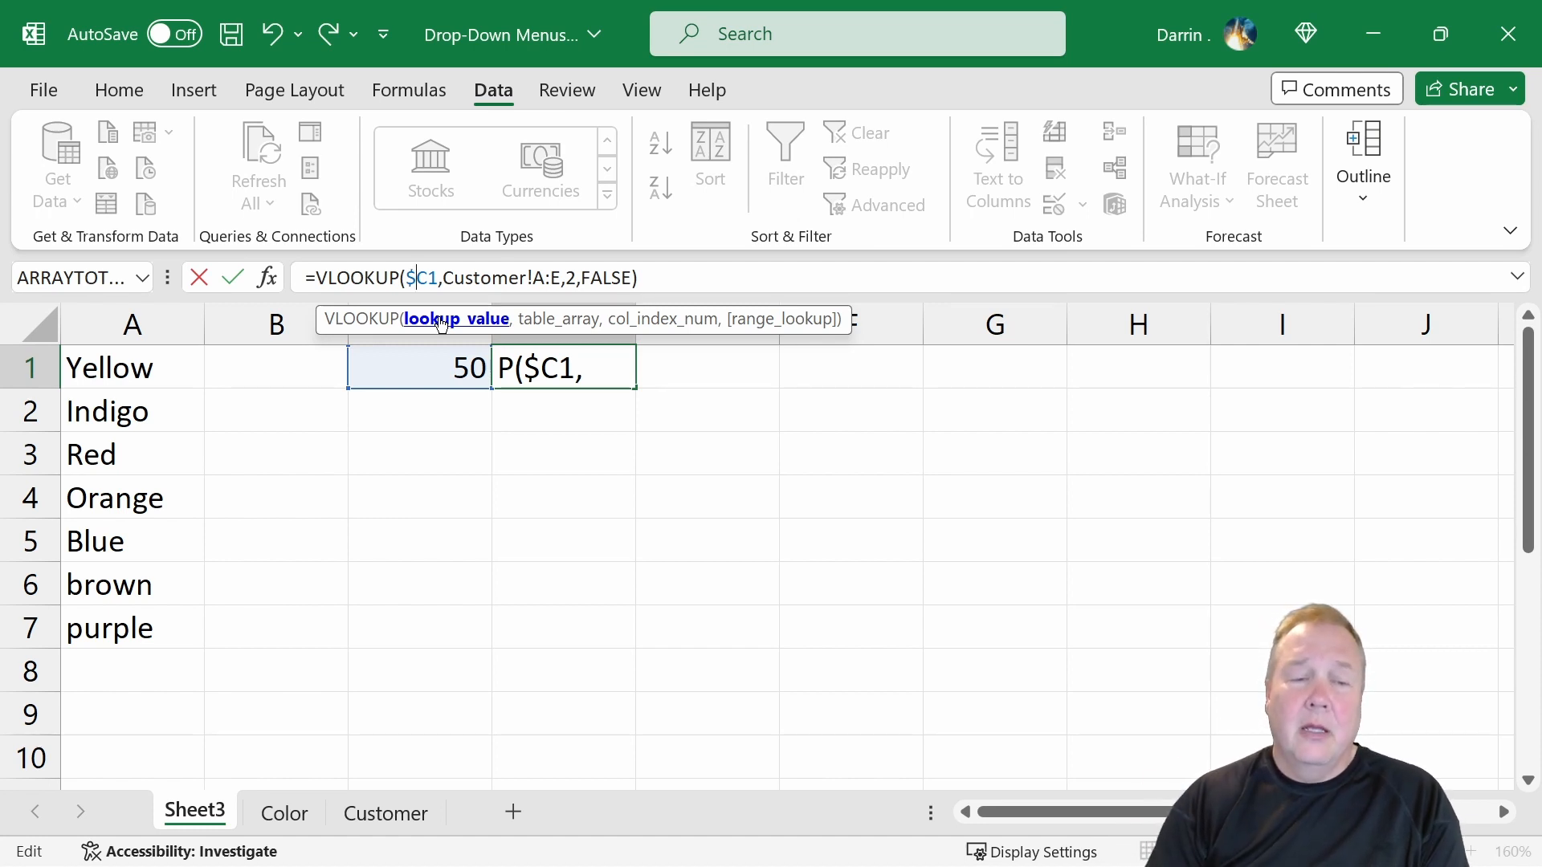
left_click(536, 277)
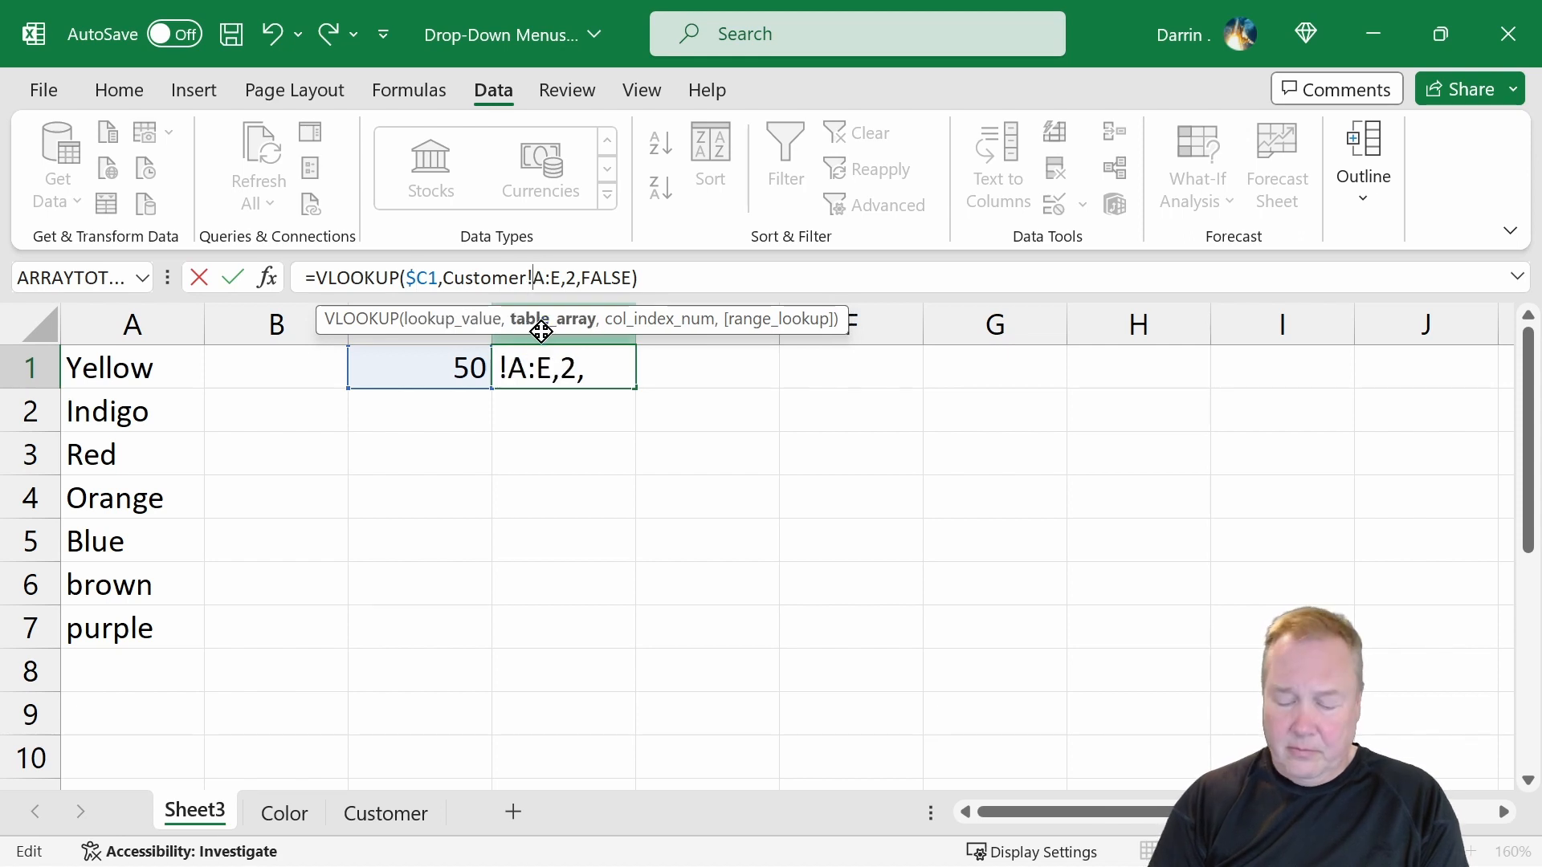
type("$A:")
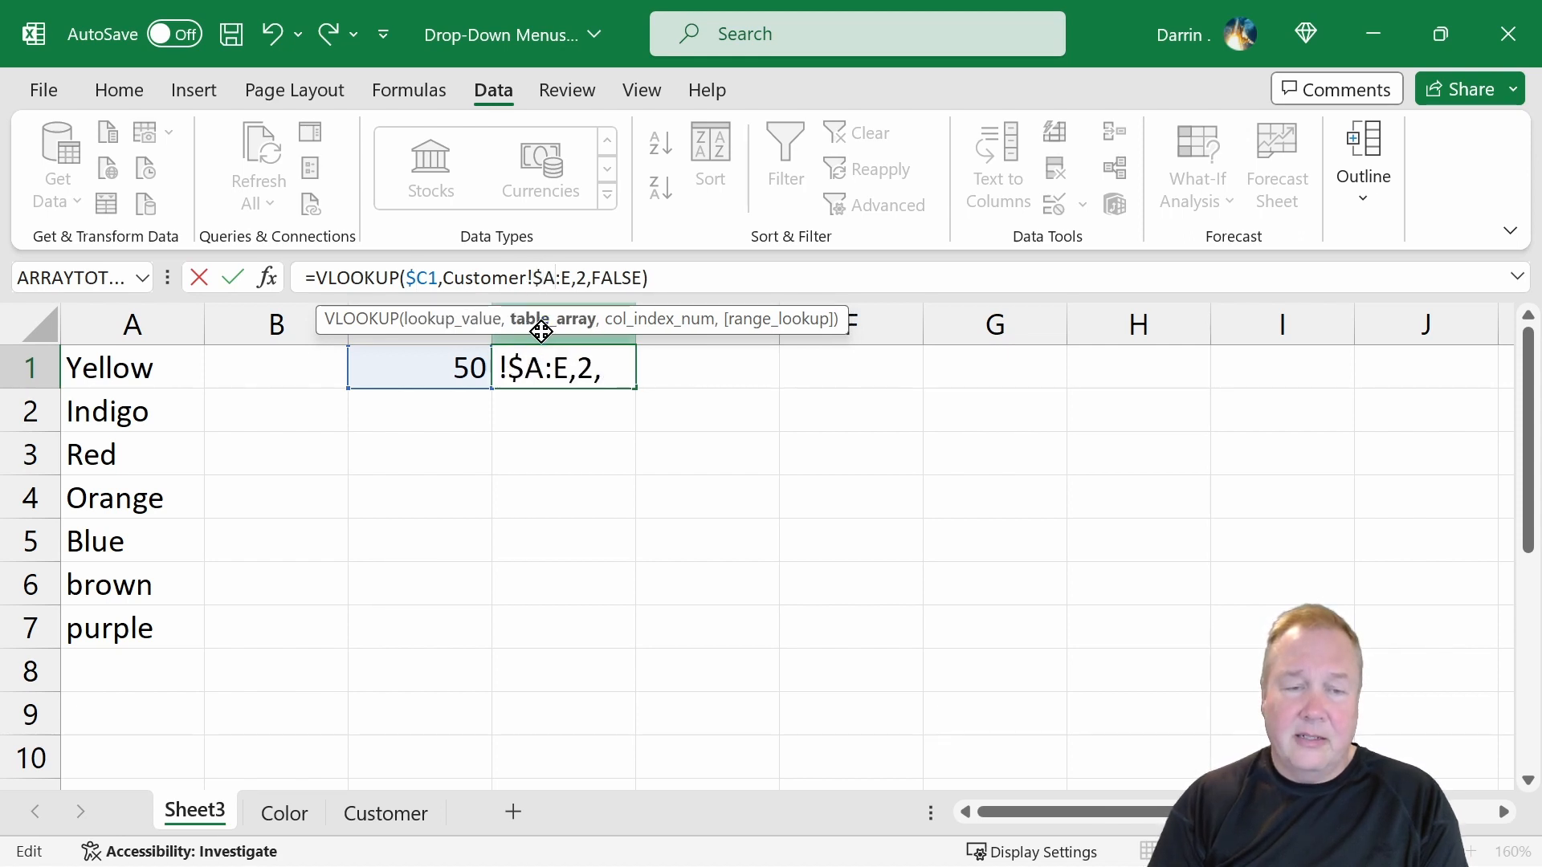
type("$")
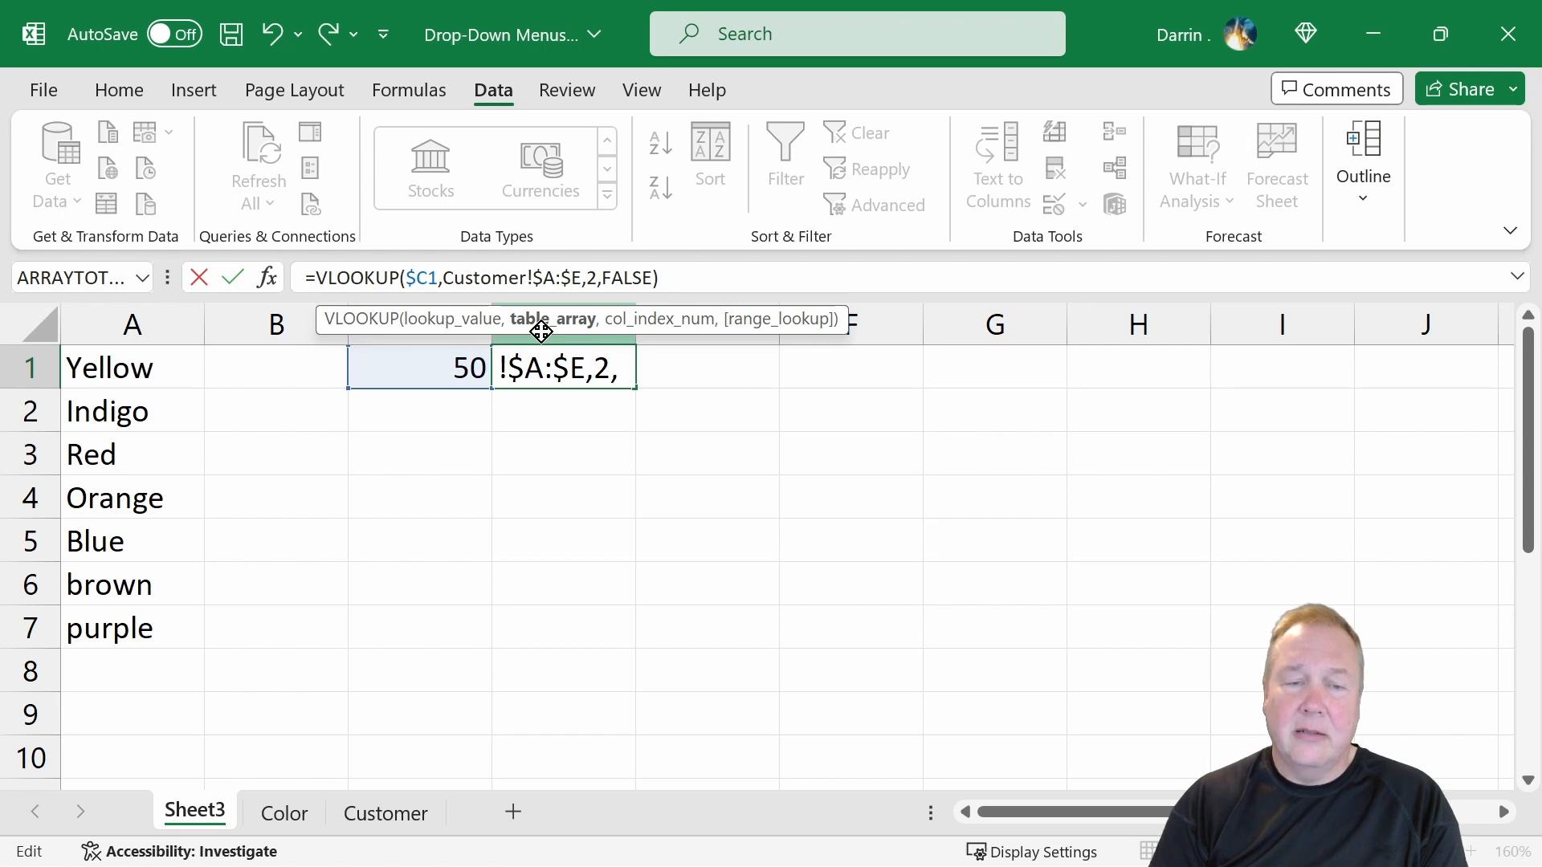
key("Return")
key("Up")
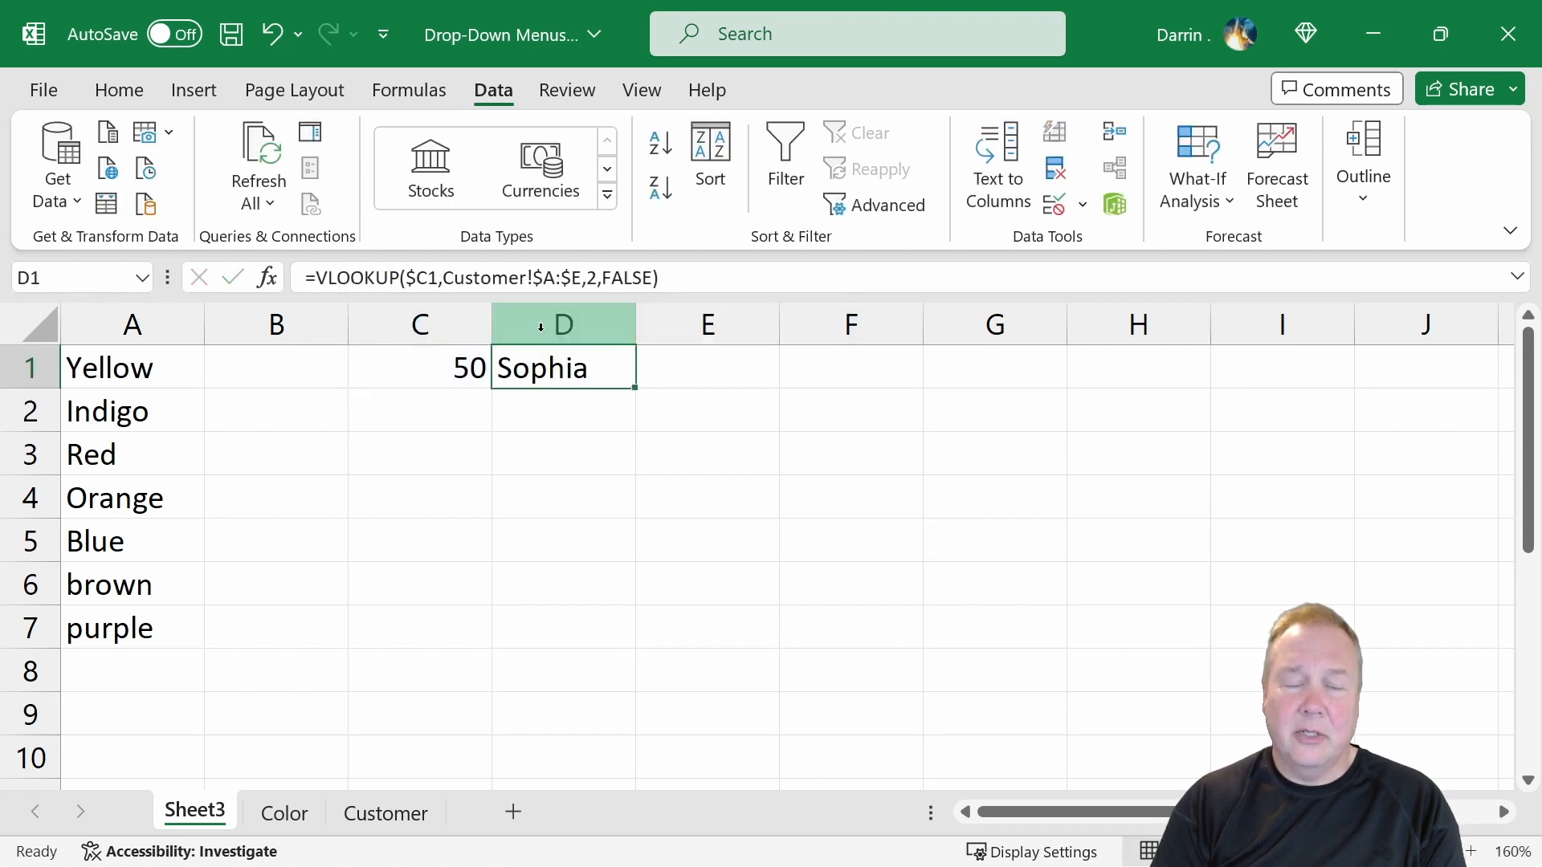
- Copy the VLOOKUP formula from D1 into cells E1 through G1
key("ctrl+c")
key("Right")
key("shift+Right")
key("shift+Right")
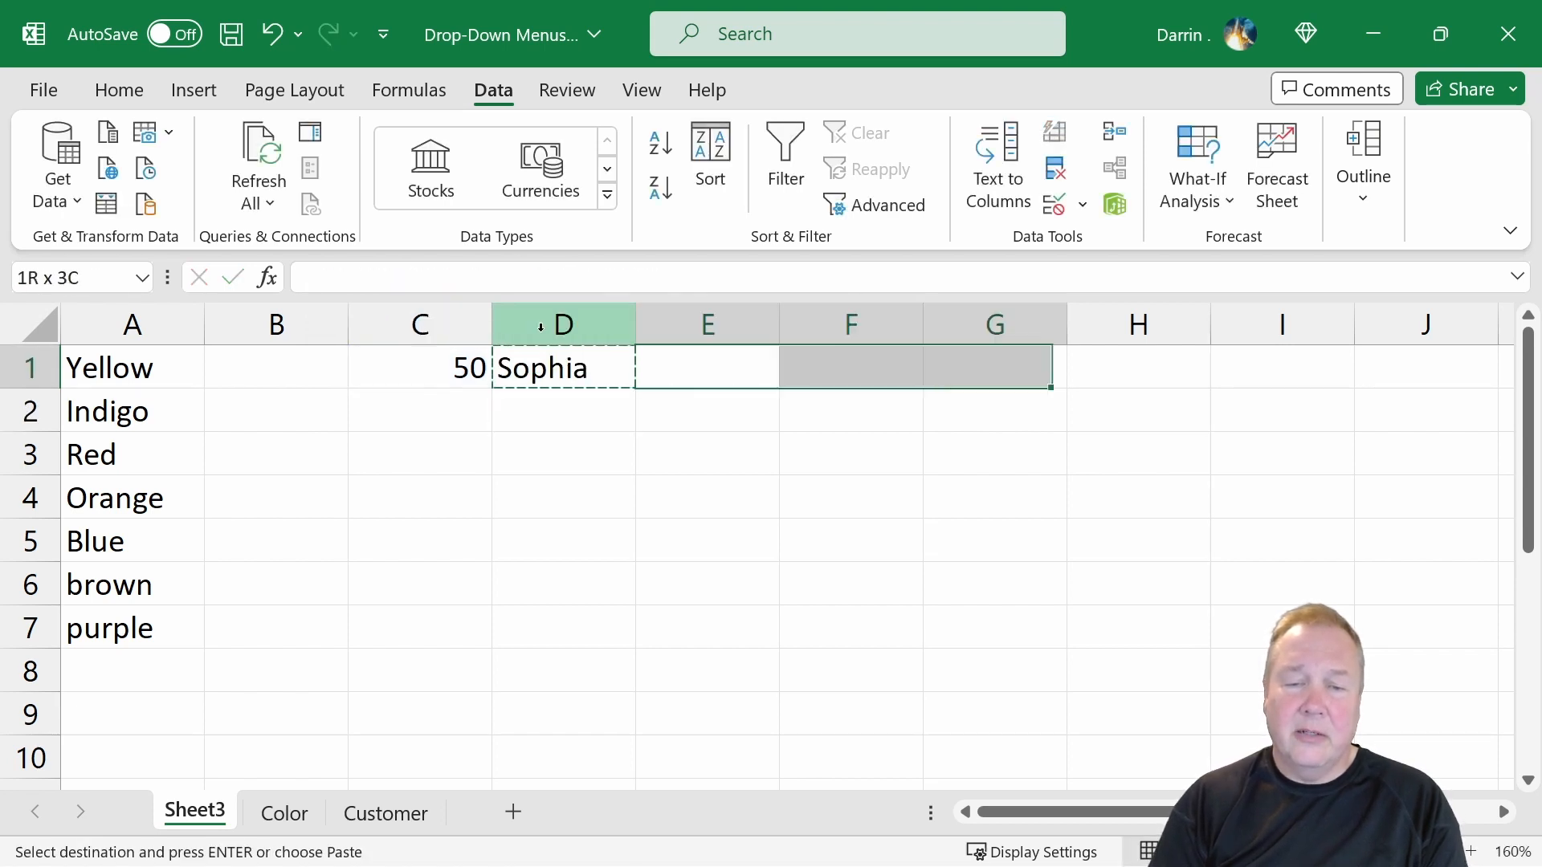
key("ctrl+v")
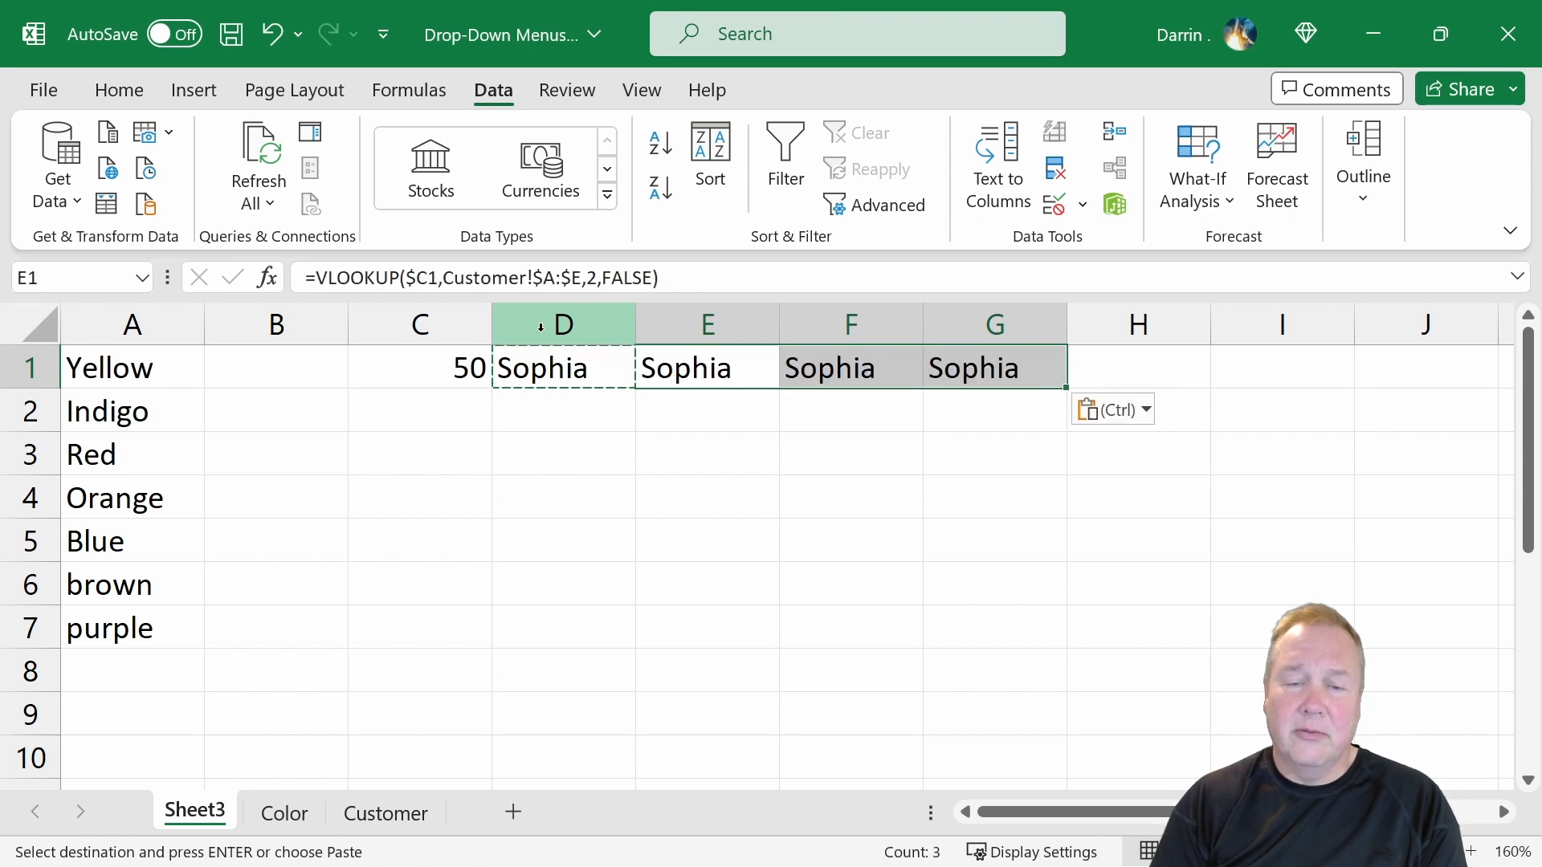
key("Right")
key("Left")
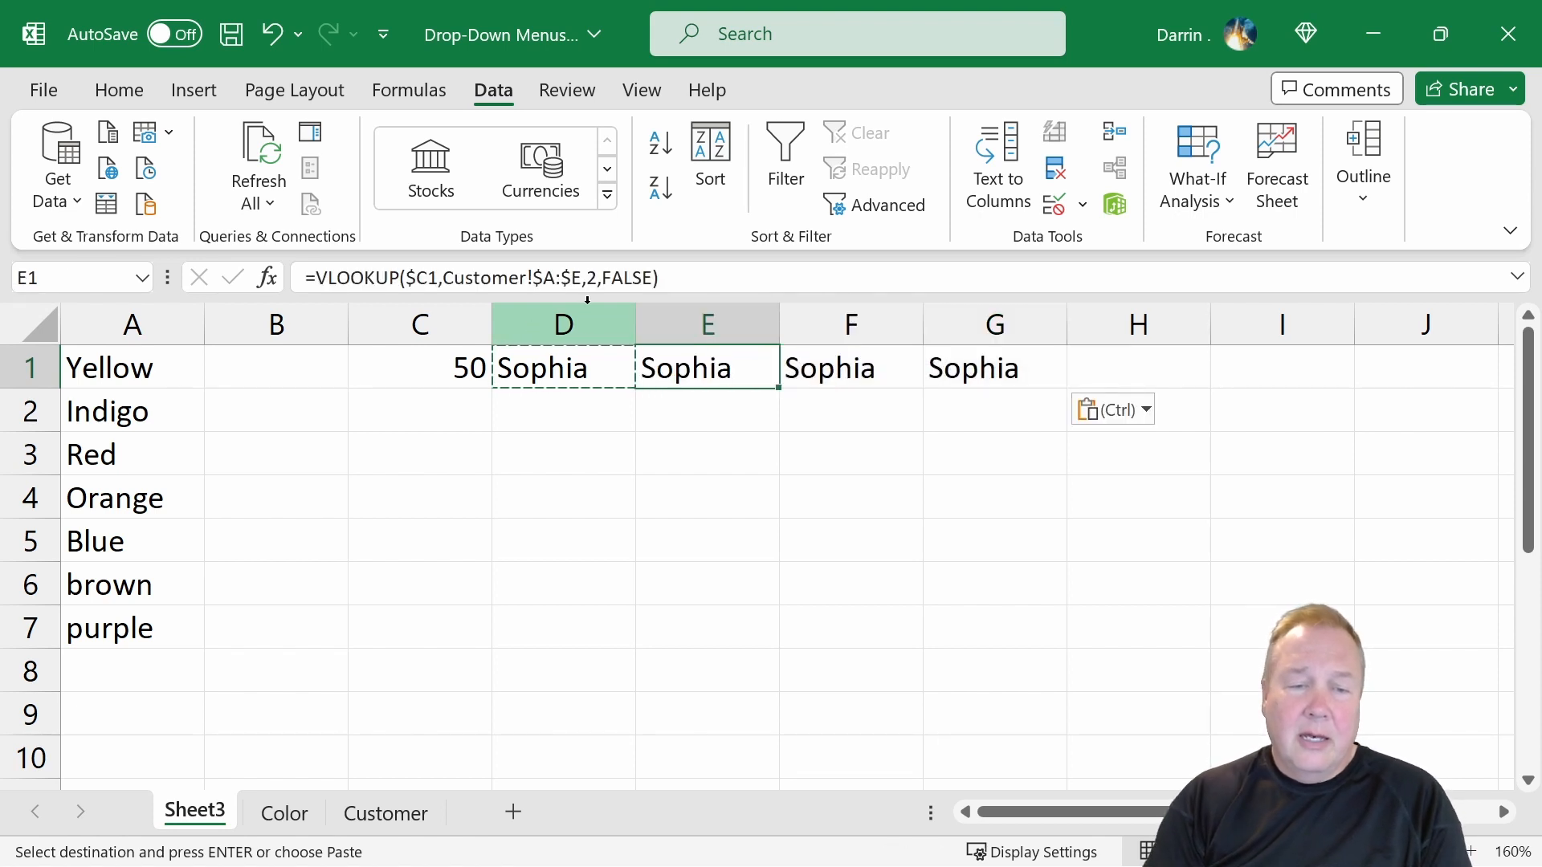
key("Escape")
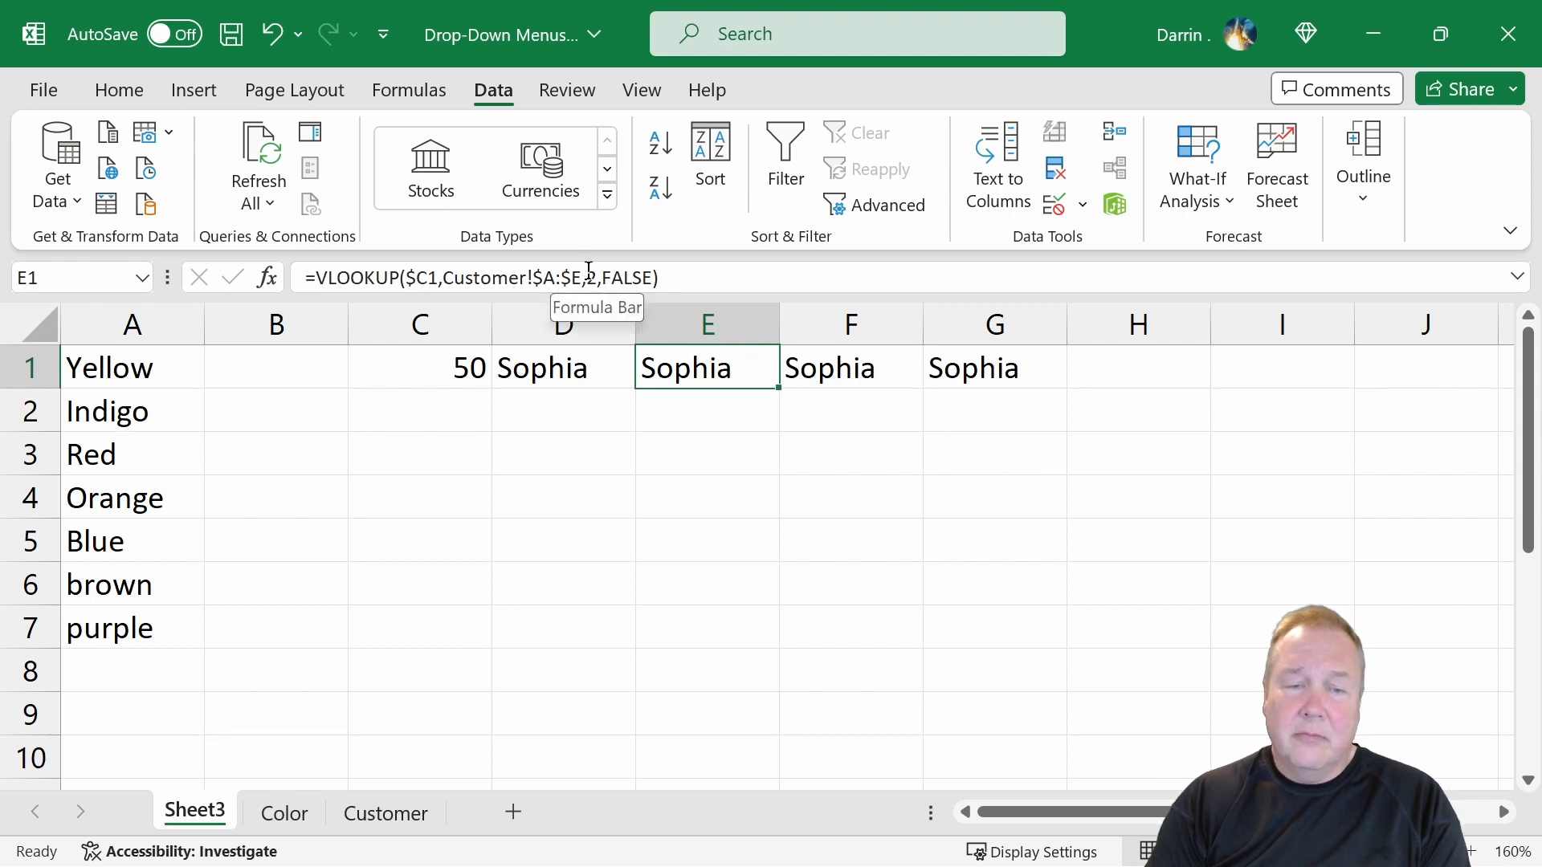
- Set the column index of the VLOOKUP formula in E1 to 3
left_click(585, 276)
key("Delete")
type("3")
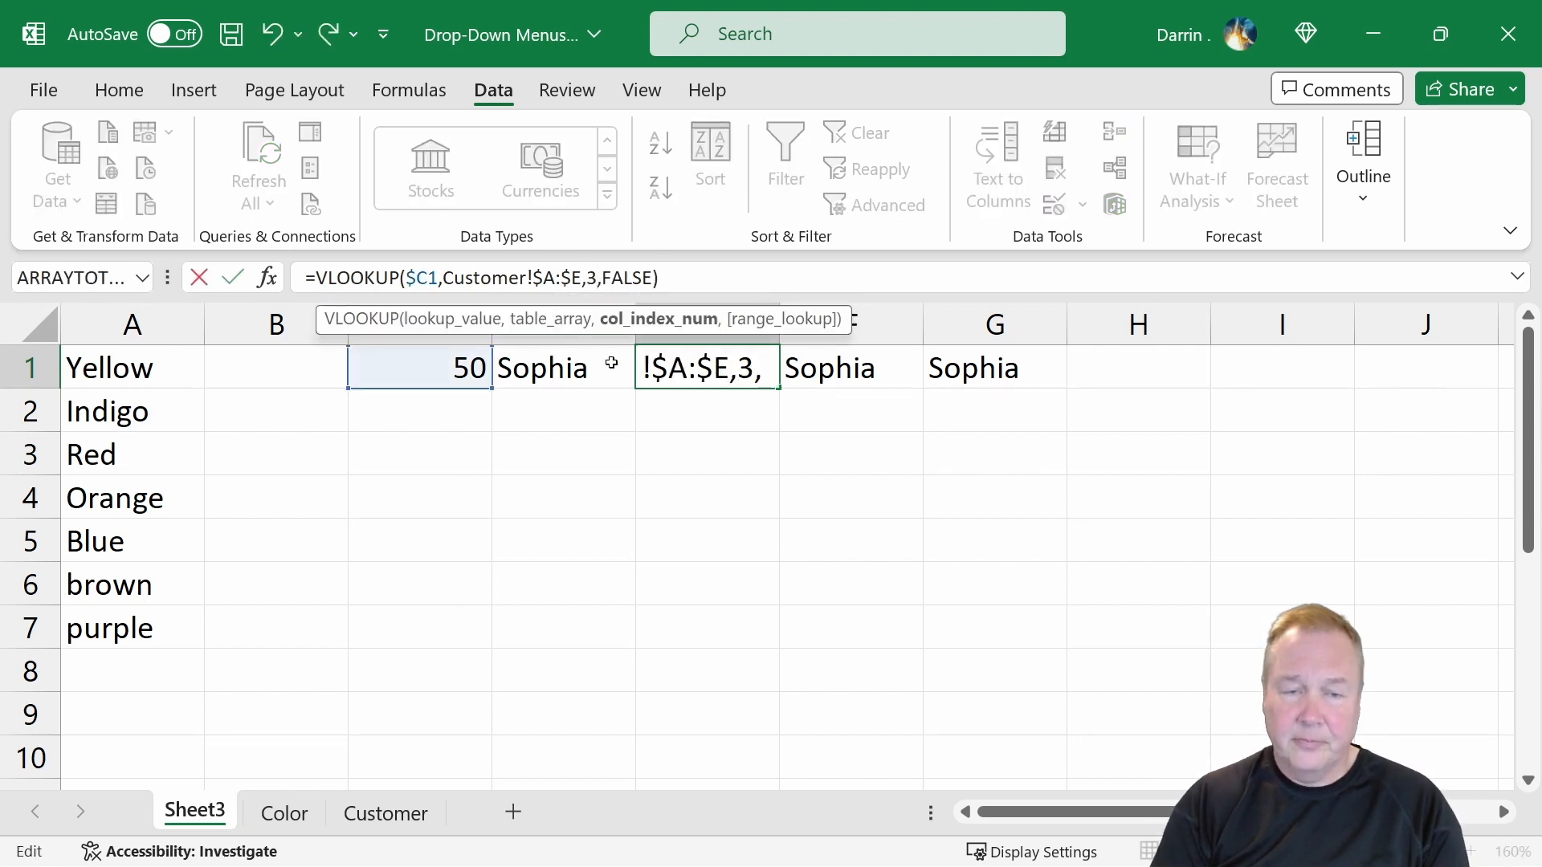
key("Return")
- Set the column index of the VLOOKUP formula in F1 to 4
left_click(848, 366)
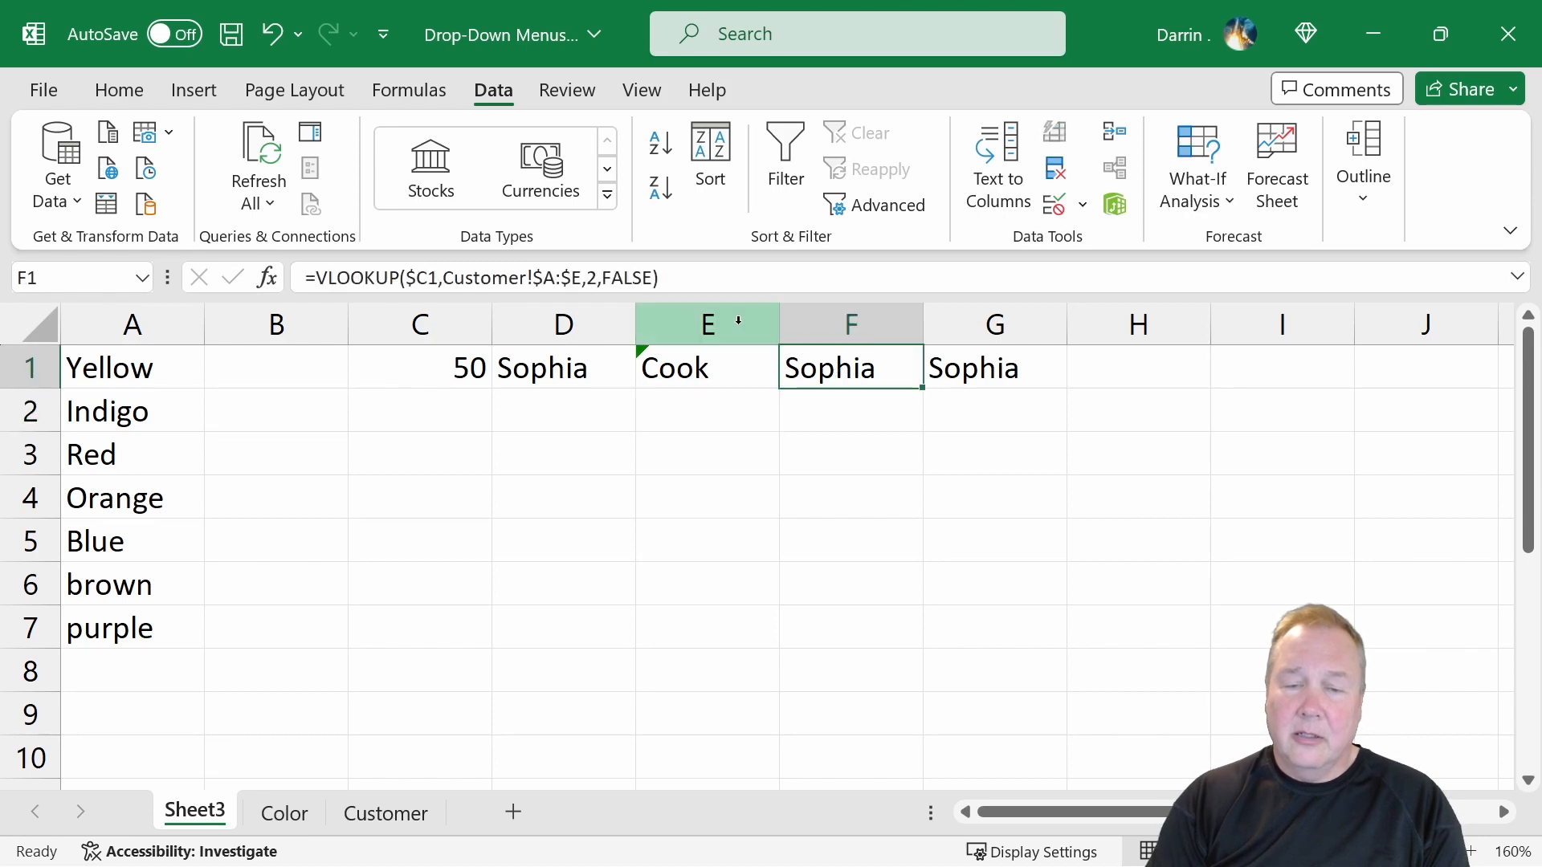
left_click(587, 275)
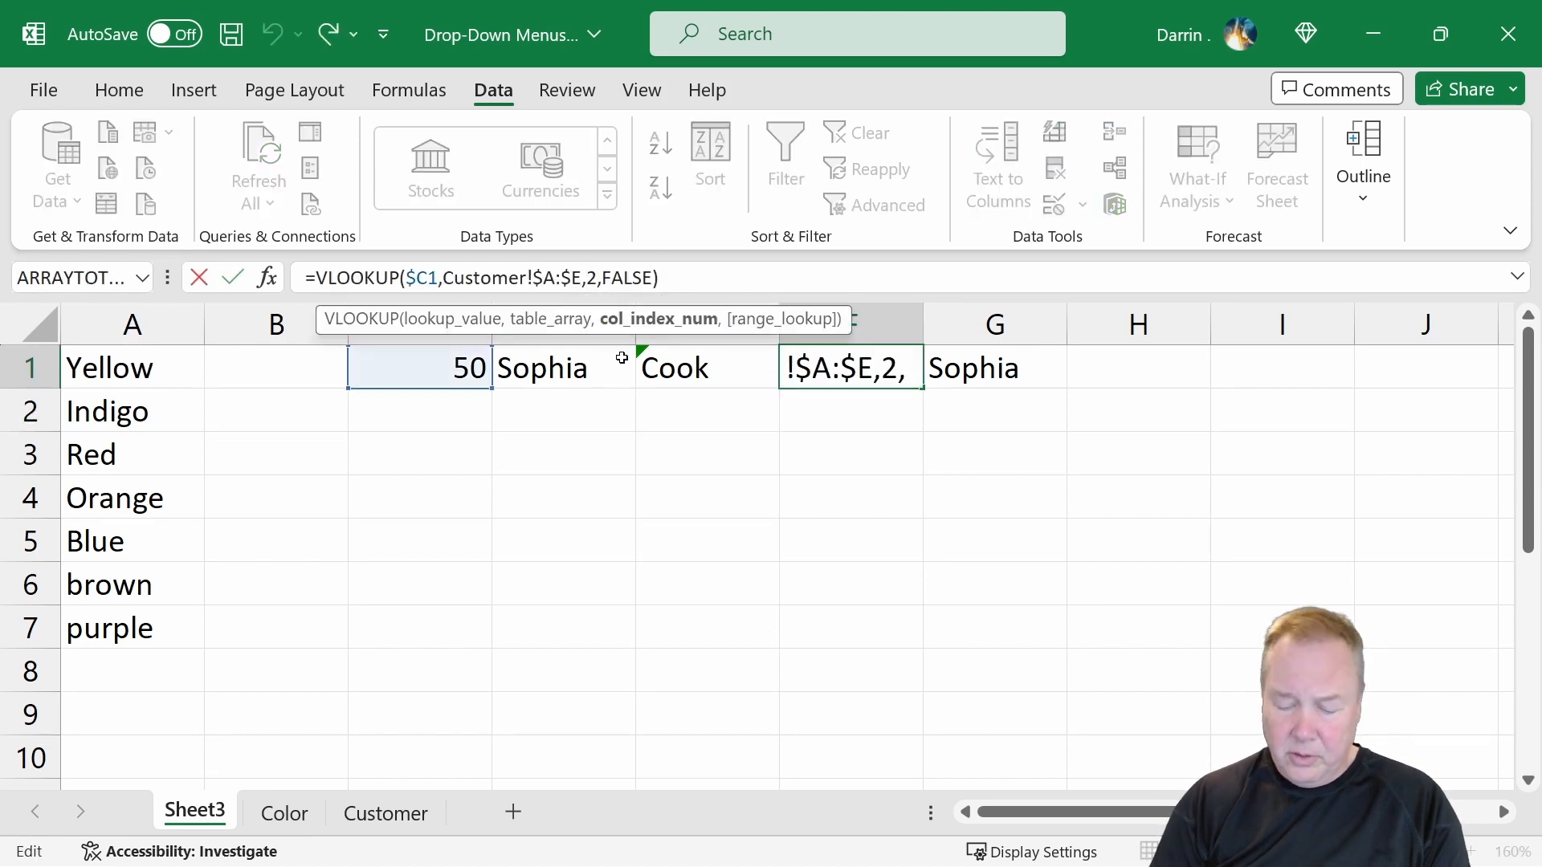
key("Delete")
type("4")
key("Return")
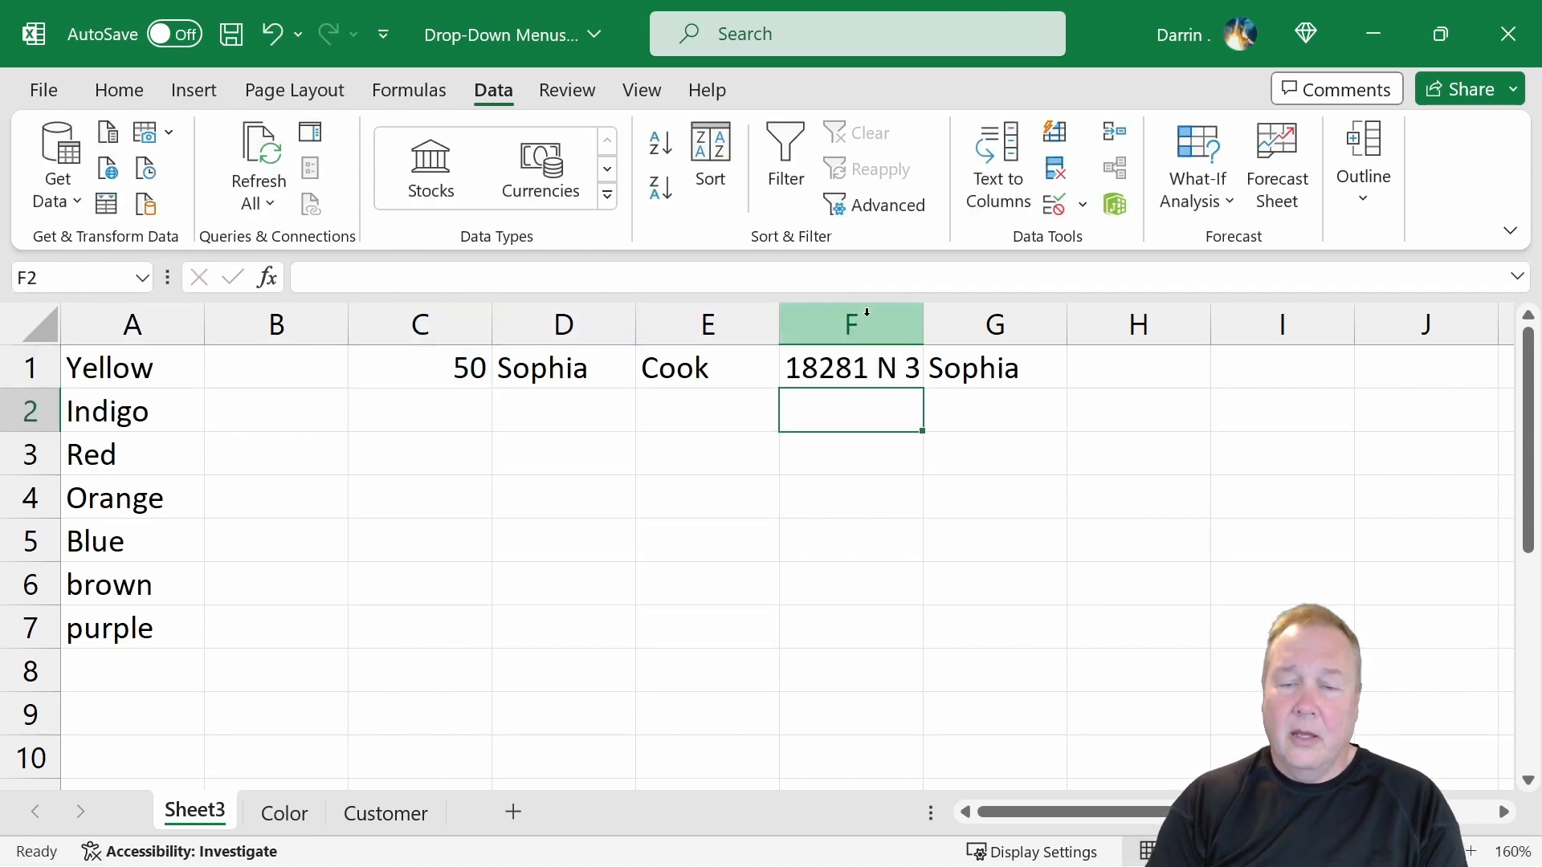
- Set the column index of G1's VLOOKUP formula to 5 and widen column F to fit the full street address
left_click(972, 369)
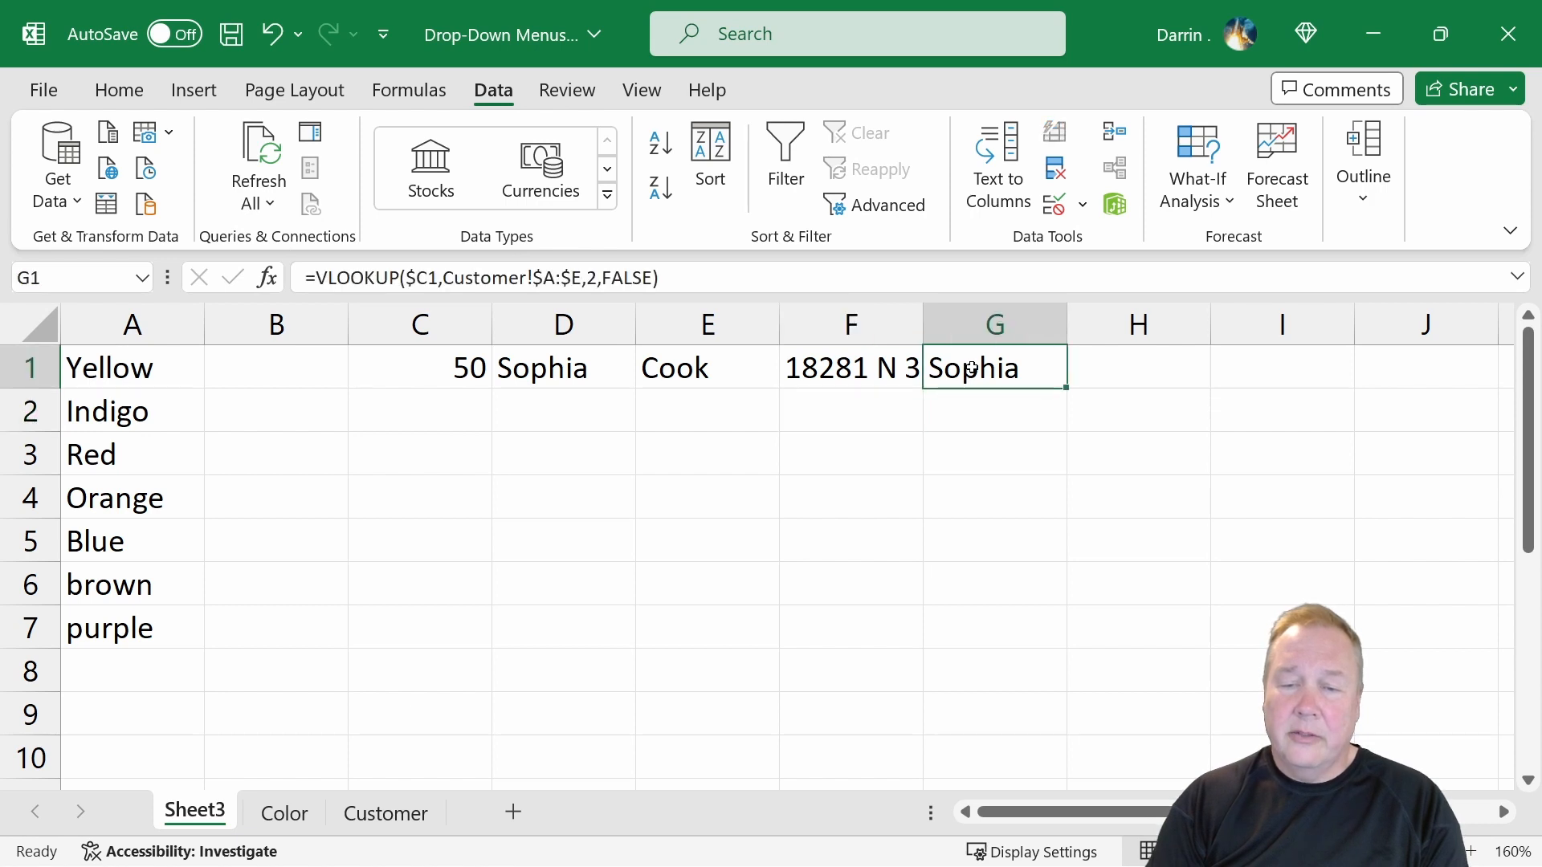
left_click(587, 275)
key("Delete")
type("5")
key("Return")
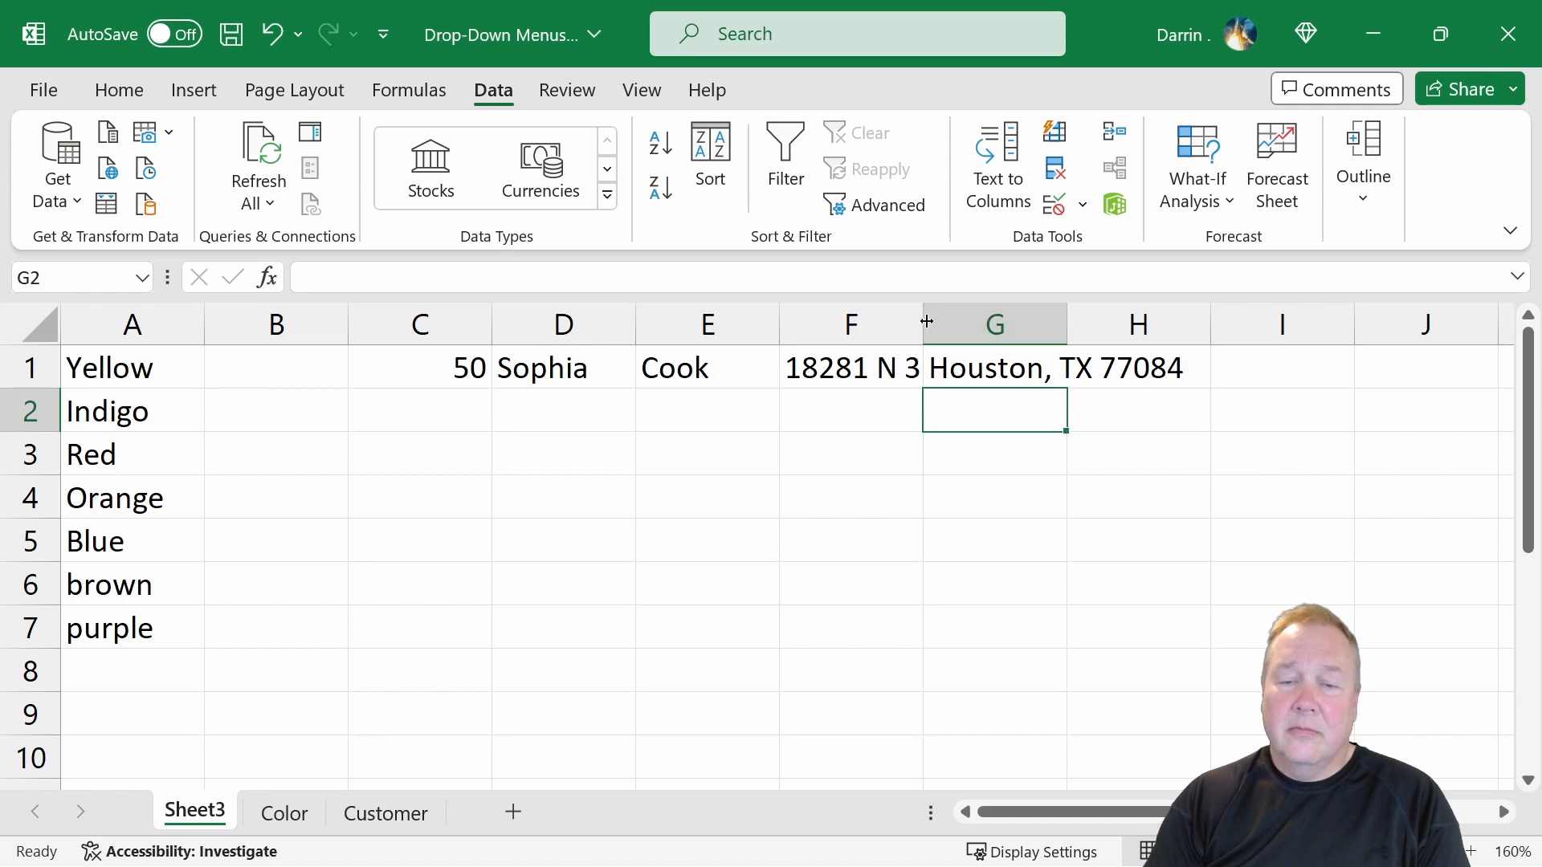
left_click_drag(923, 320, 1017, 319)
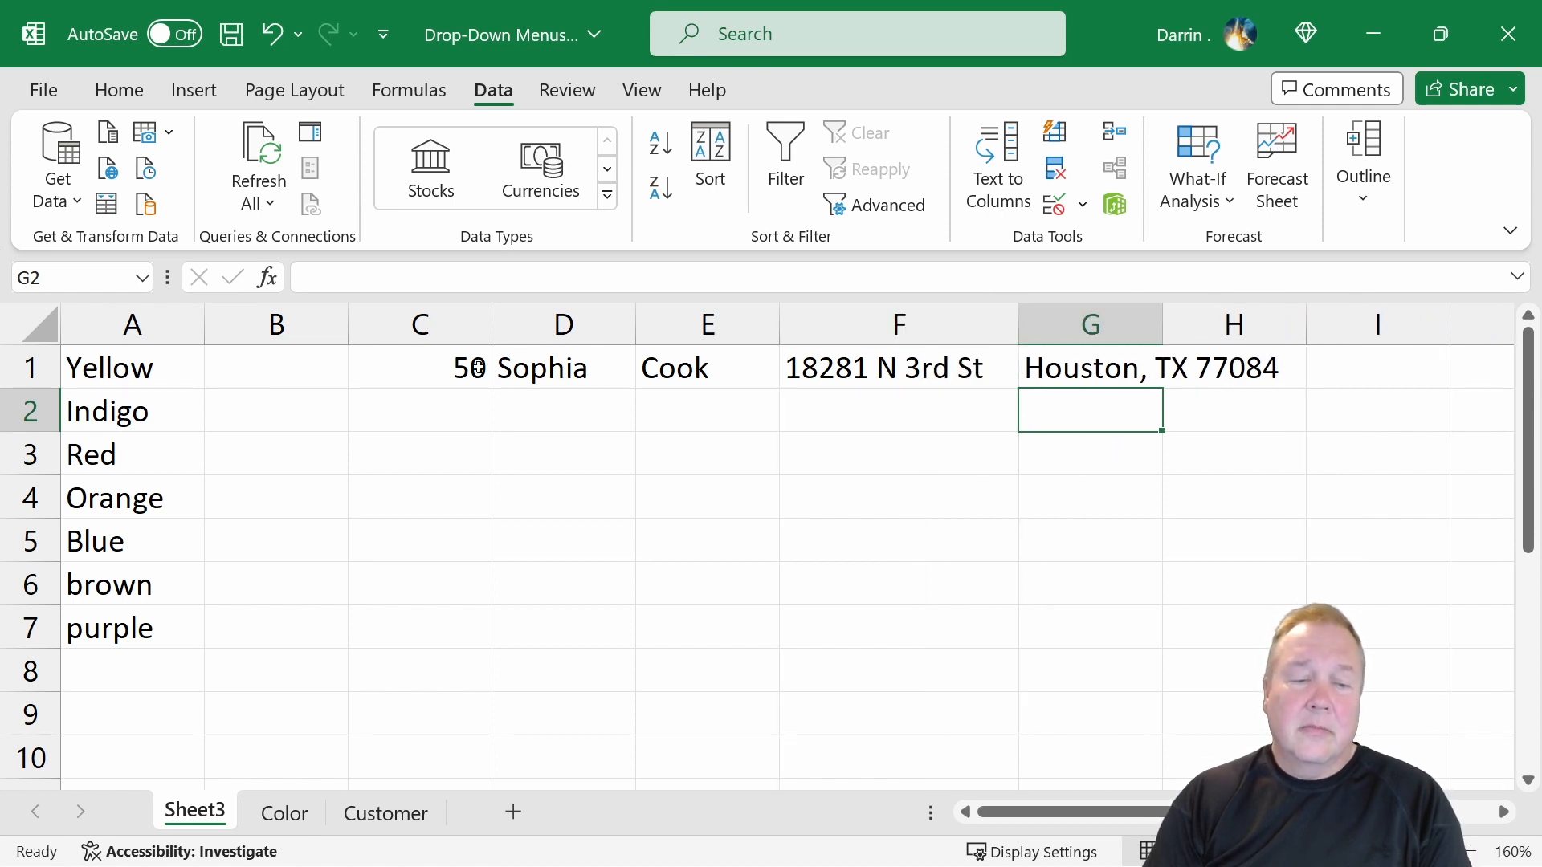
- Copy the lookup cells D1:H1 into row 2, starting at D2
left_click_drag(523, 371, 1178, 367)
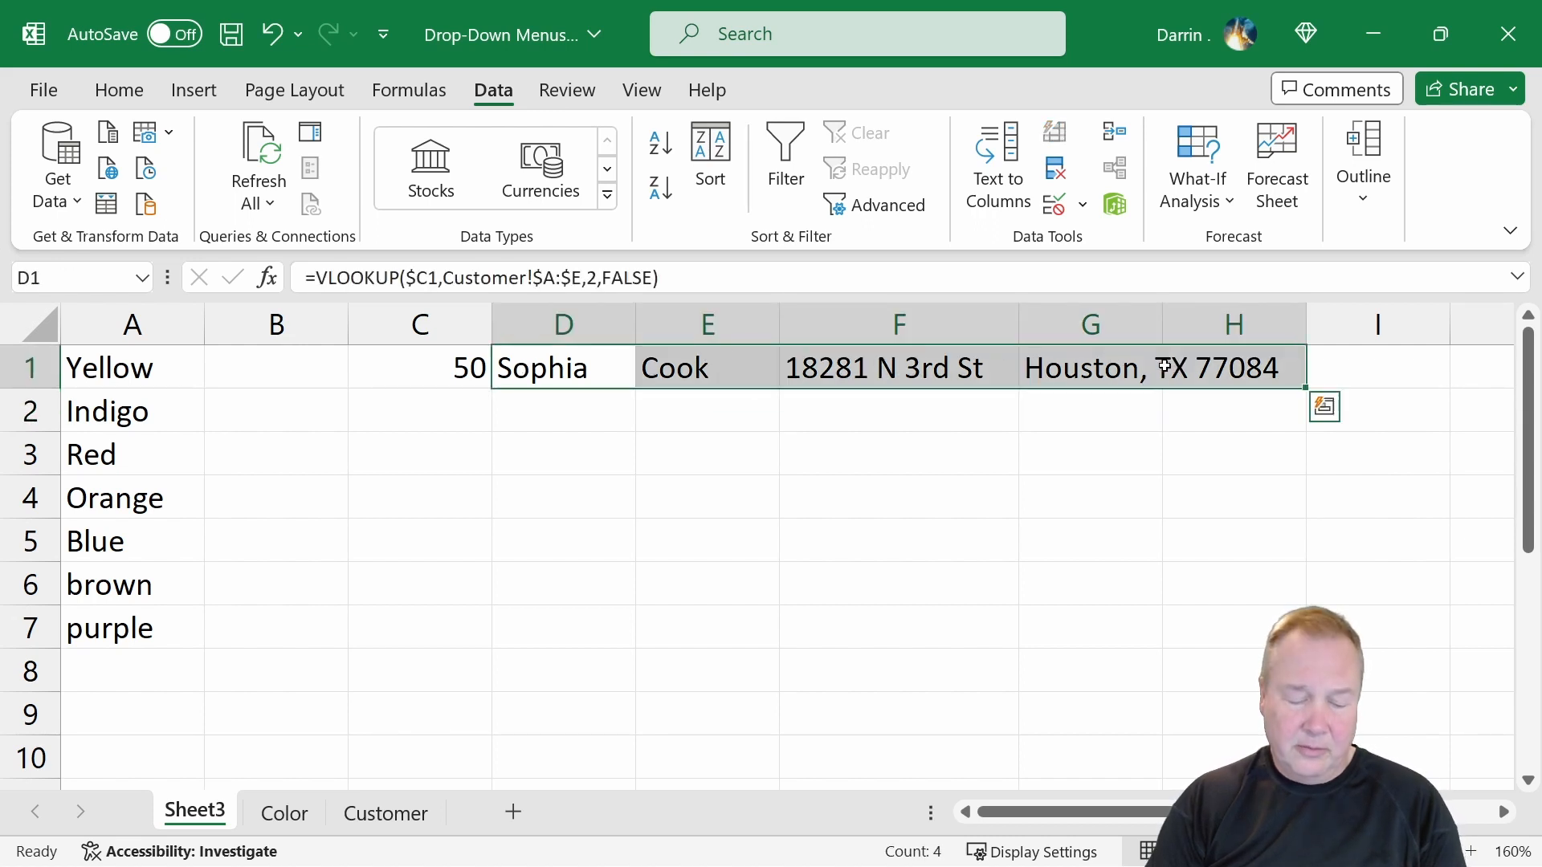
key("ctrl+c")
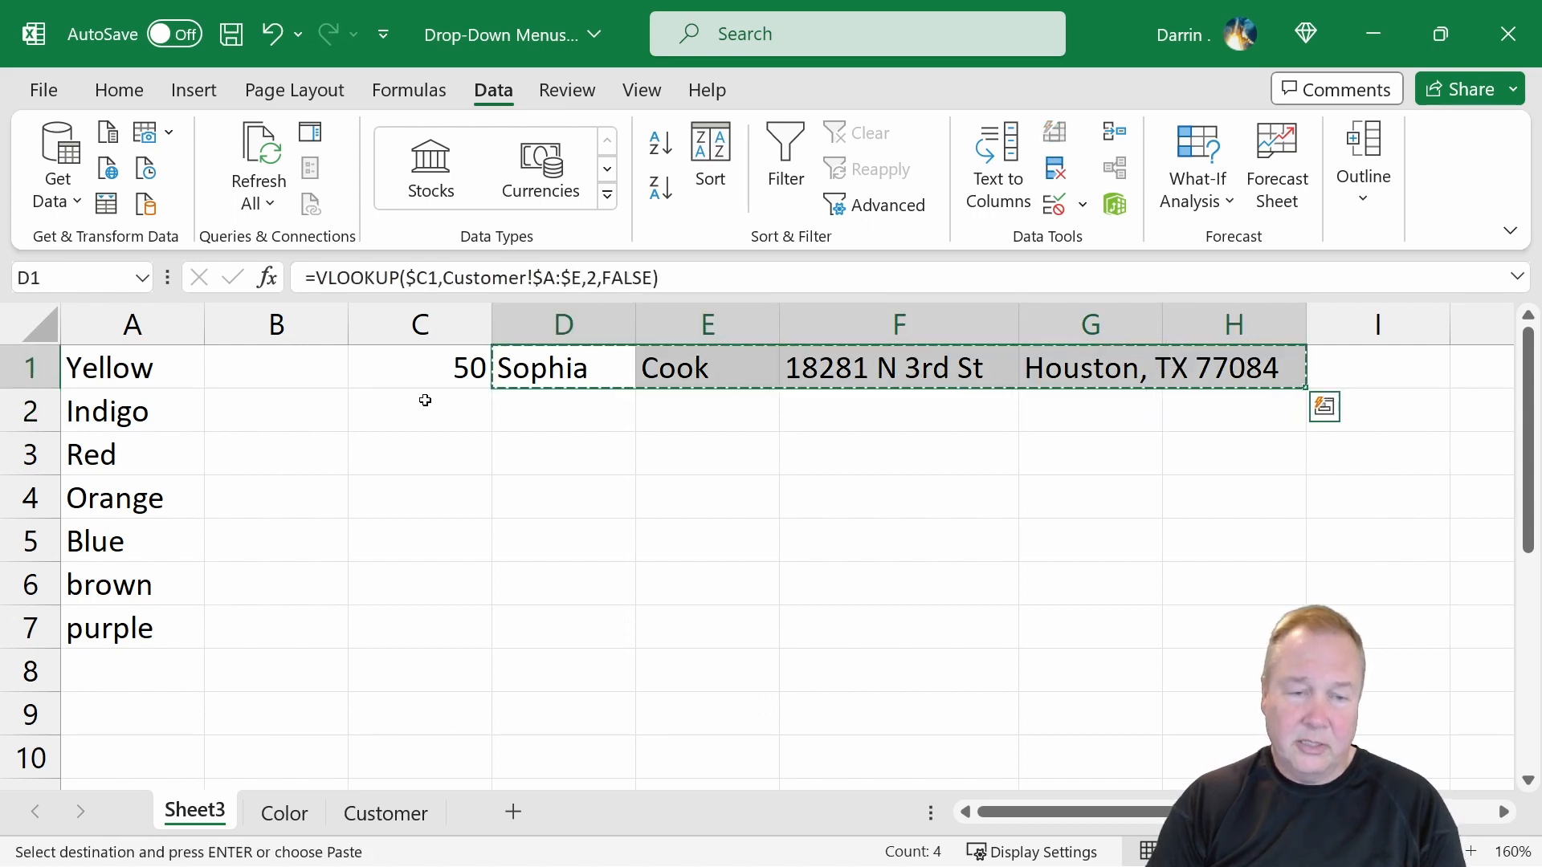
left_click(520, 397)
key("ctrl+v")
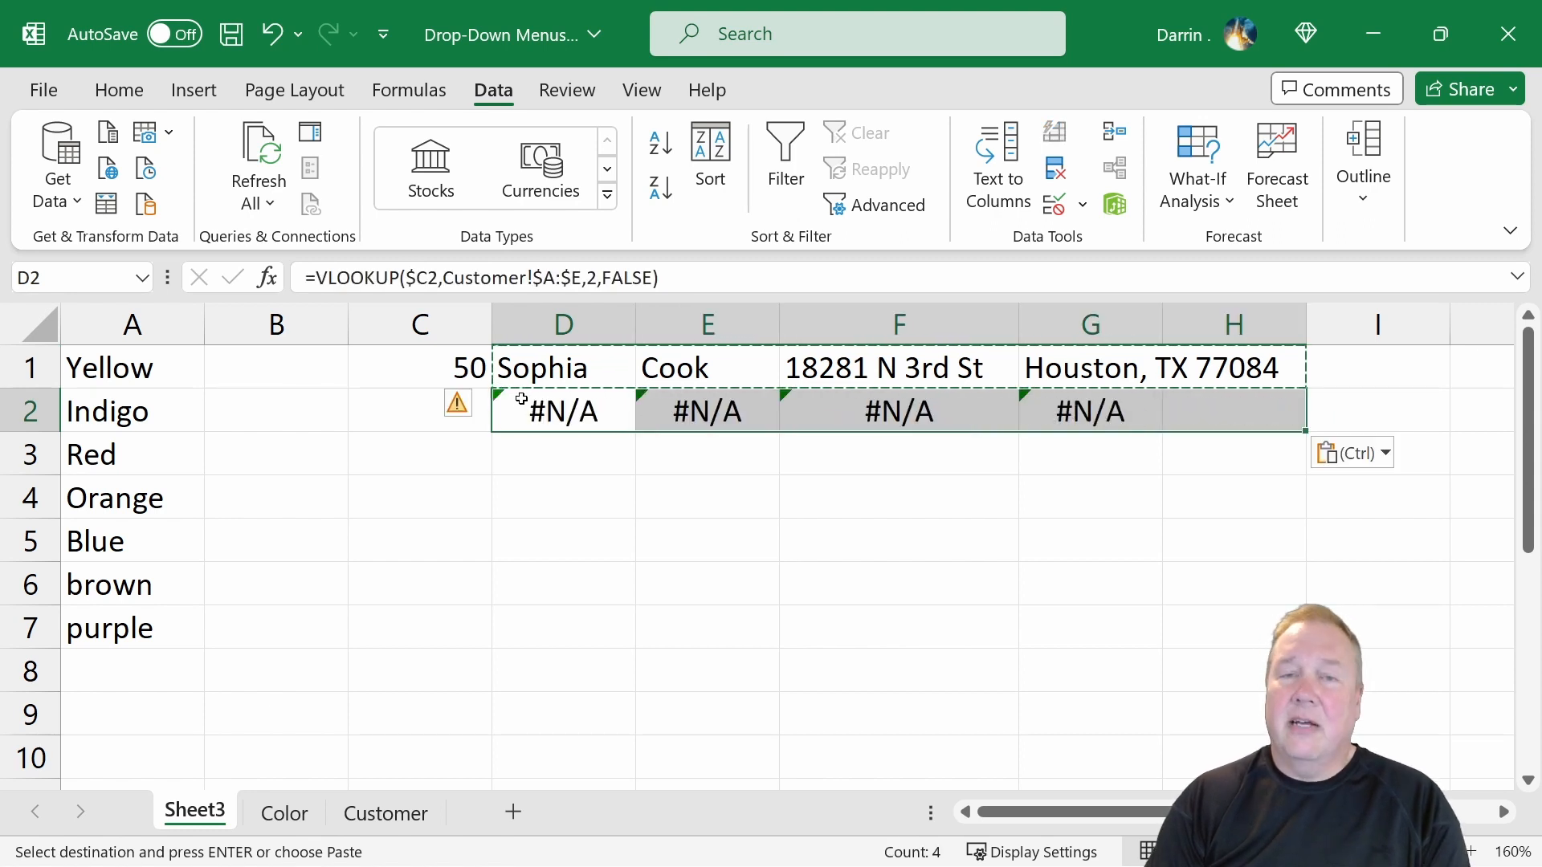
key("Escape")
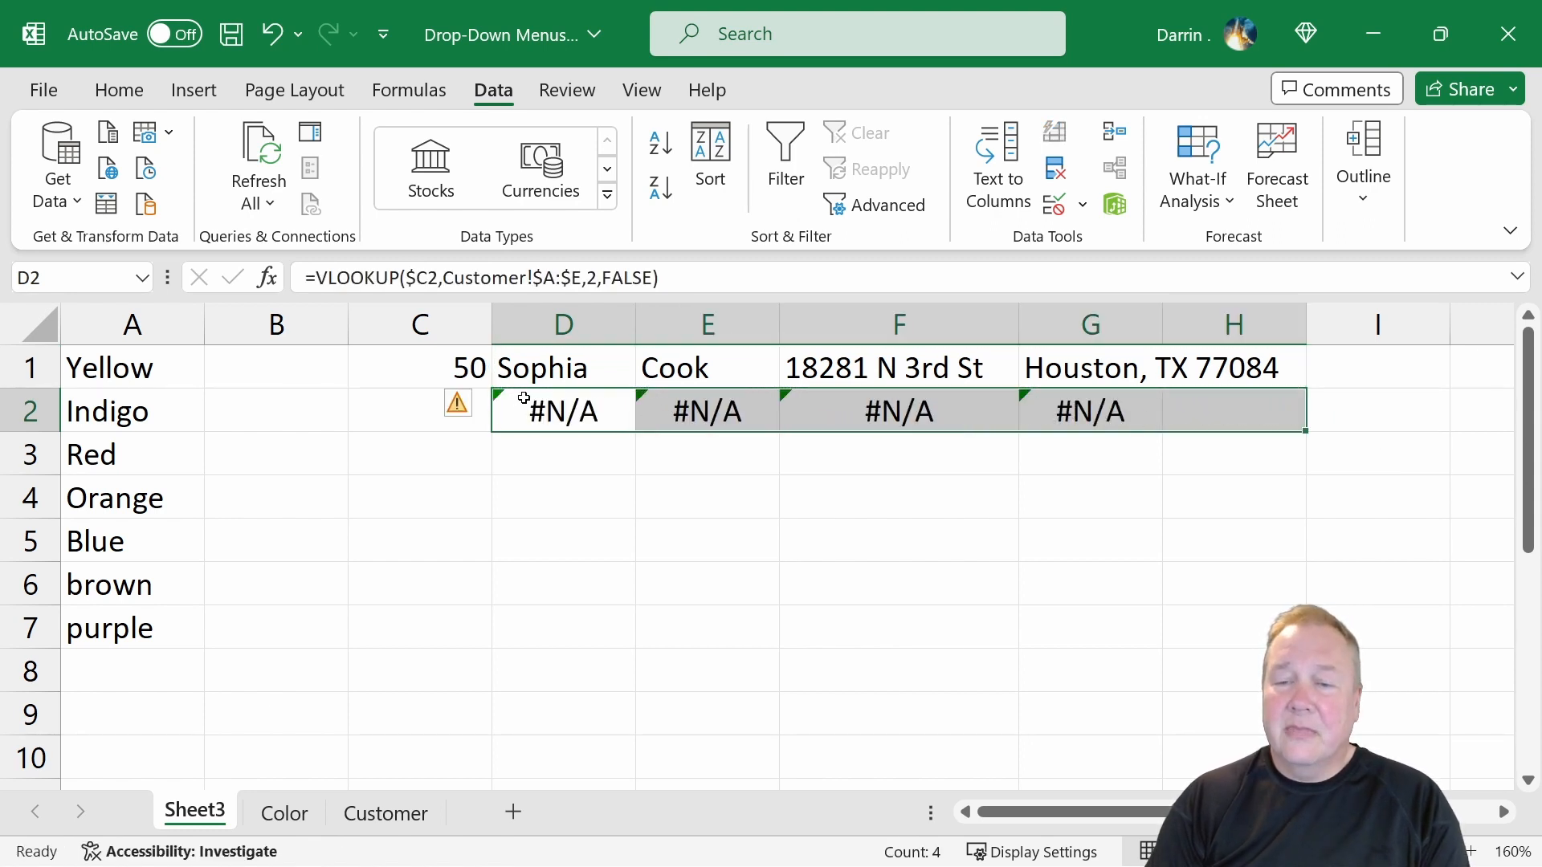
- Wrap the VLOOKUP formula in D1 in IFERROR, with an empty text string ("") as the error value
left_click(562, 367)
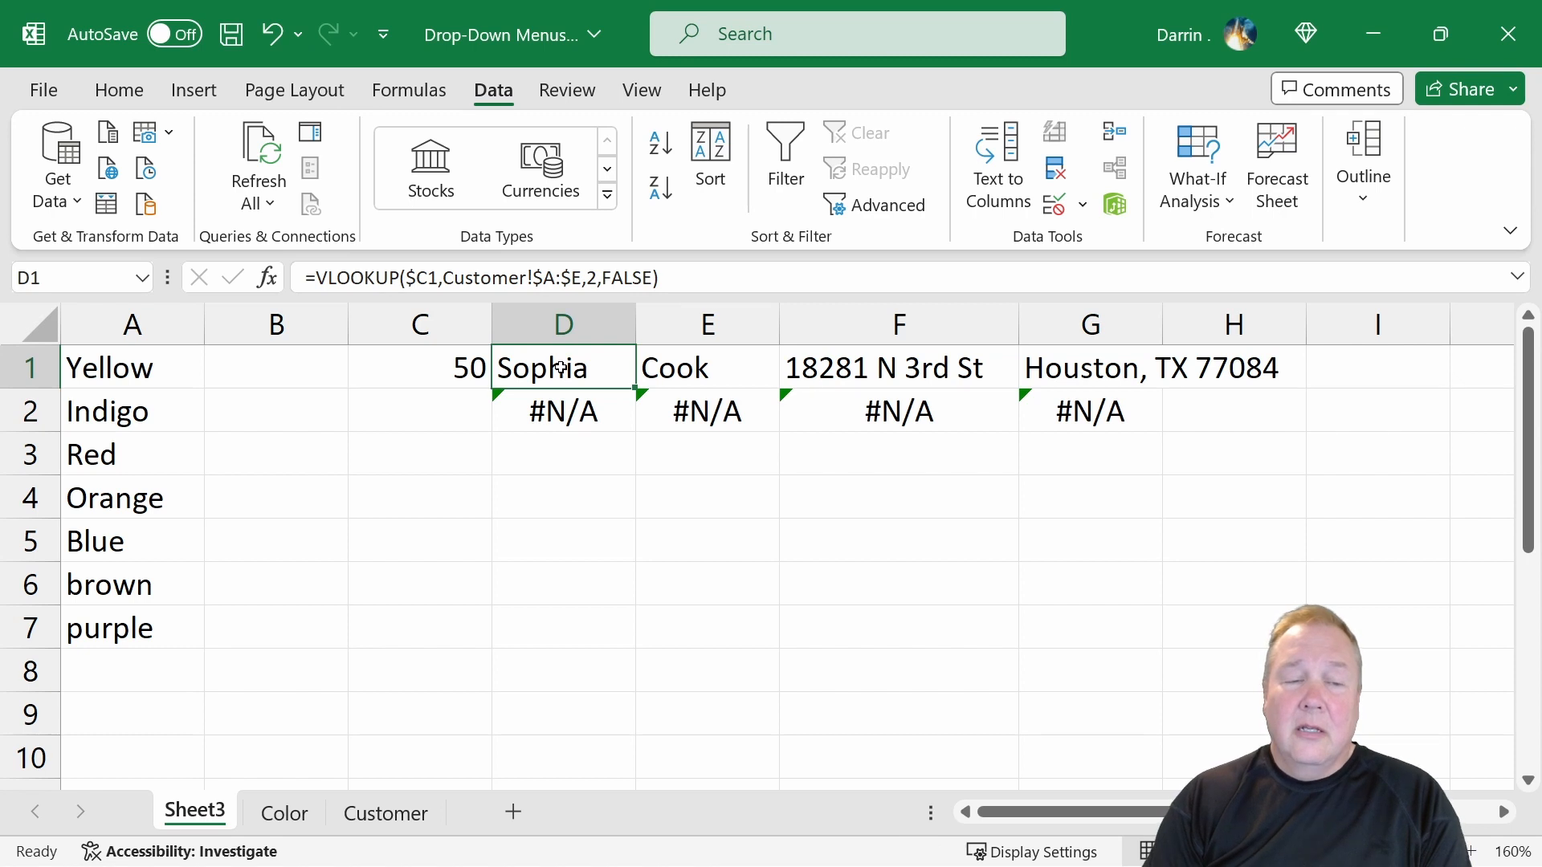
left_click(316, 278)
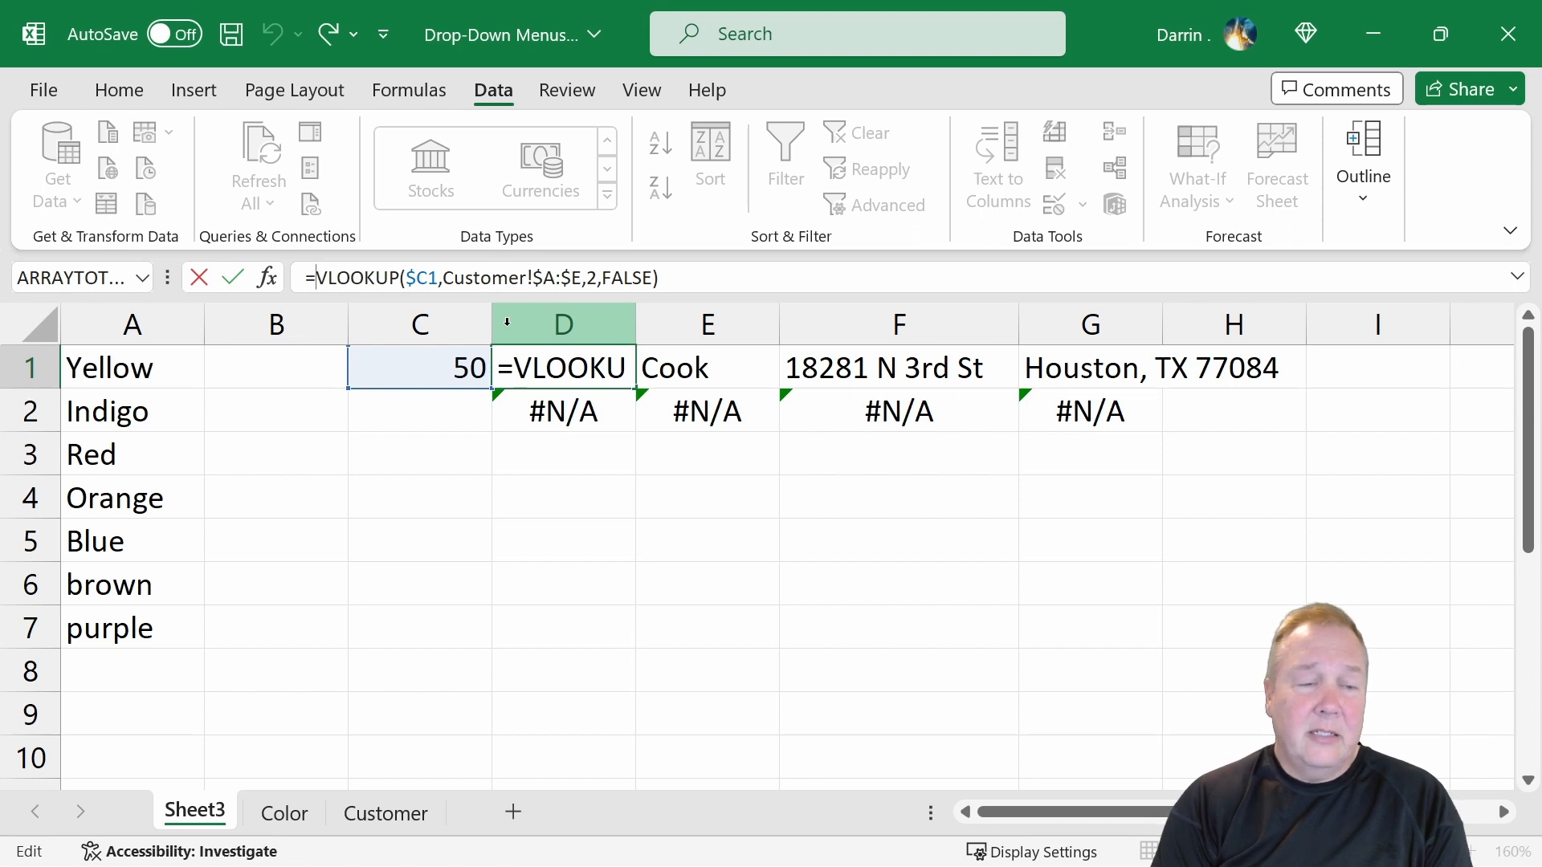
type("iferr")
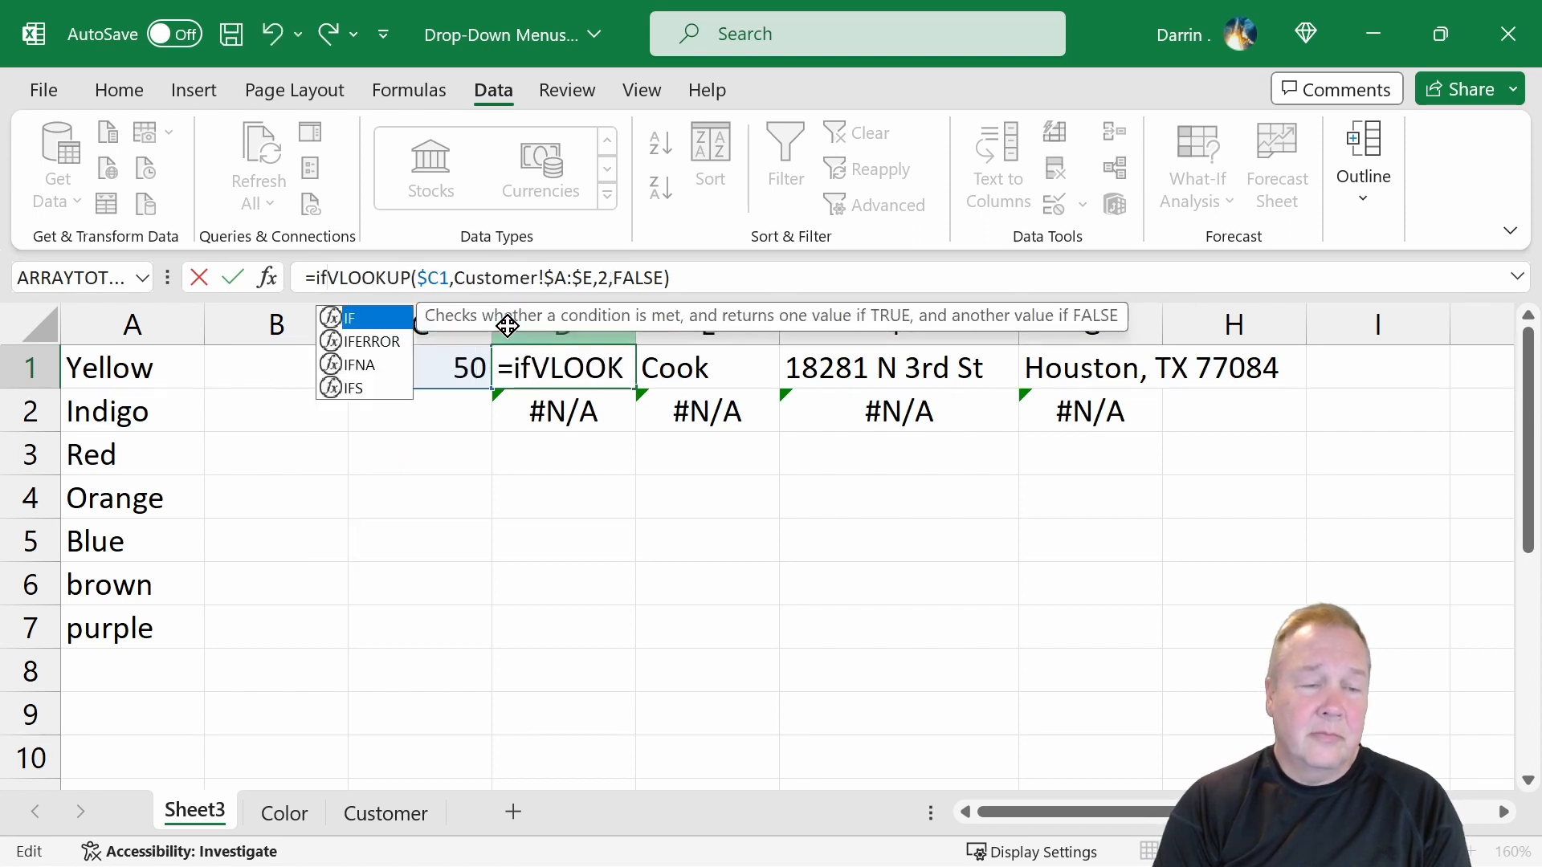
type("or")
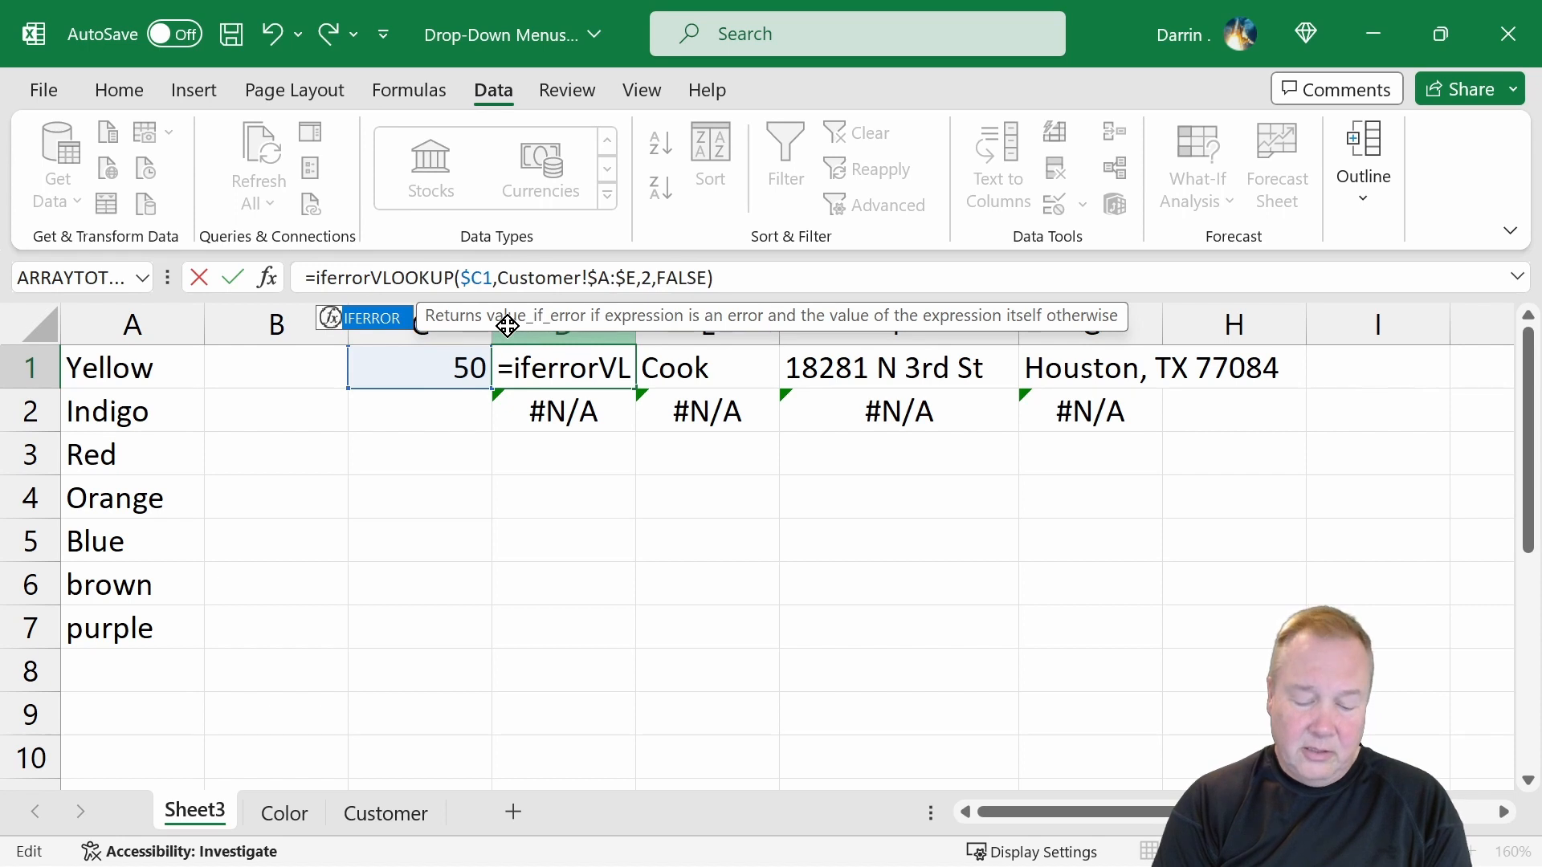
type("(")
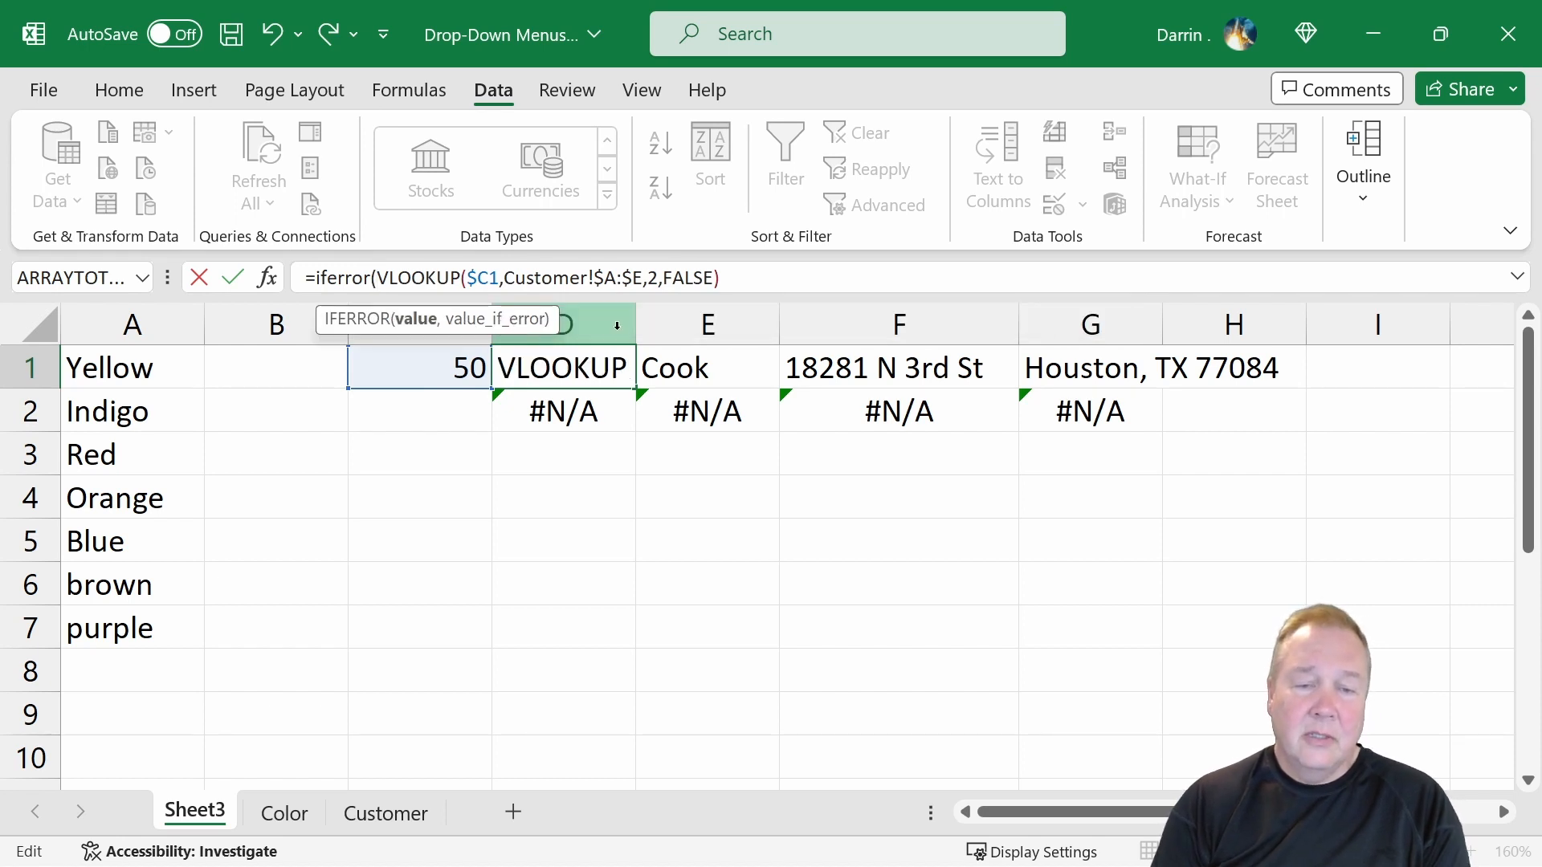
left_click(741, 279)
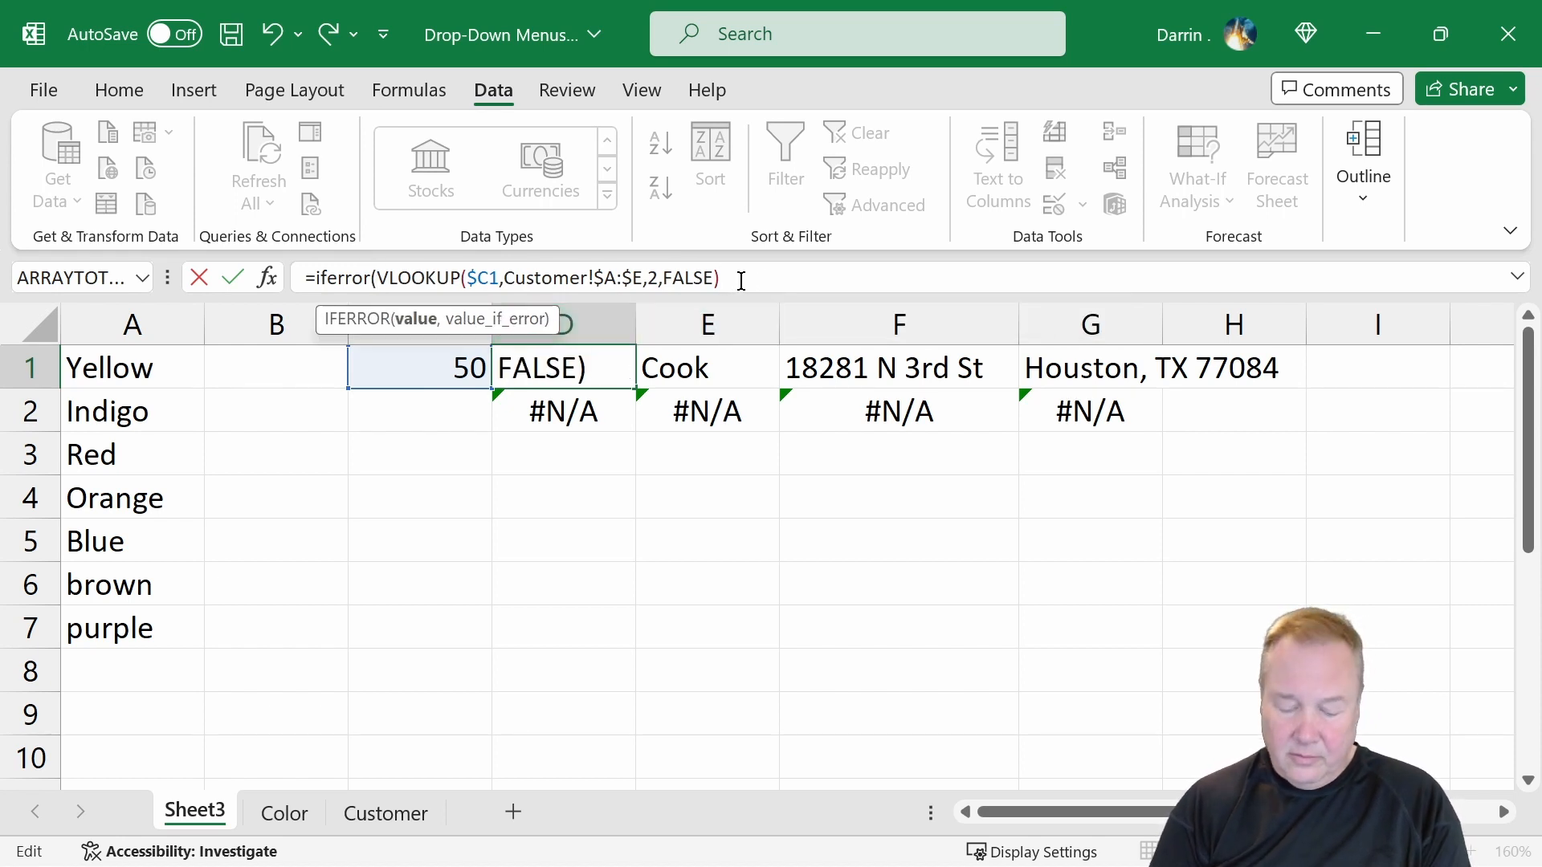
type(",")
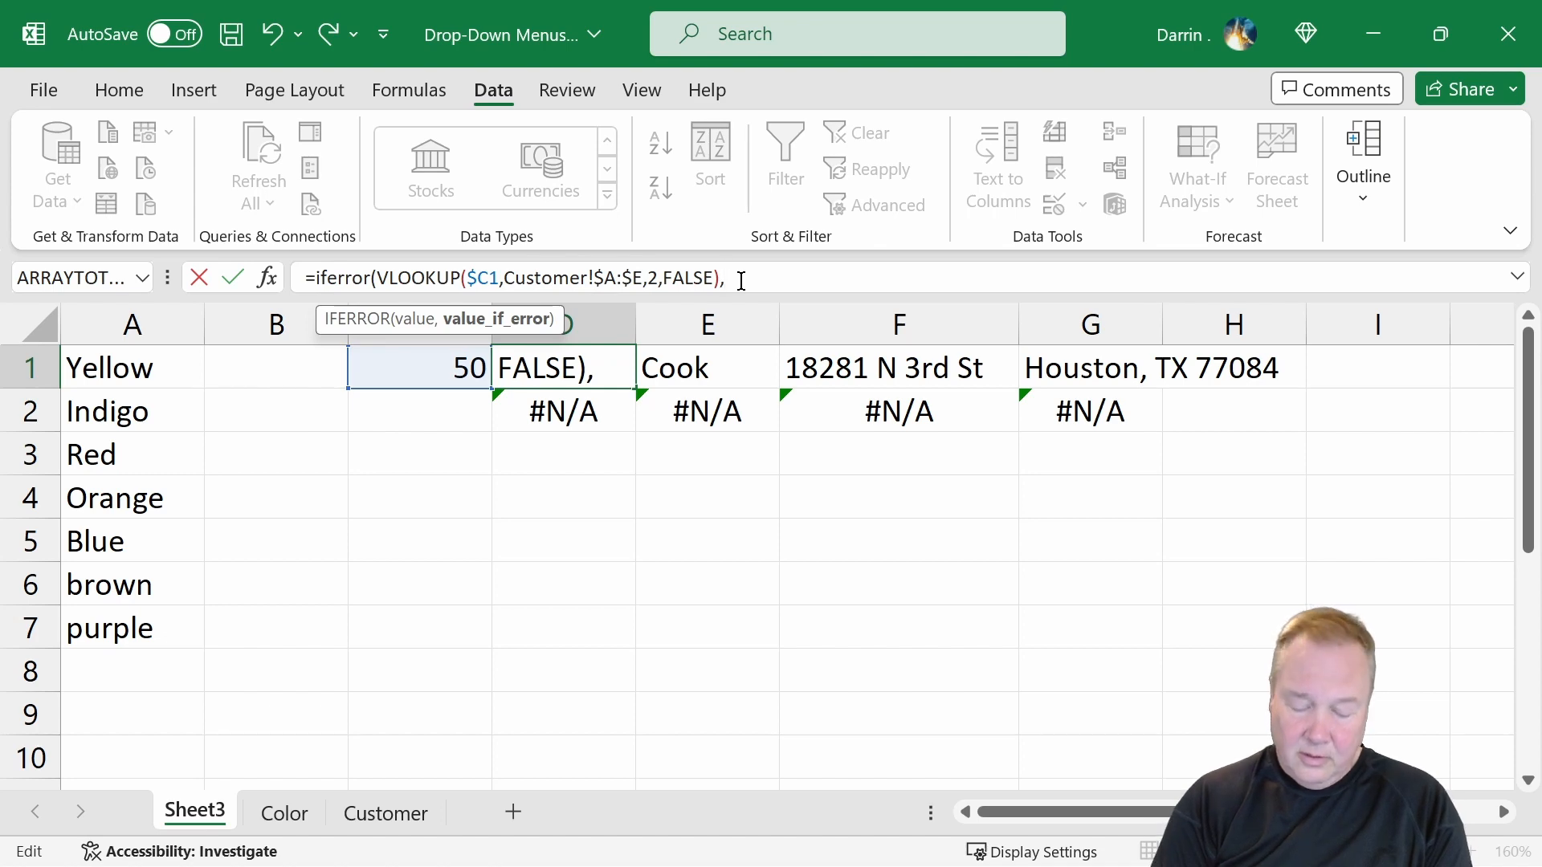
type("\"\")")
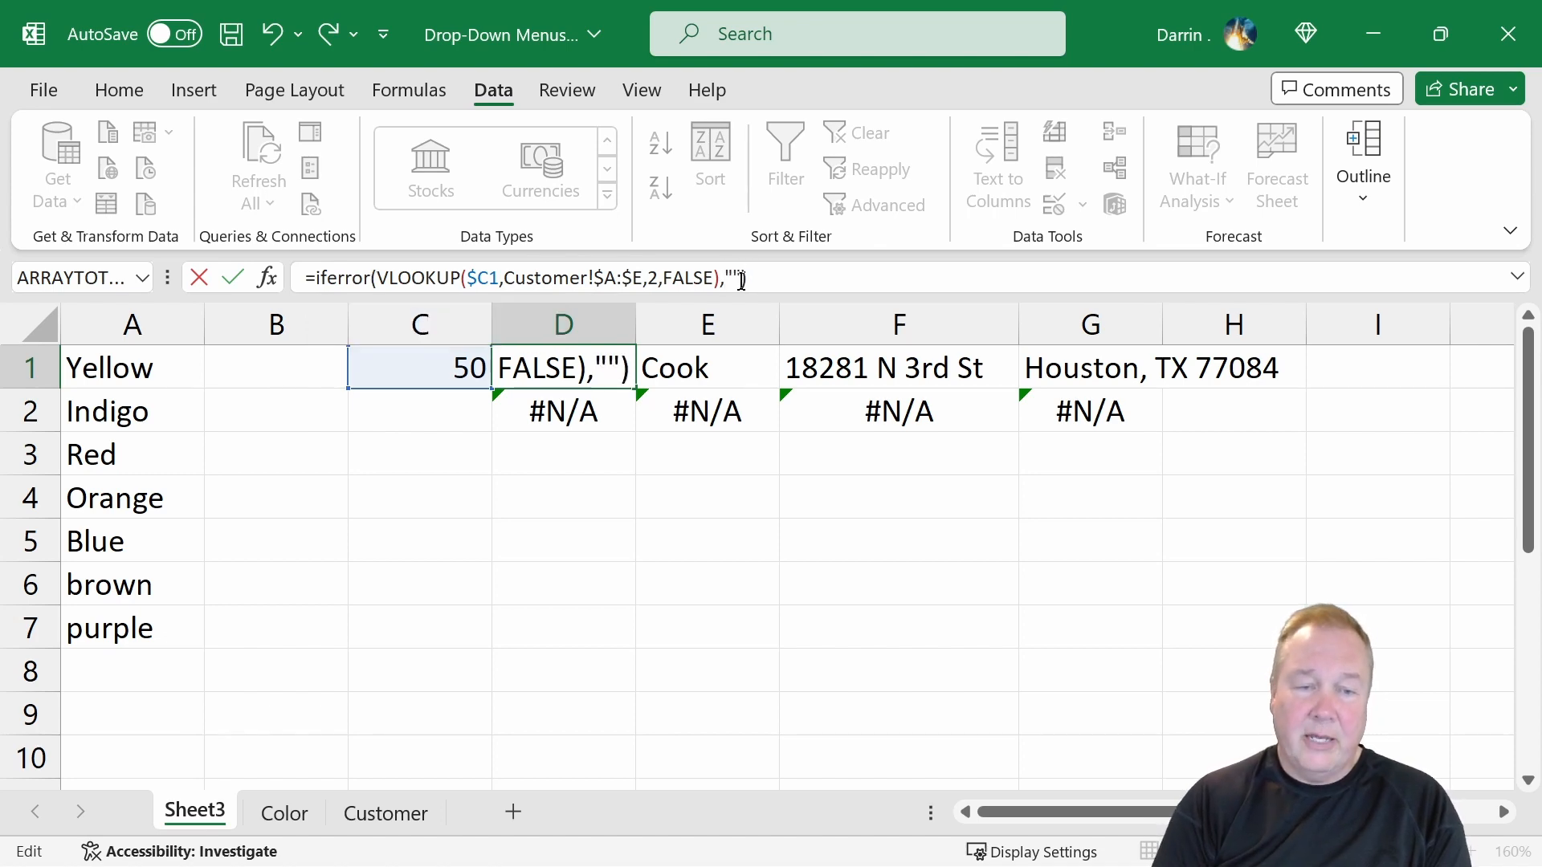
key("Return")
- Copy the IFERROR formula from D1 into D2
key("Up")
key("ctrl+c")
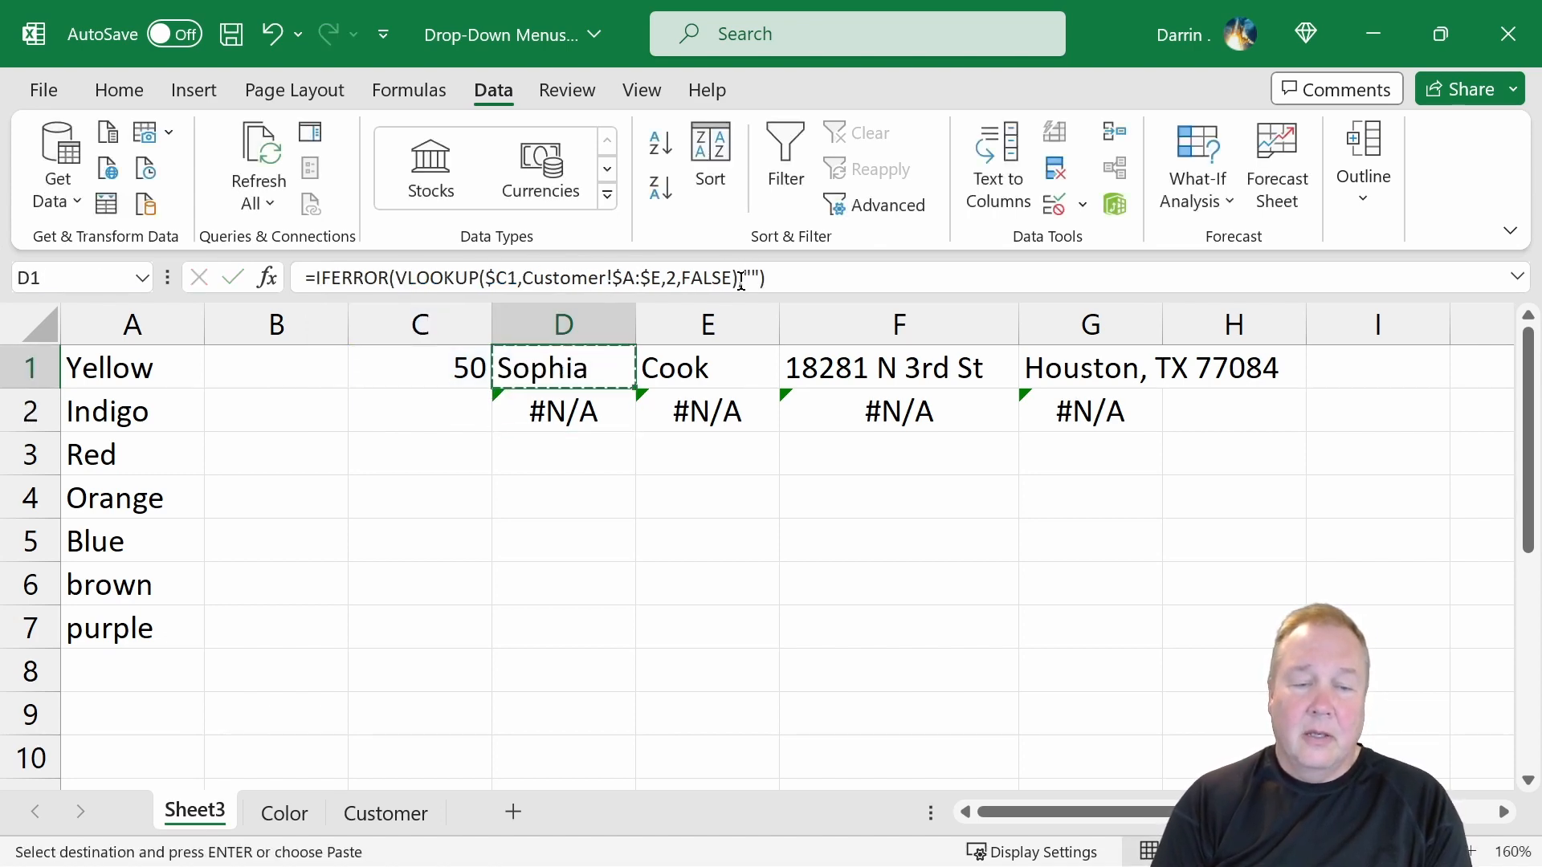
key("Down")
key("ctrl+v")
key("Up")
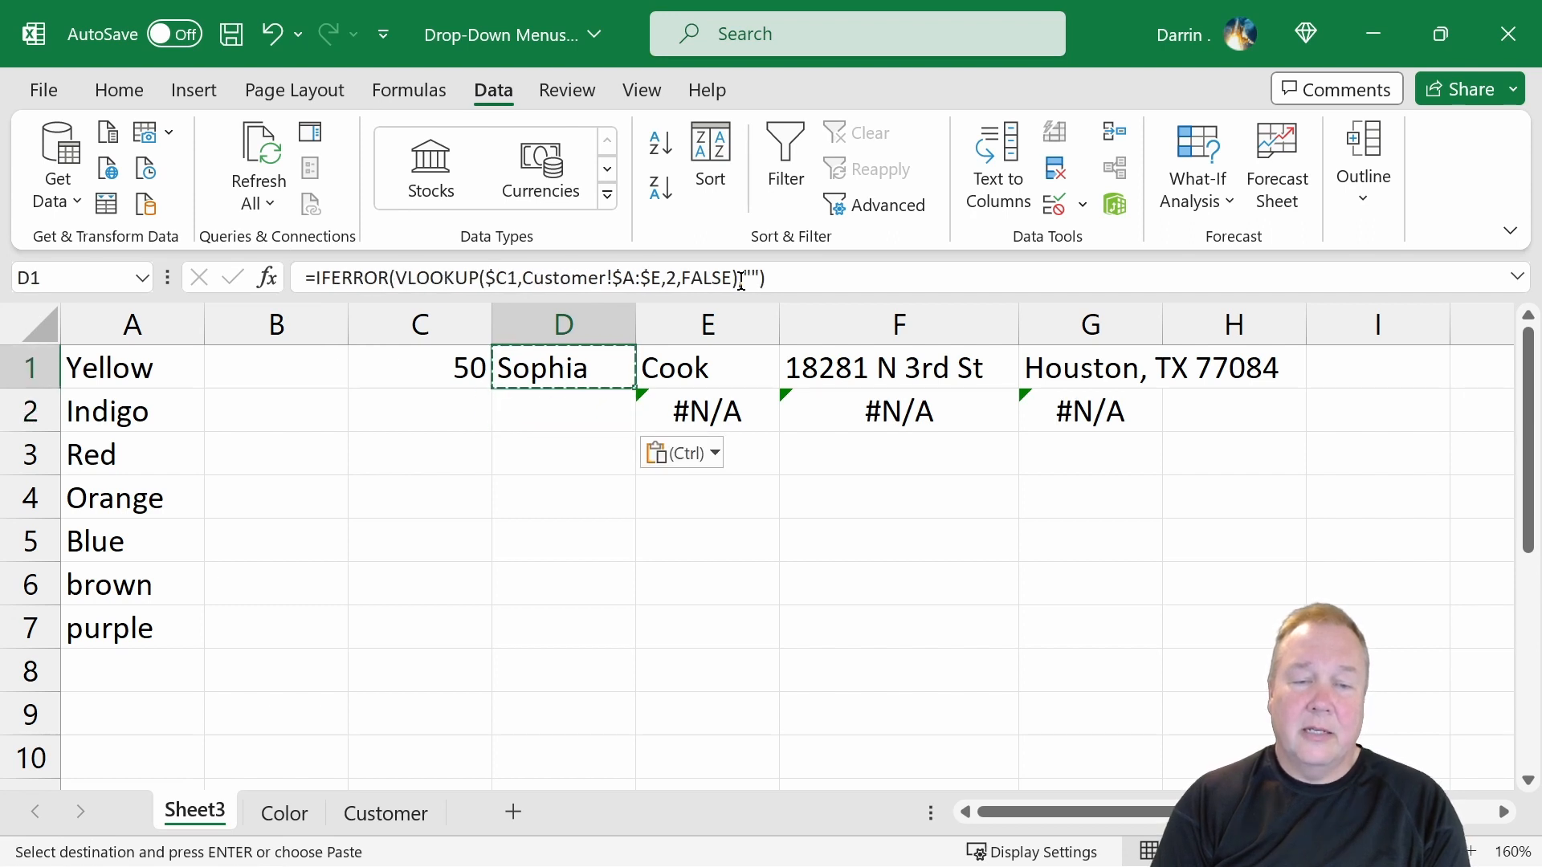
key("Escape")
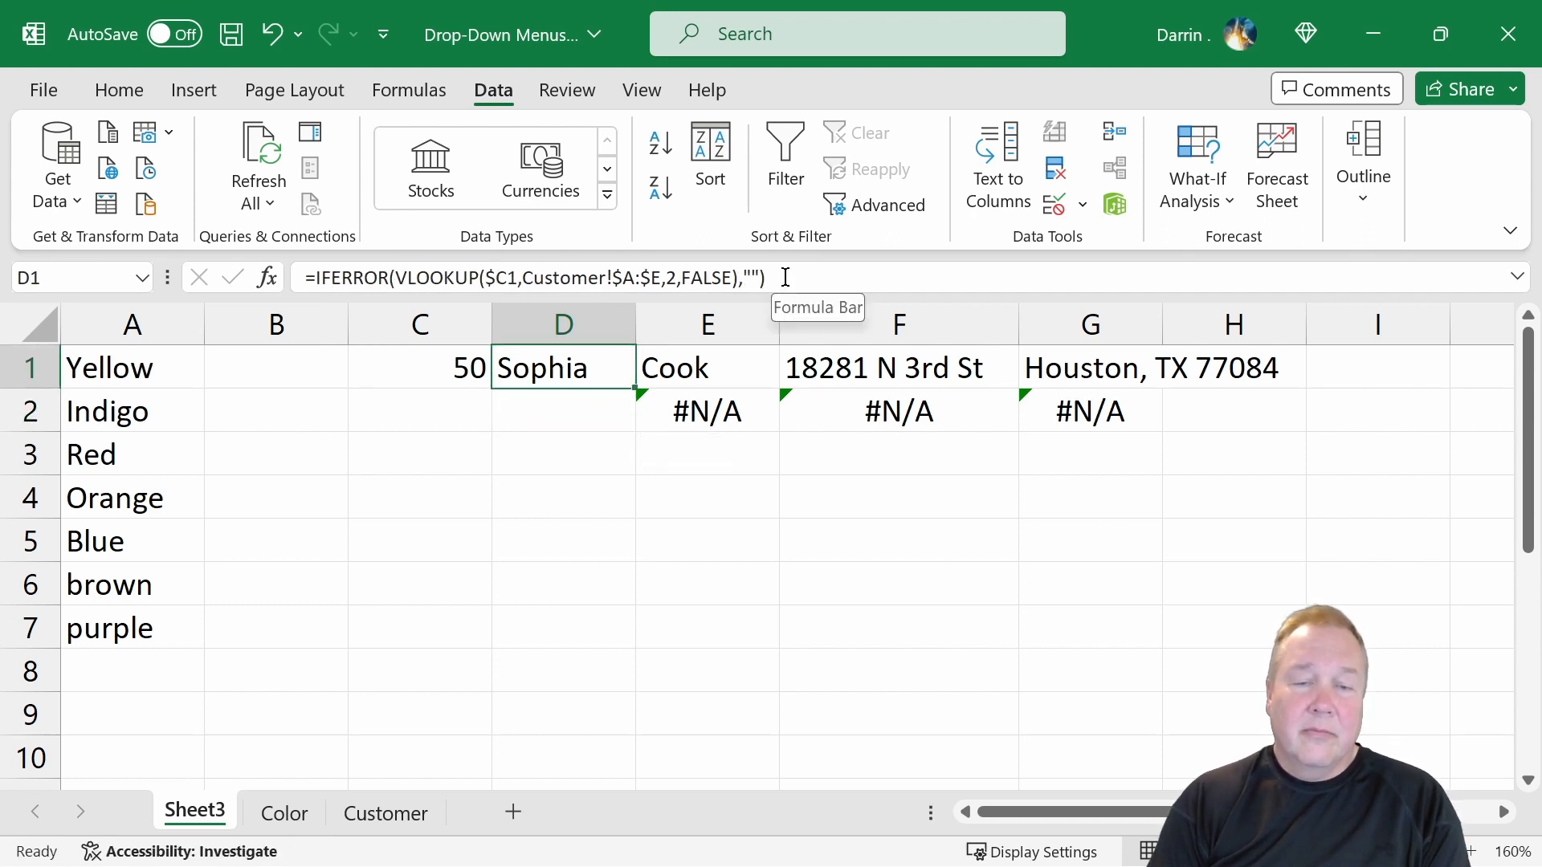
left_click(778, 277)
left_click(595, 369)
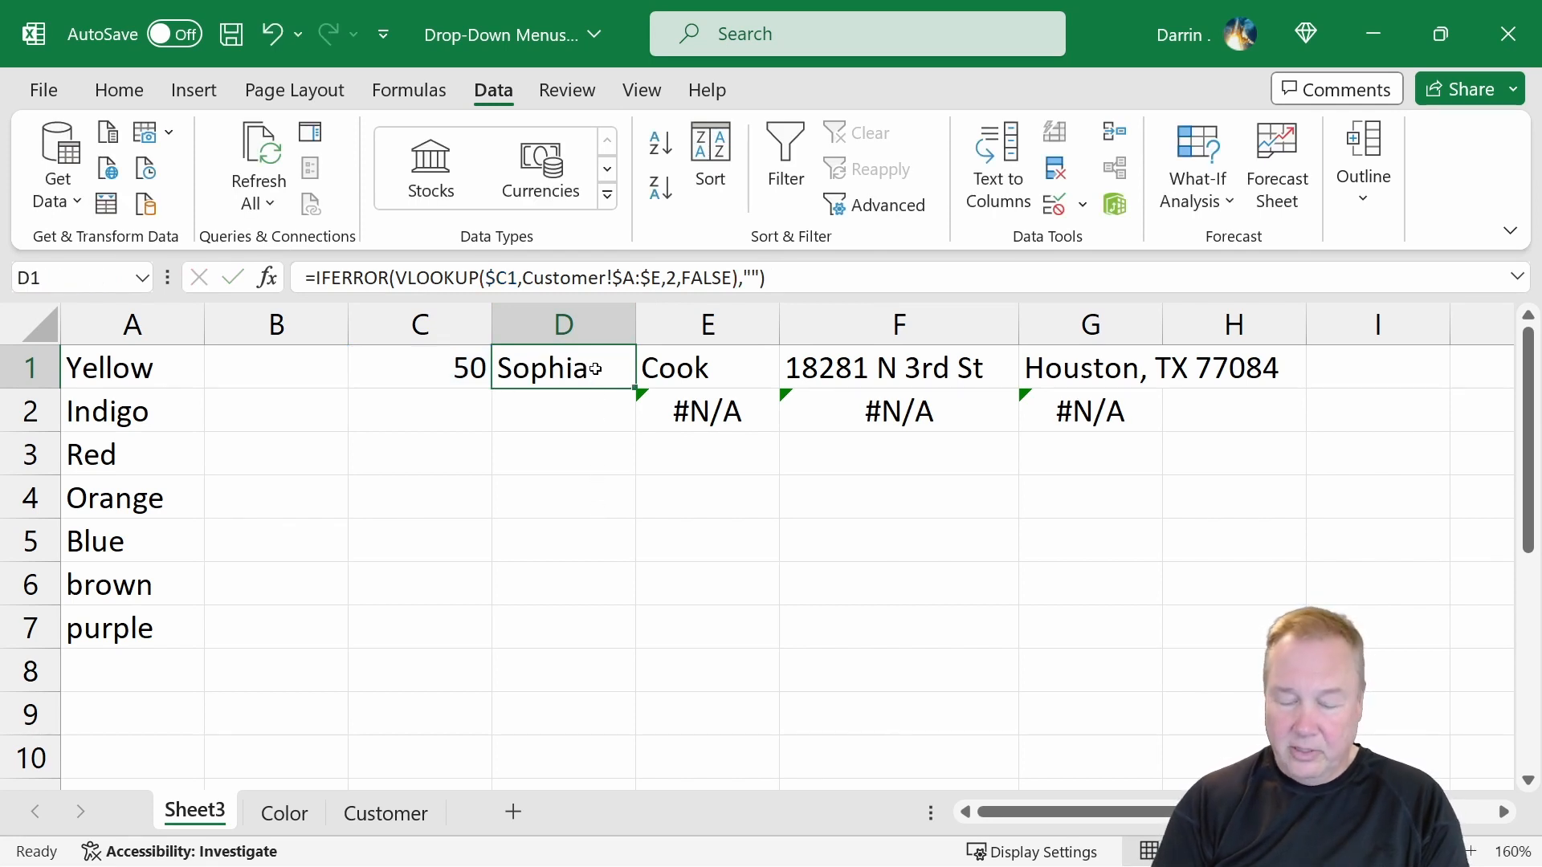
- Copy the IFERROR formula from D1 across E1:H1
key("ctrl+c")
key("Right")
key("shift+Right")
key("shift+Right")
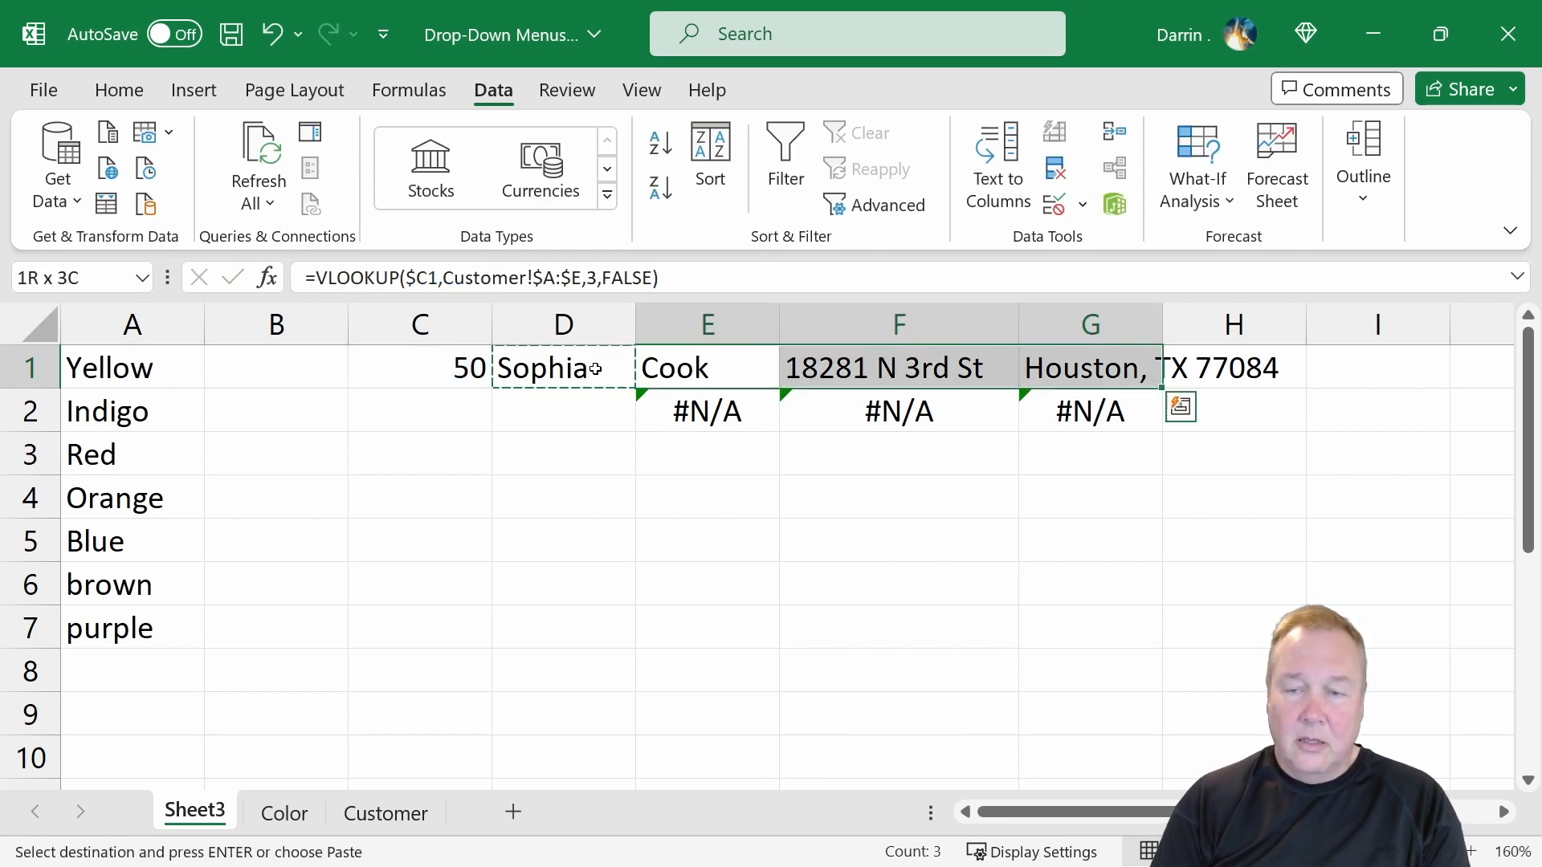
key("shift+Right")
key("ctrl+q")
key("Left")
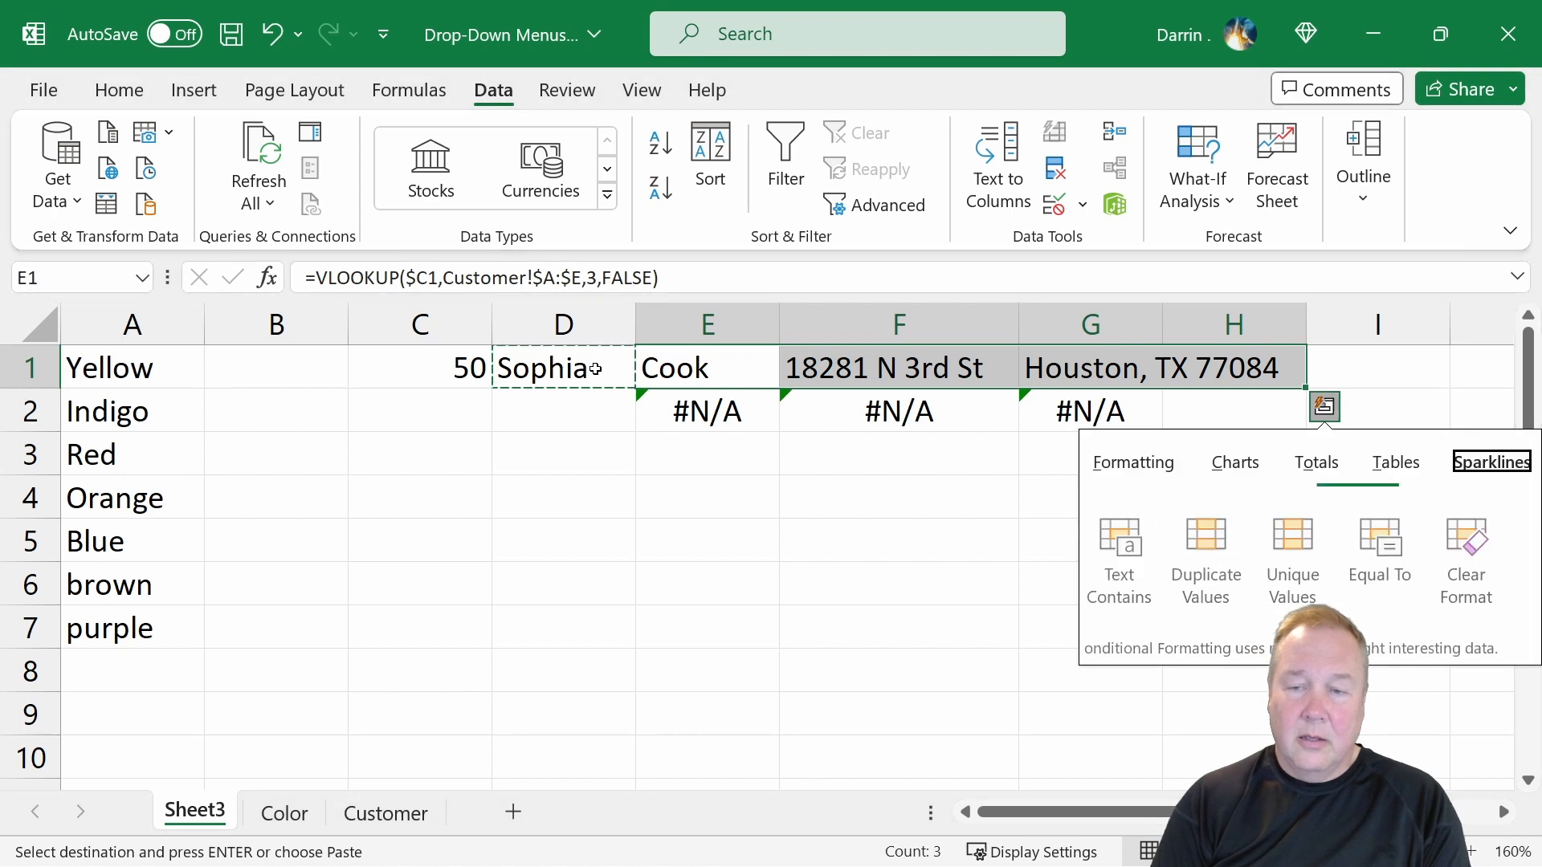
key("Escape")
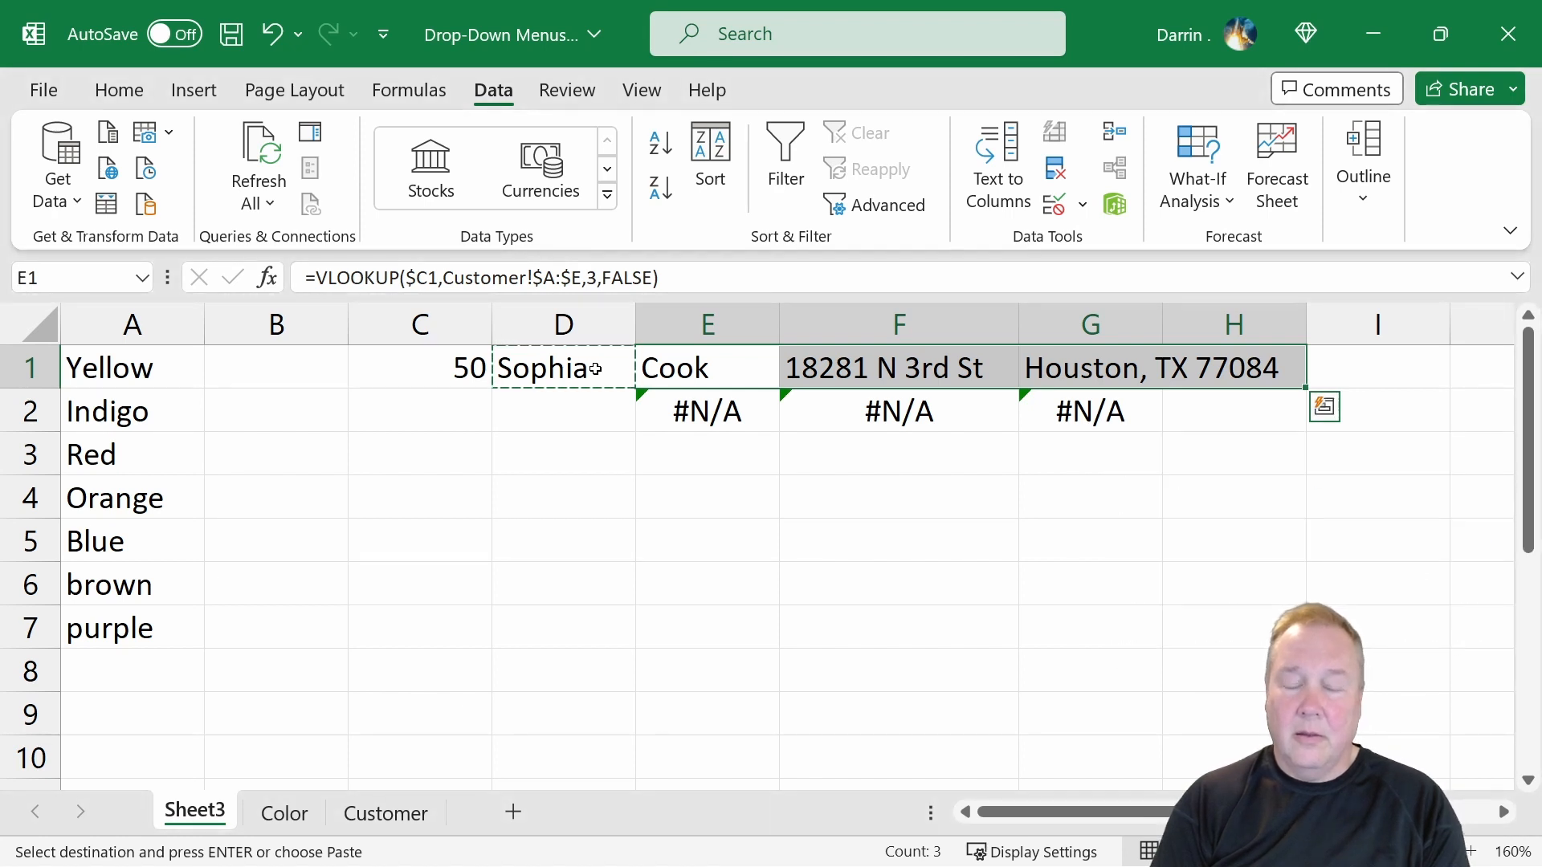
key("ctrl+v")
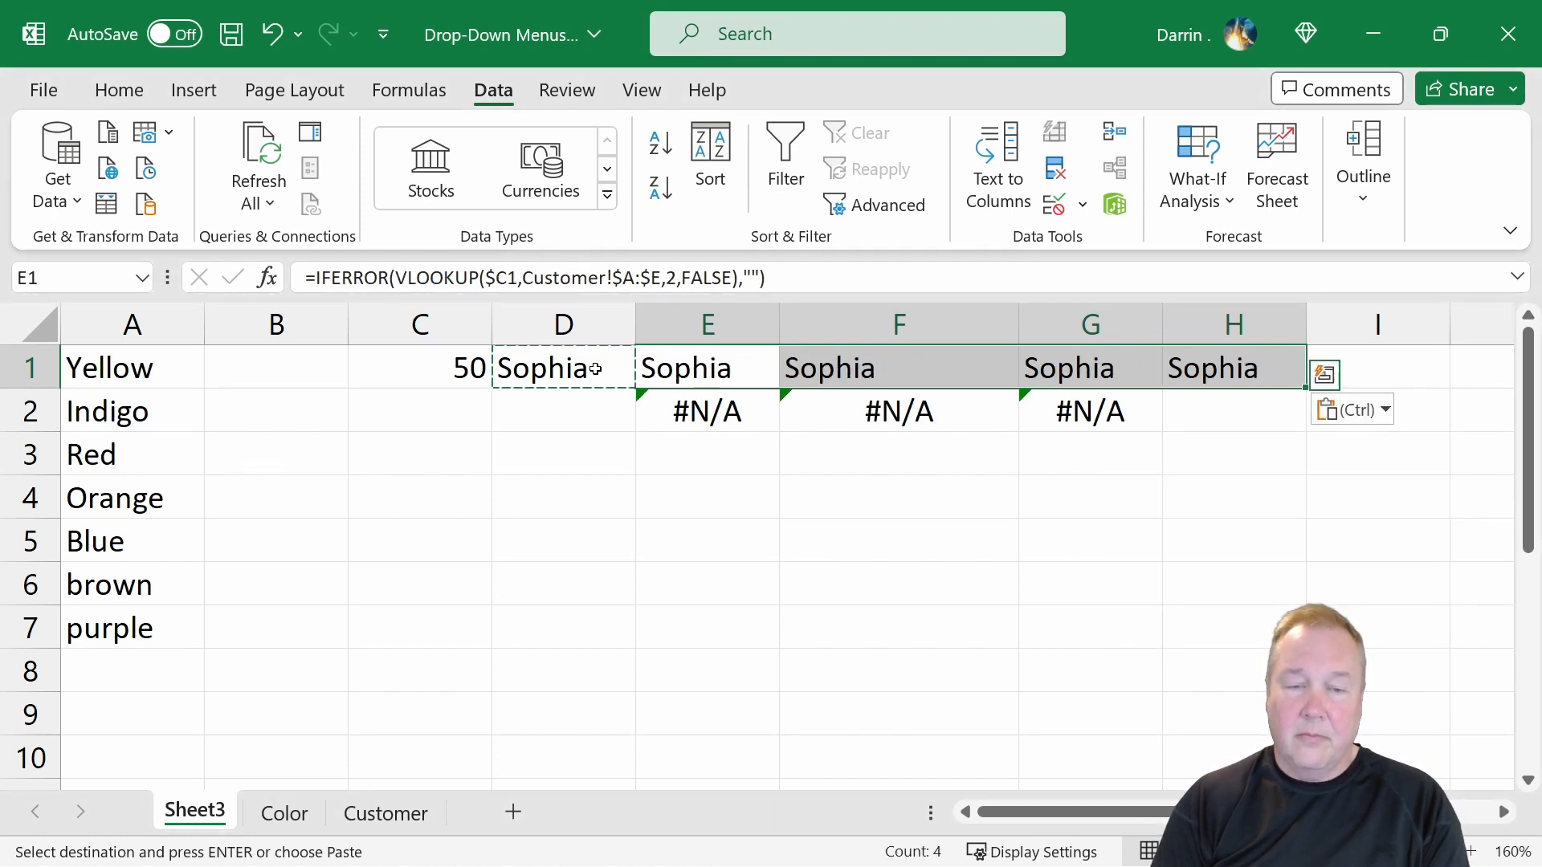
- Set the column index in E1's IFERROR VLOOKUP formula to 3
left_click(682, 365)
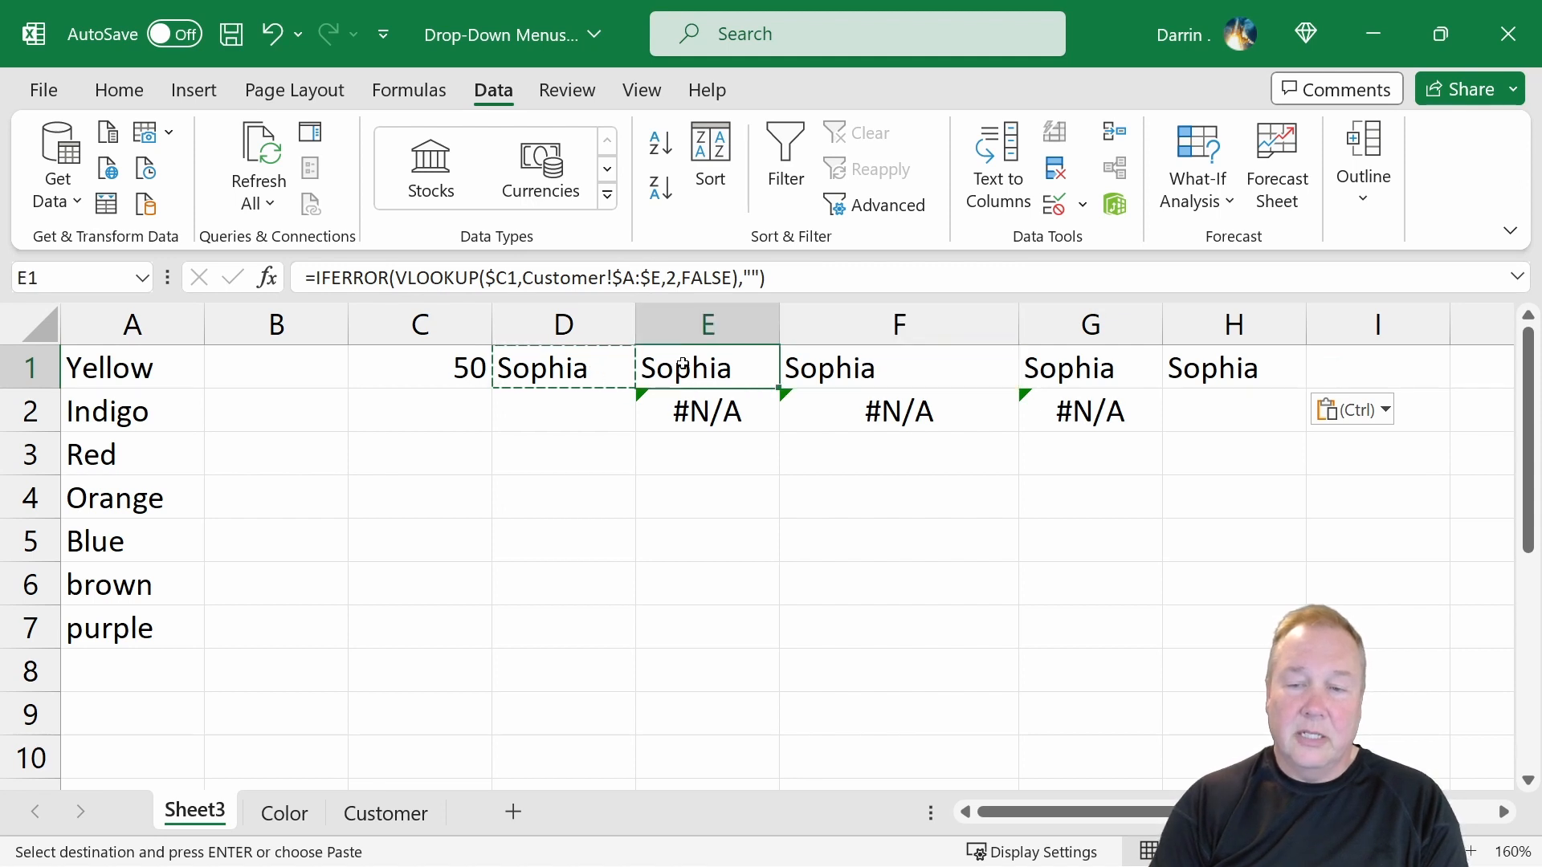
left_click(676, 277)
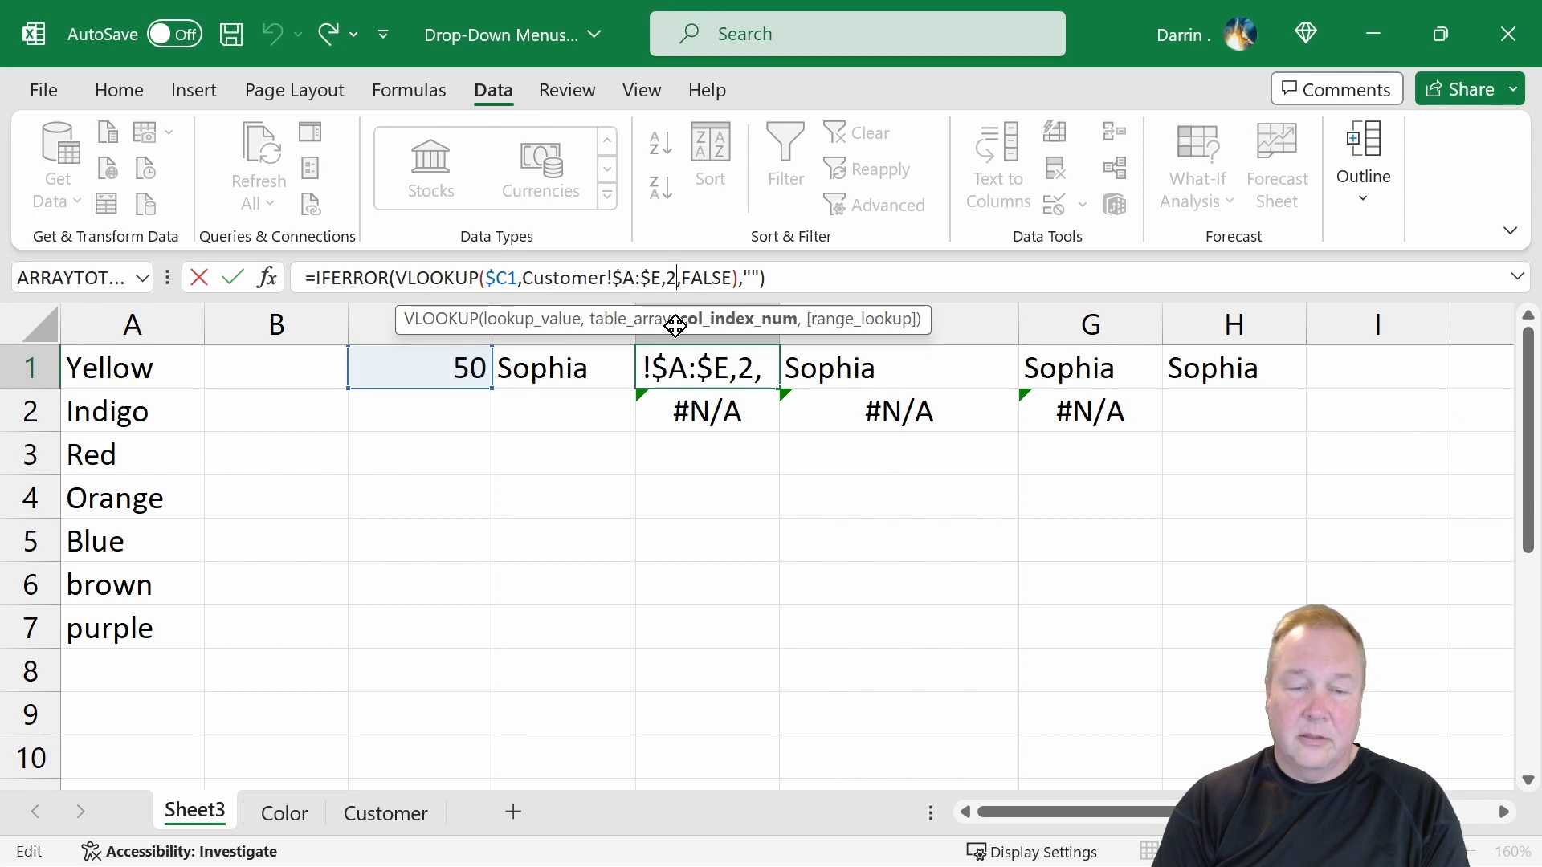
key("BackSpace")
type("3")
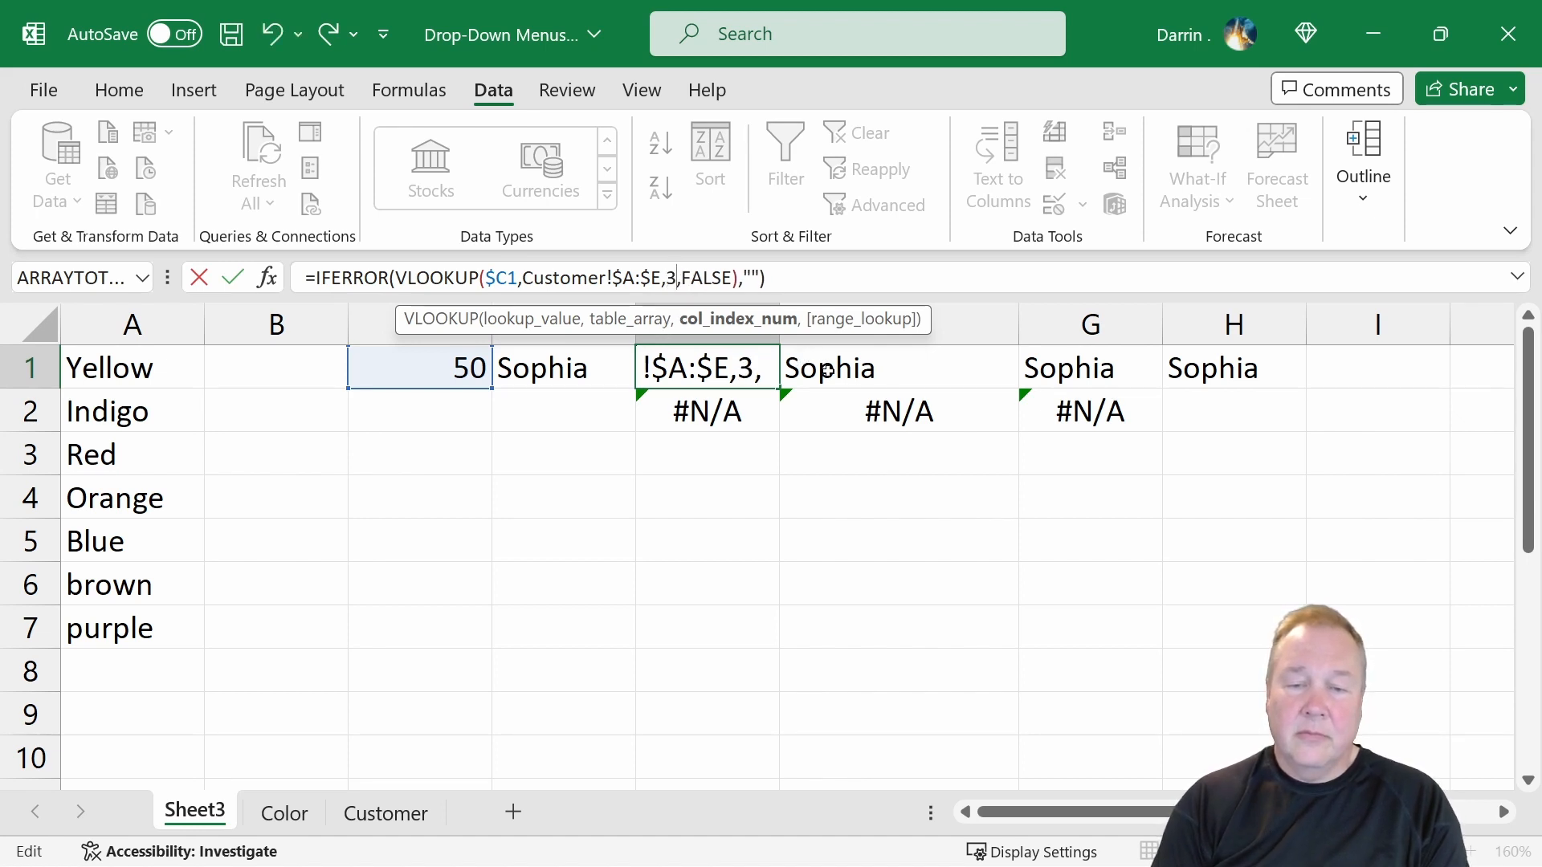
- Set the column index in F1's IFERROR VLOOKUP formula to 4
left_click(803, 359)
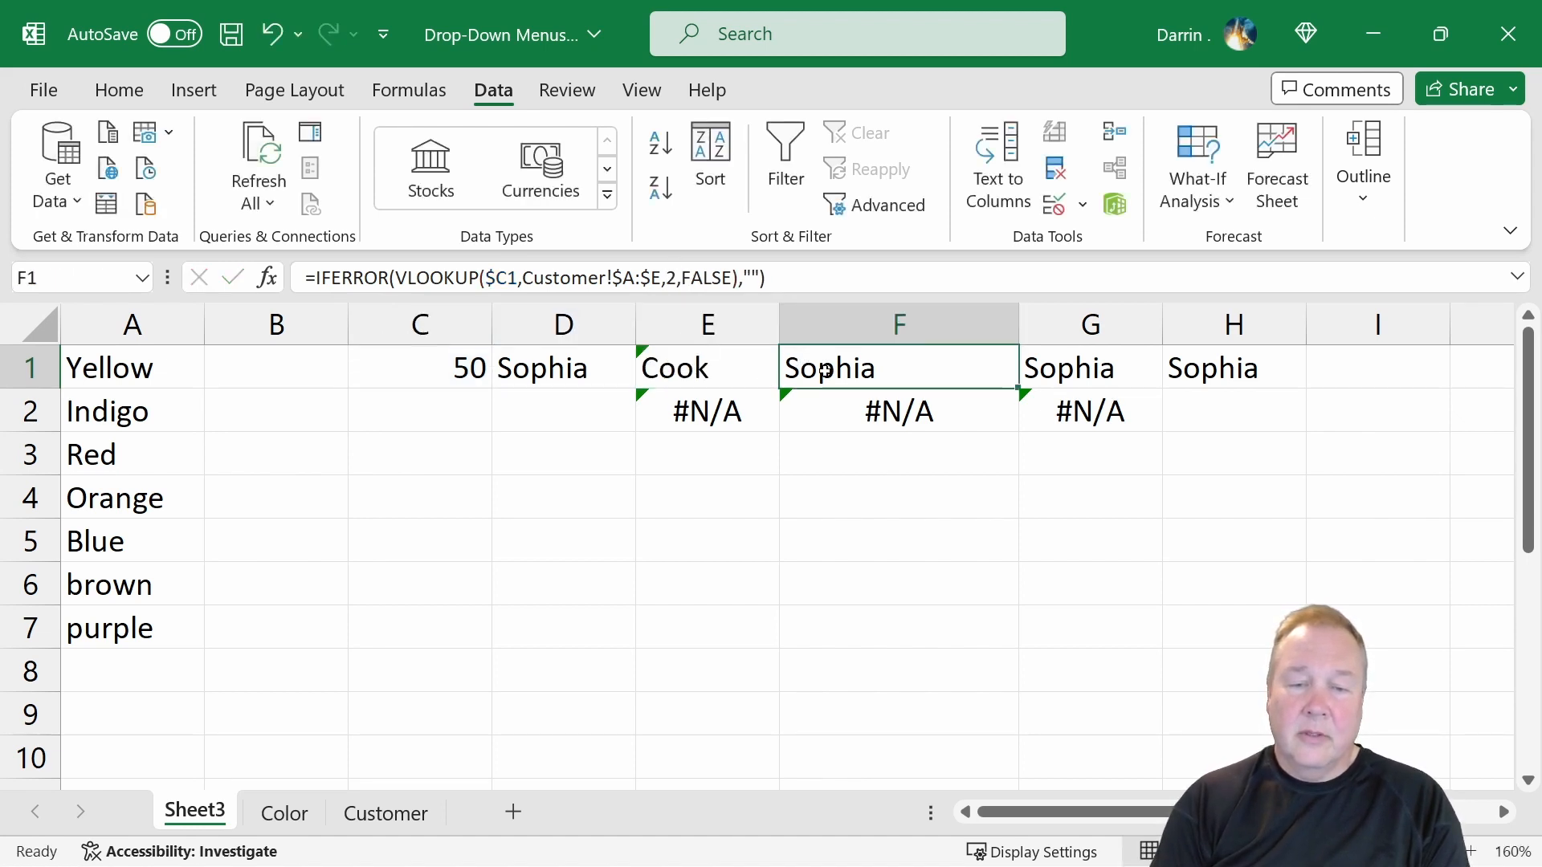
left_click(673, 277)
key("BackSpace")
type("4")
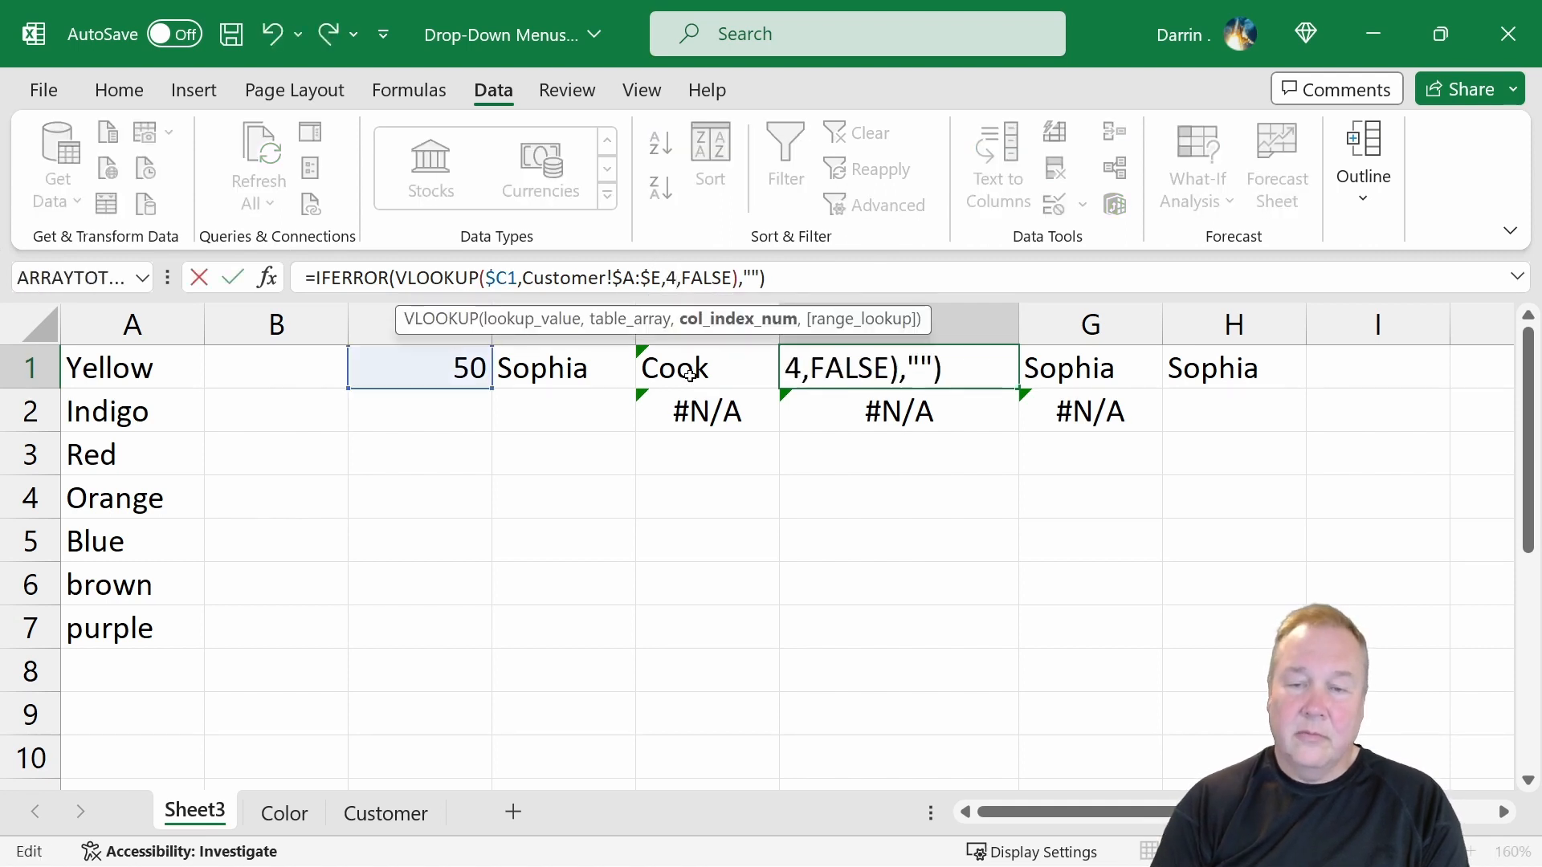
key("Return")
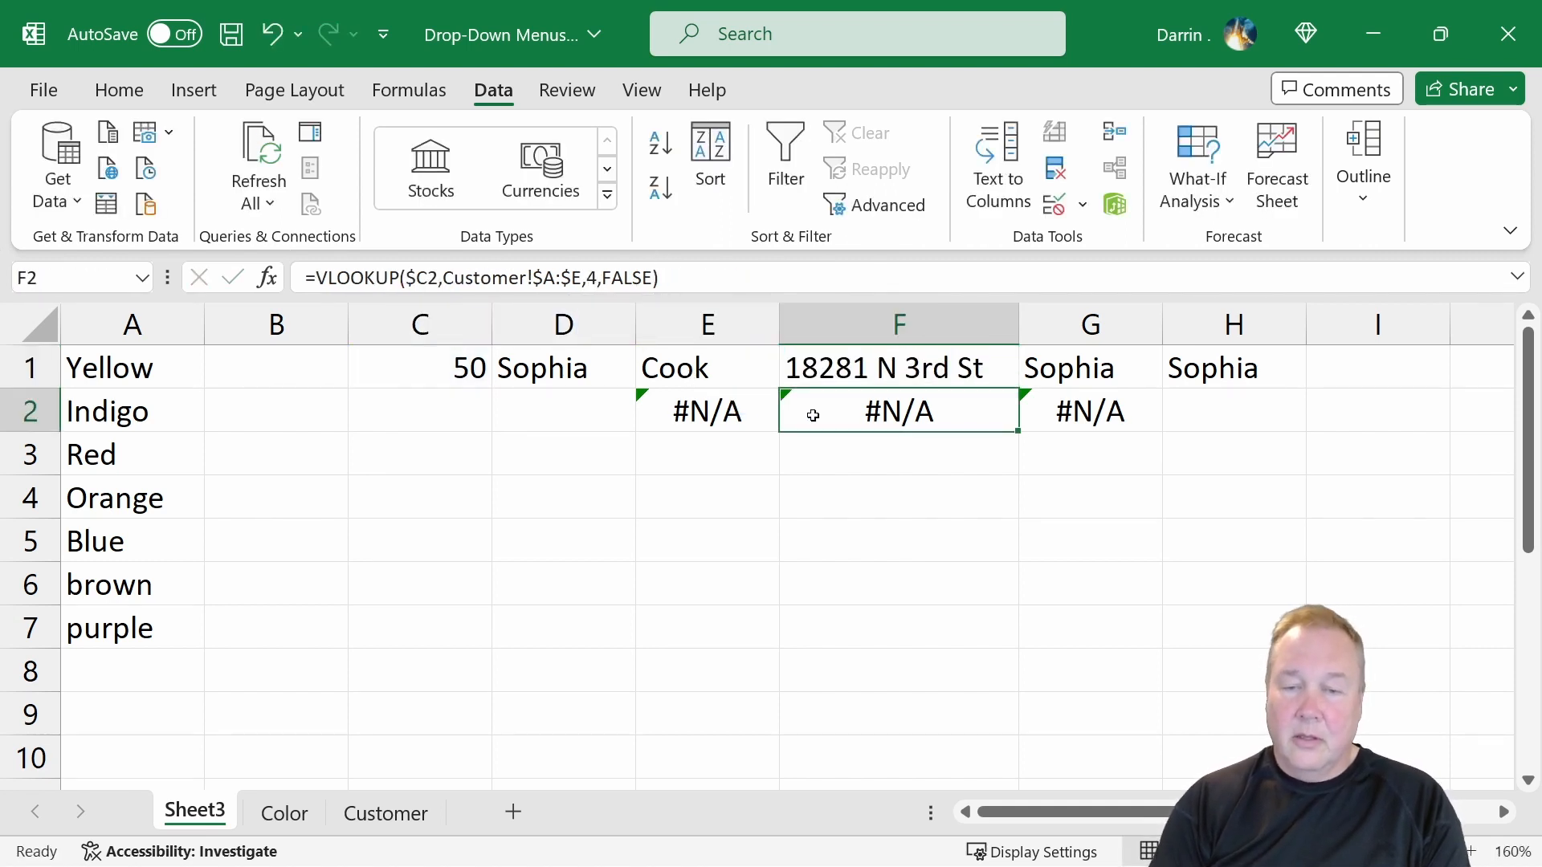
- Set the column index in G1's IFERROR VLOOKUP formula to 5 and clear the extra formula from H1
left_click(1057, 365)
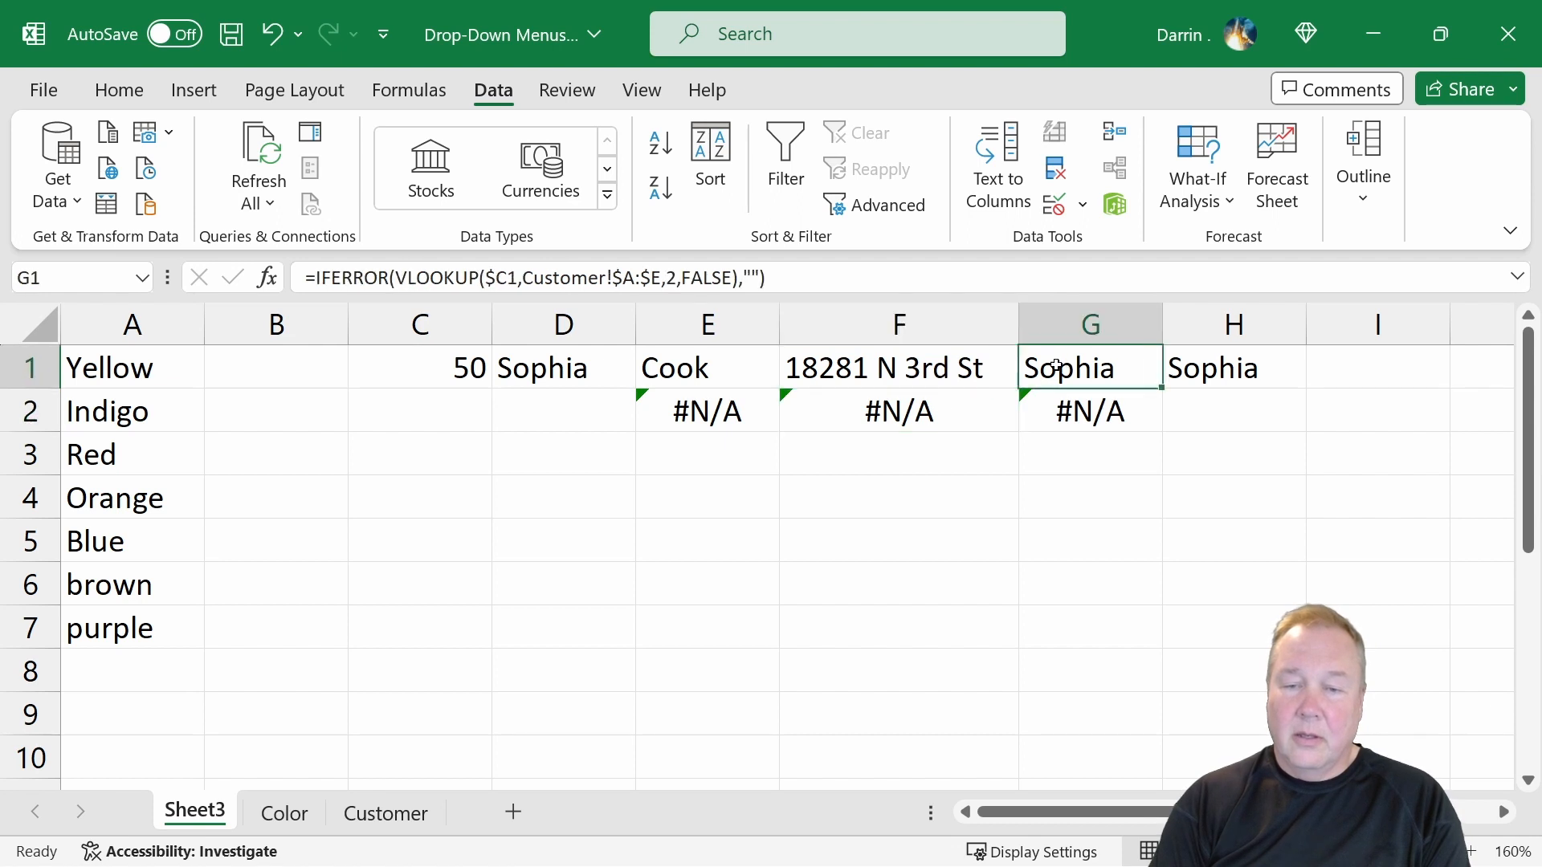
left_click(675, 277)
key("BackSpace")
type("5")
key("Return")
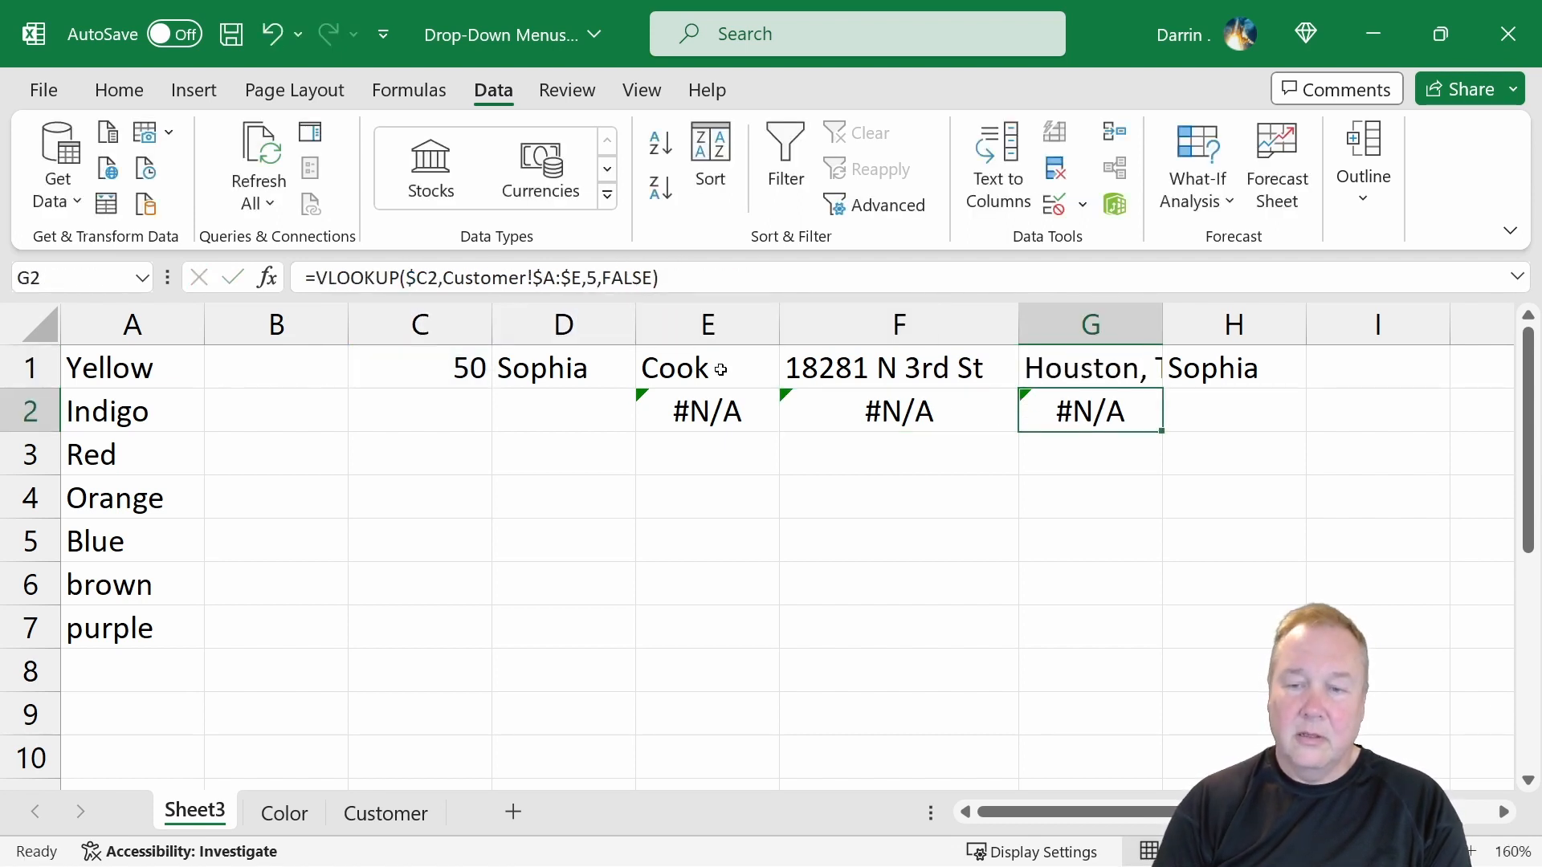
left_click(1268, 368)
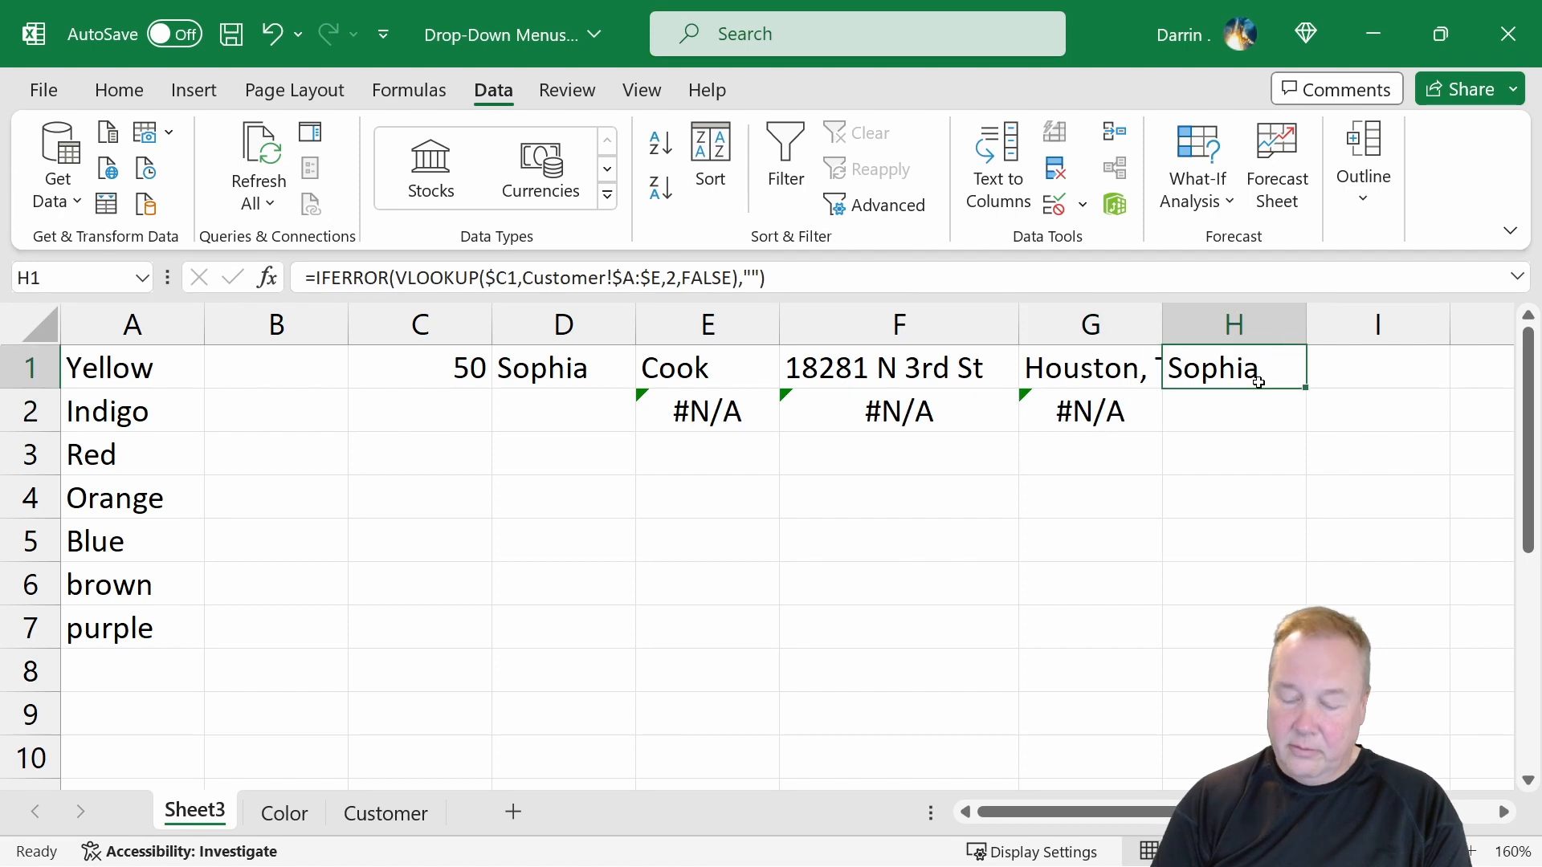
key("Delete")
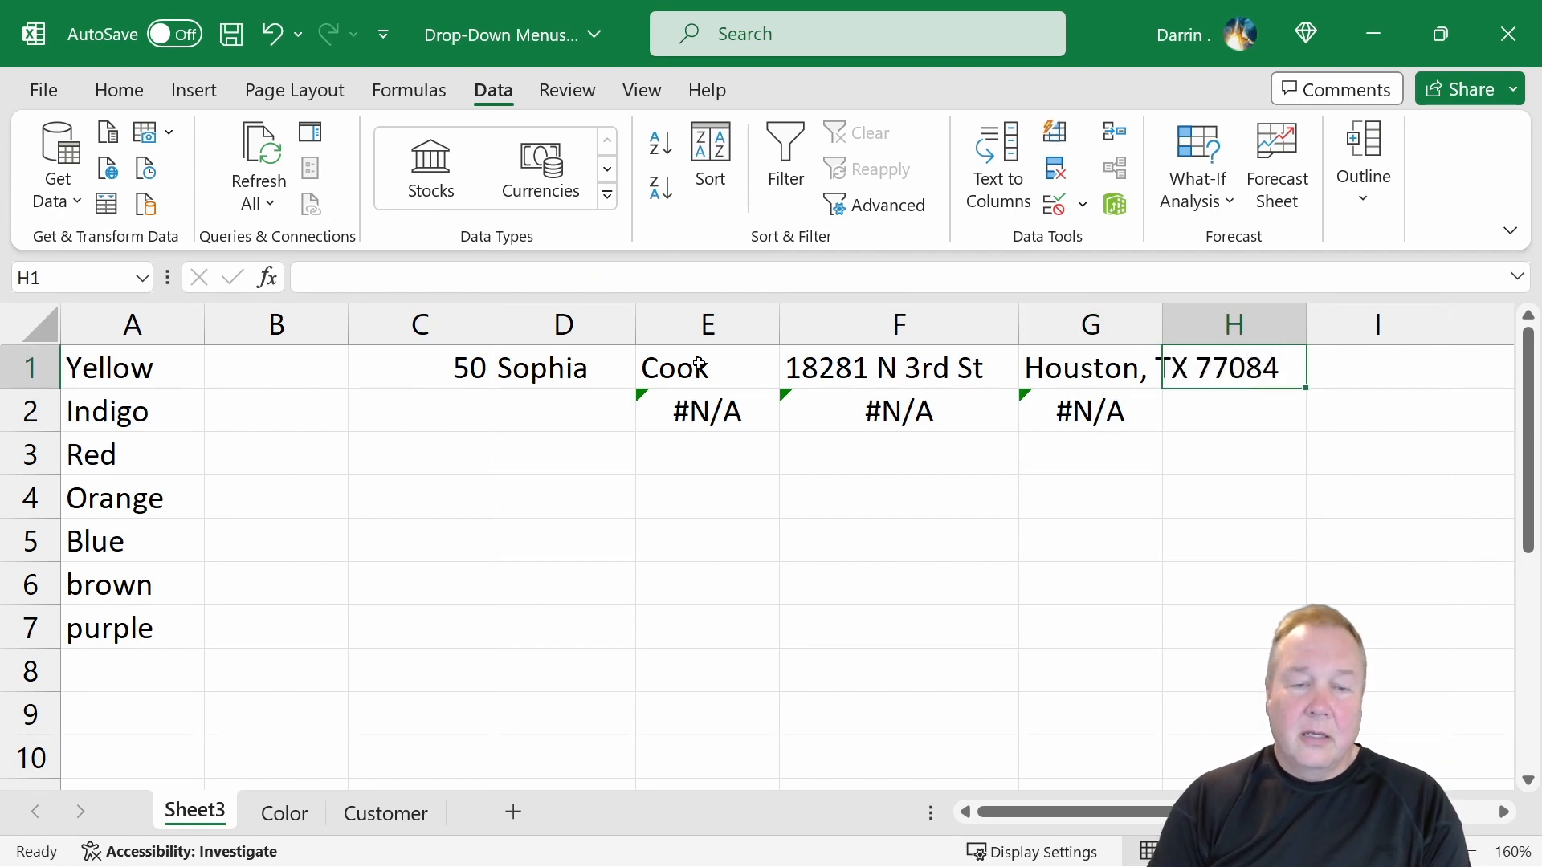
- Copy the lookup cells D1:H1 into the rows below, starting at row 2 and replacing the old formulas there
left_click(577, 368)
left_click_drag(577, 369, 1192, 372)
key("ctrl+c")
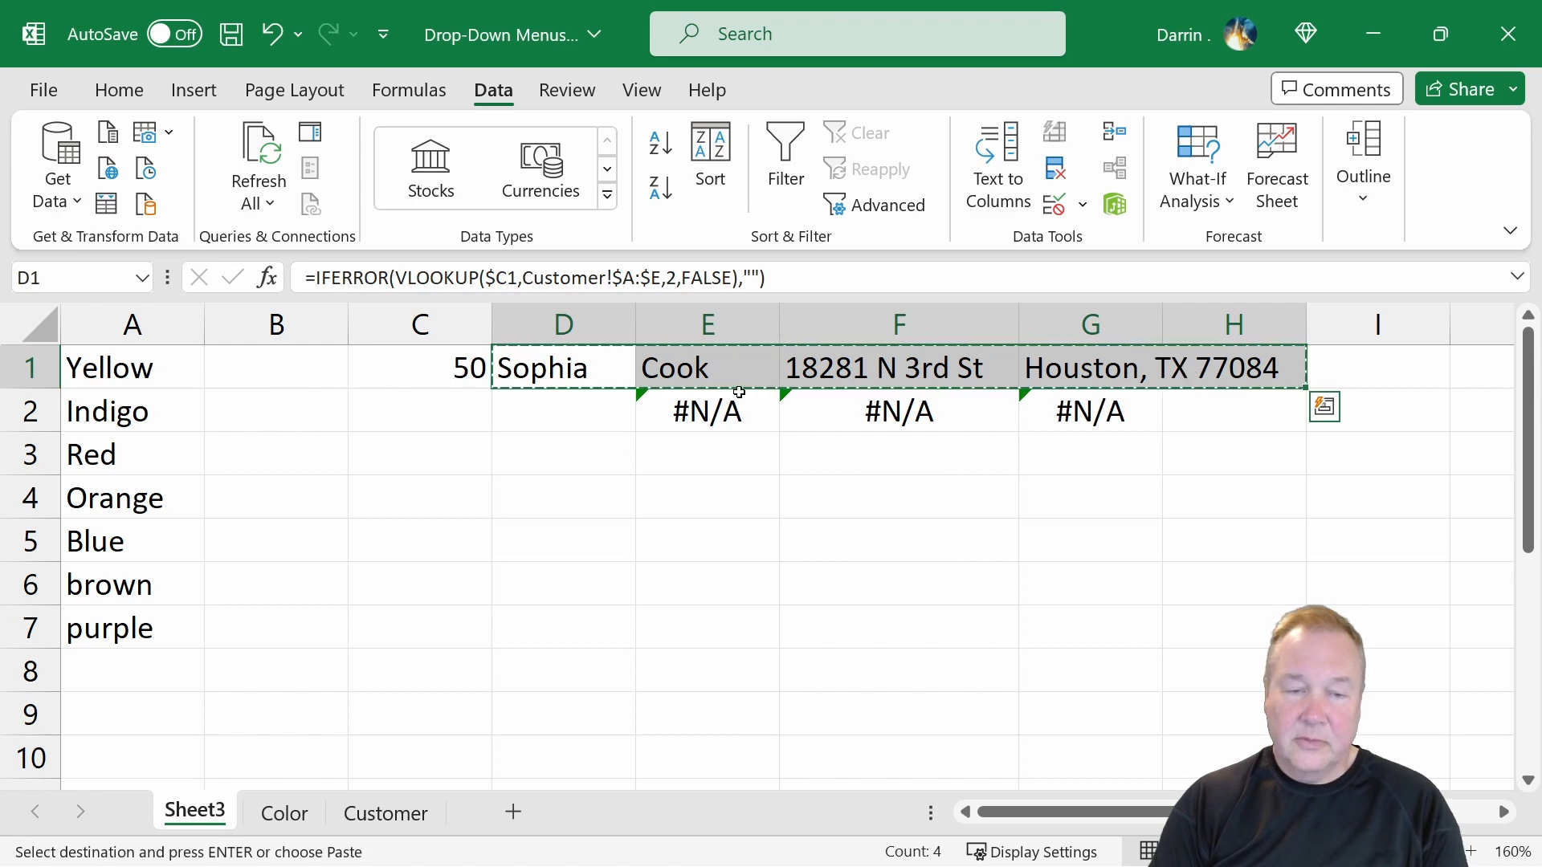
left_click_drag(592, 396, 1228, 759)
key("ctrl+v")
left_click(874, 517)
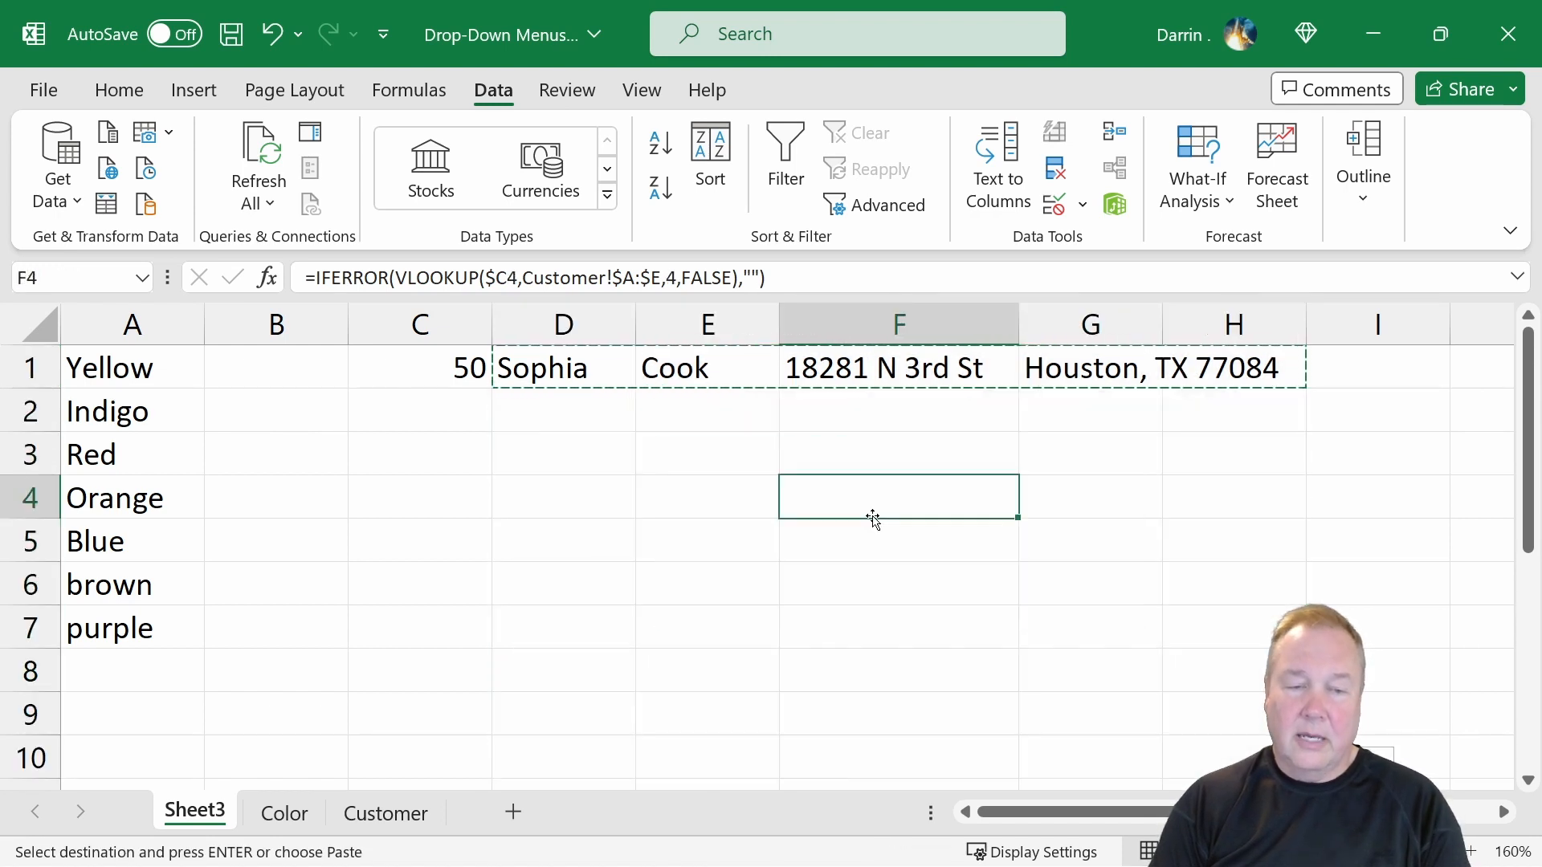
- Enter a customer ID in C2 and another one in C3 to fill in those rows' customer details
left_click(483, 406)
key("Escape")
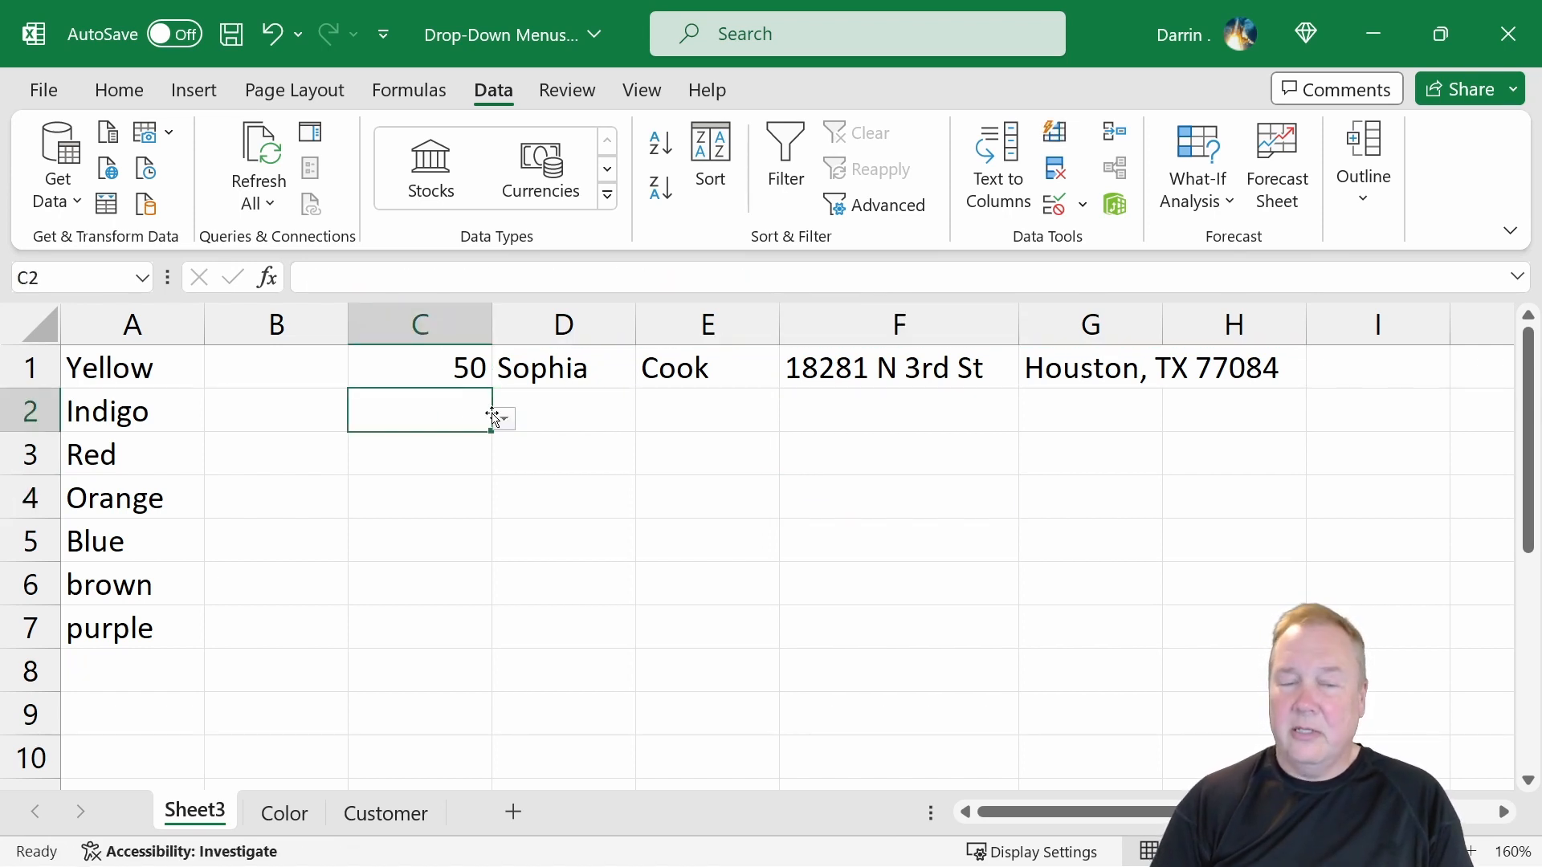
type("75")
key("Return")
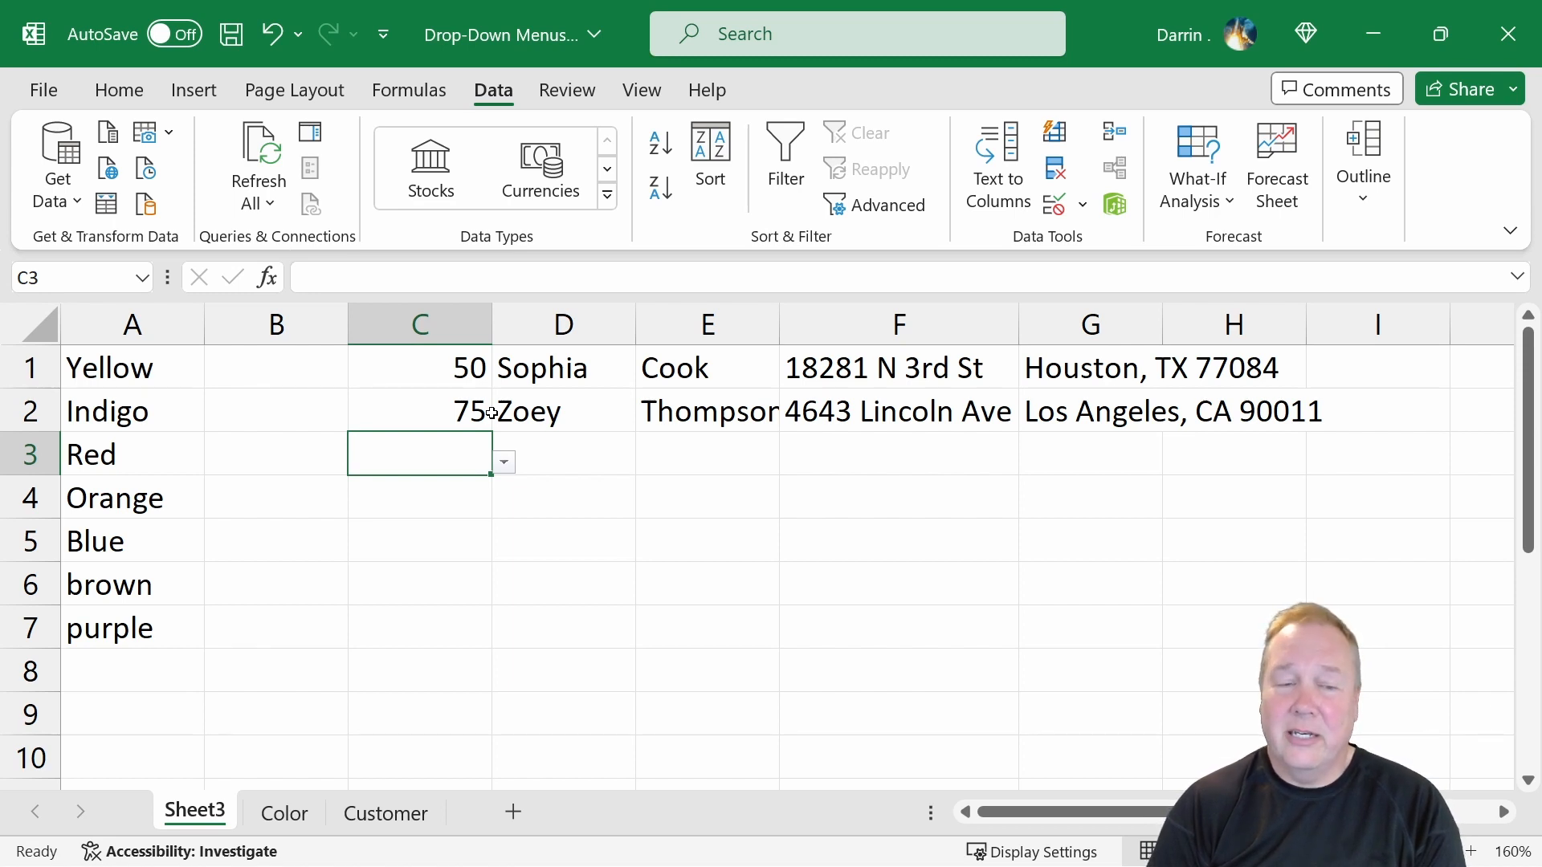
type("25")
key("Return")
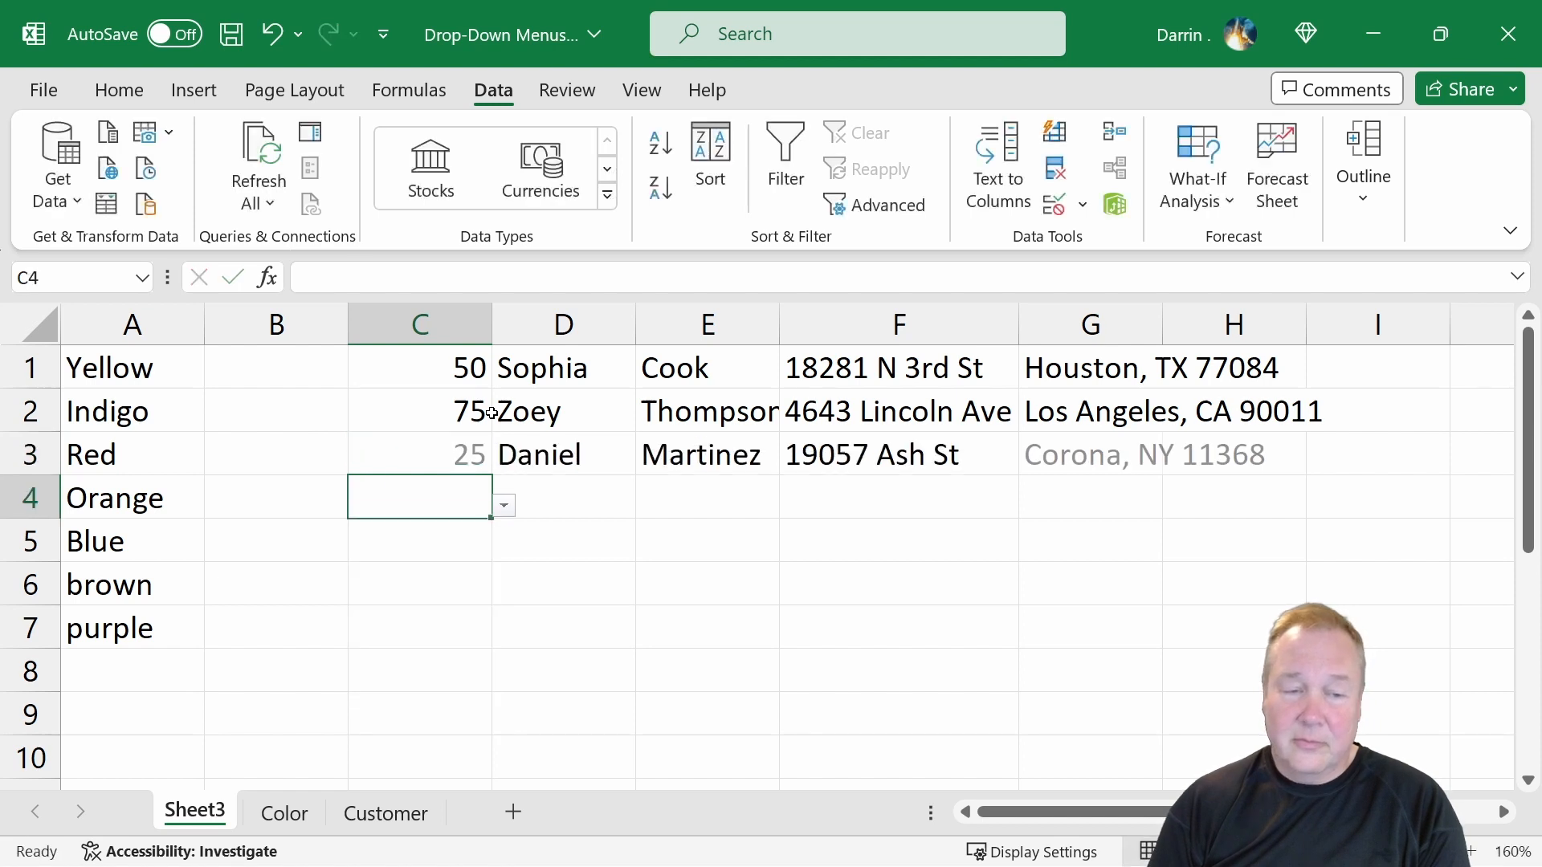